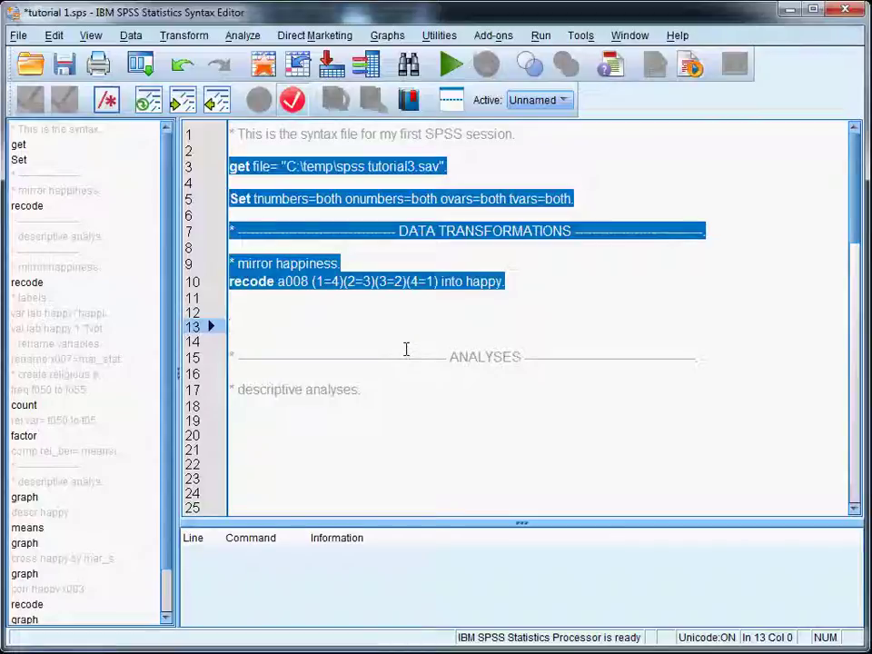
Run the selected syntax that loads the data file, sets the display options and recodes a008 into happy, and return to the syntax file.
key("ctrl+r")
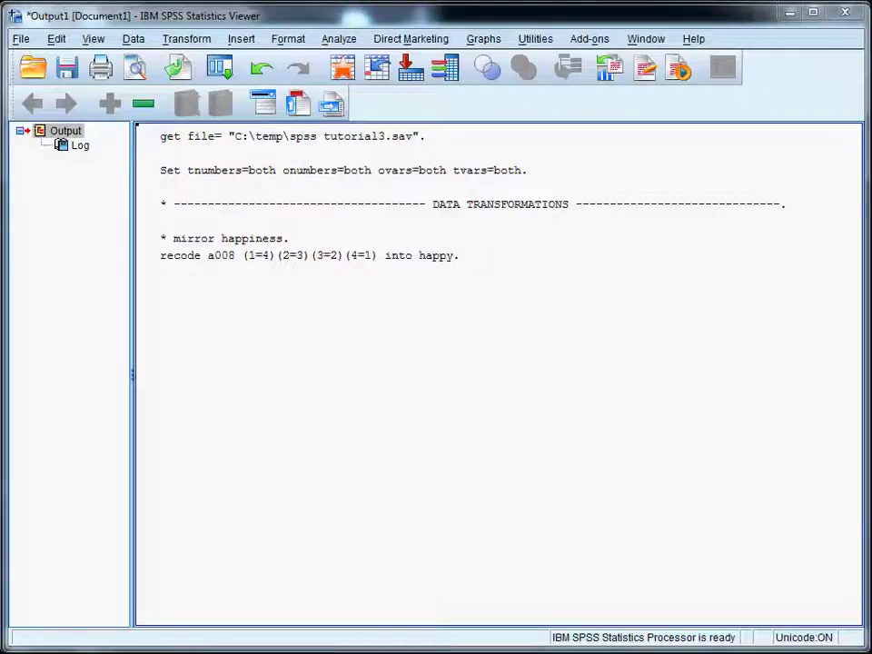
key("alt+Tab")
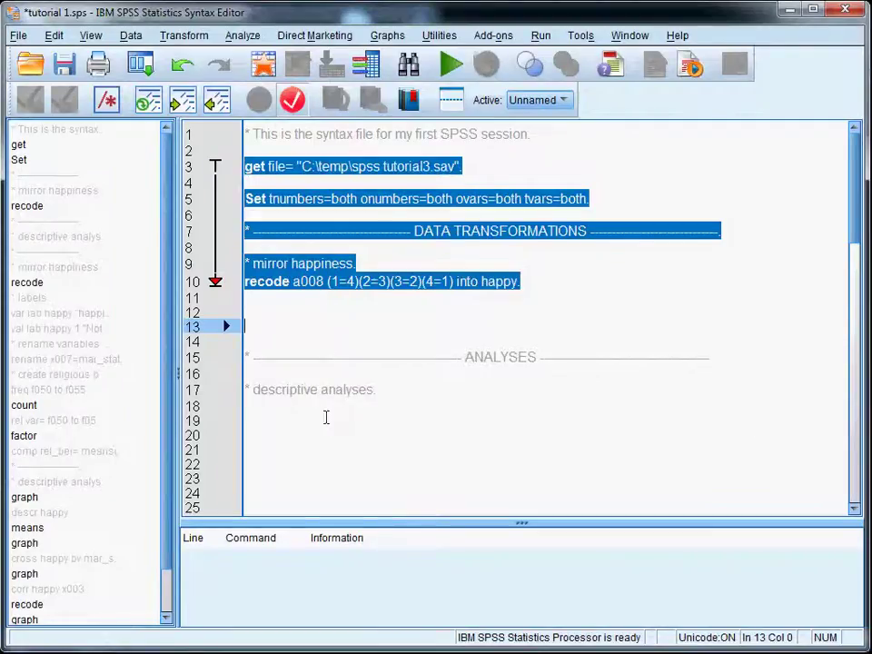
Add the command "graph /hist=happy." under the descriptive analyses comment and run it to produce a histogram.
left_click(316, 404)
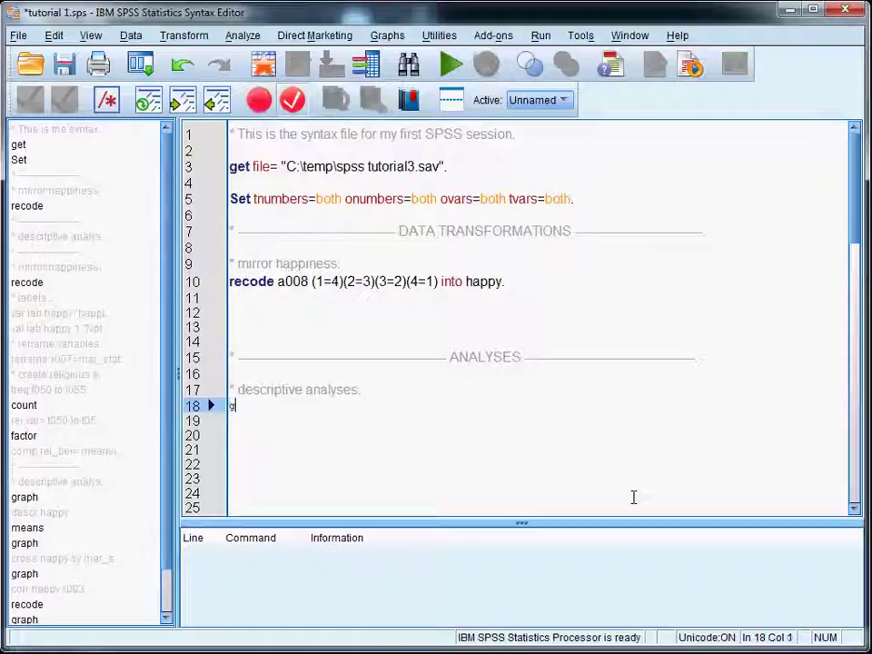
type("graph ")
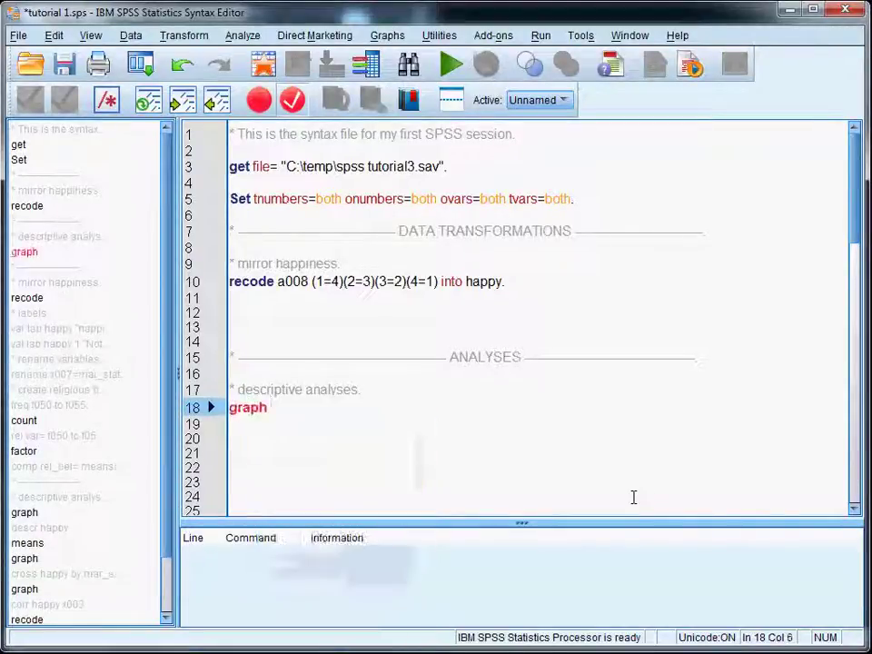
type("/hist")
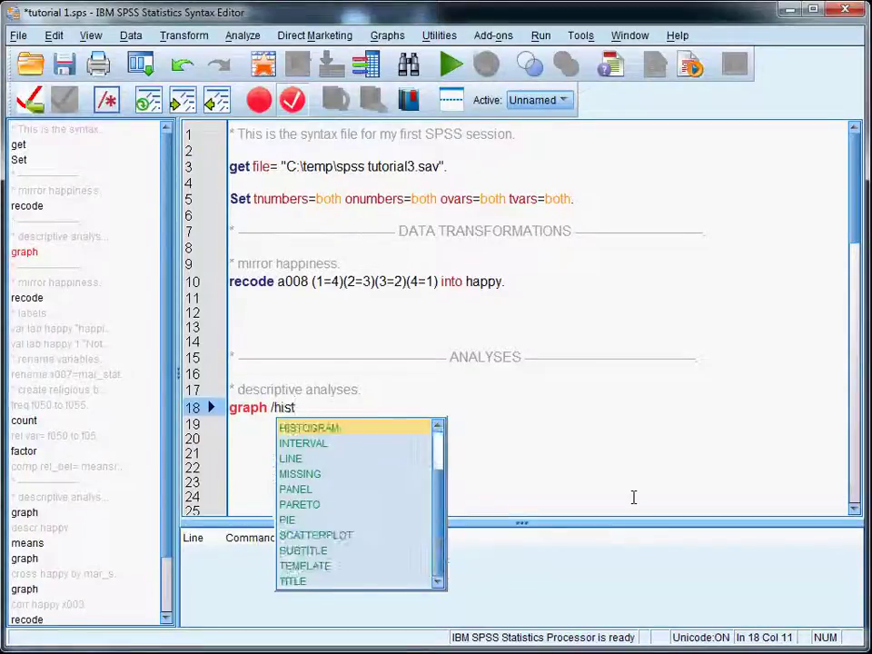
type("=h")
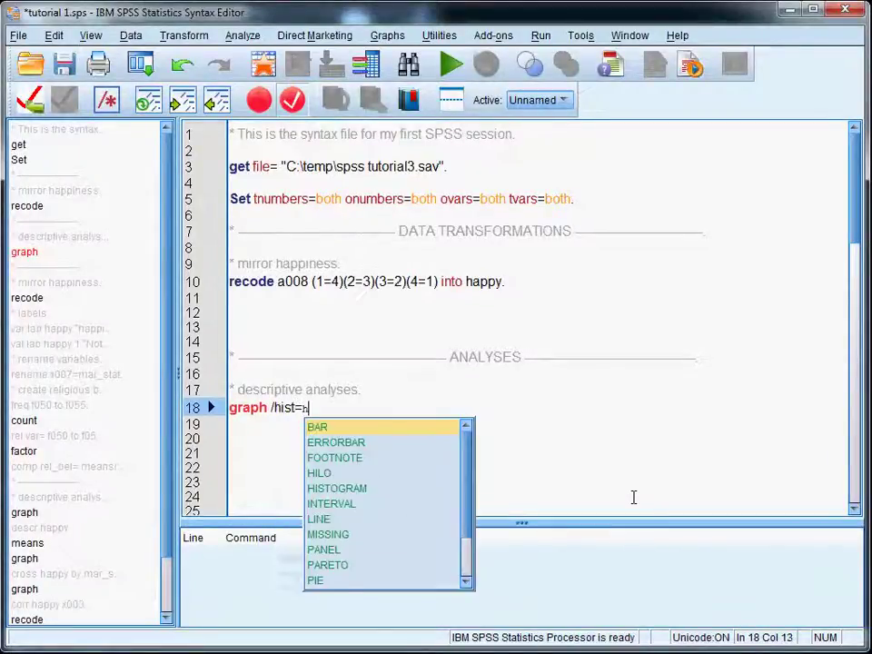
type("appy.")
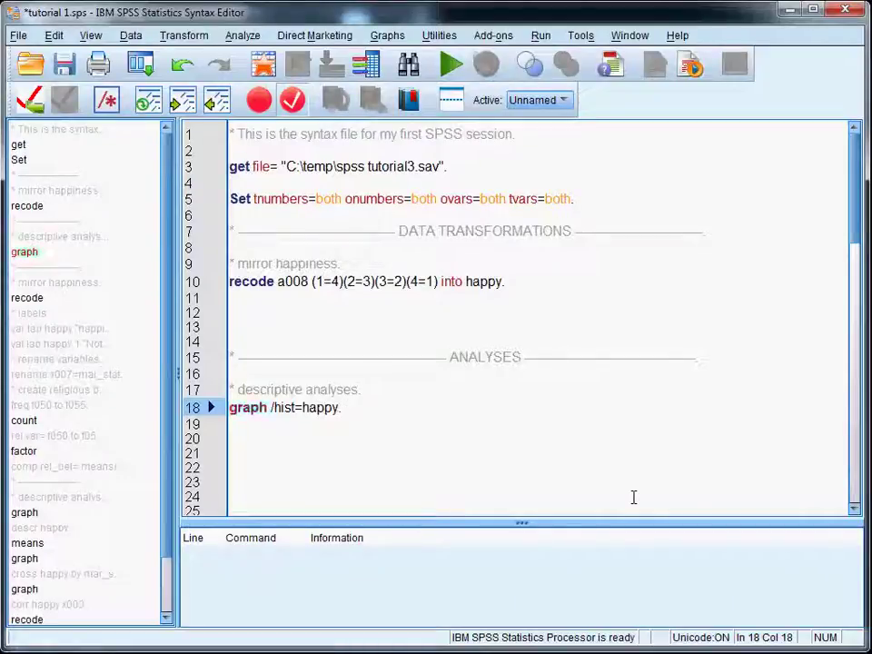
key("ctrl+r")
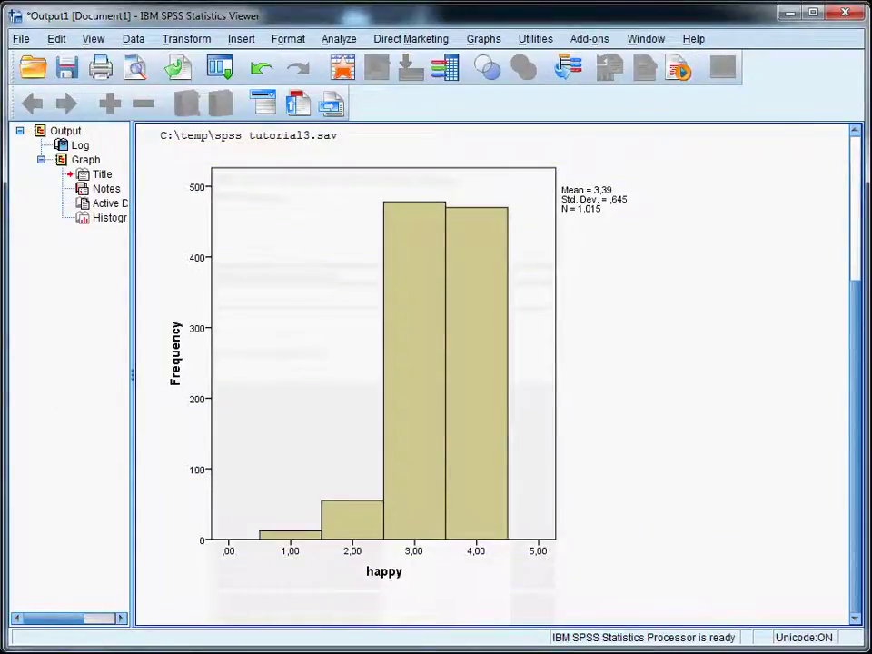
left_click(680, 282)
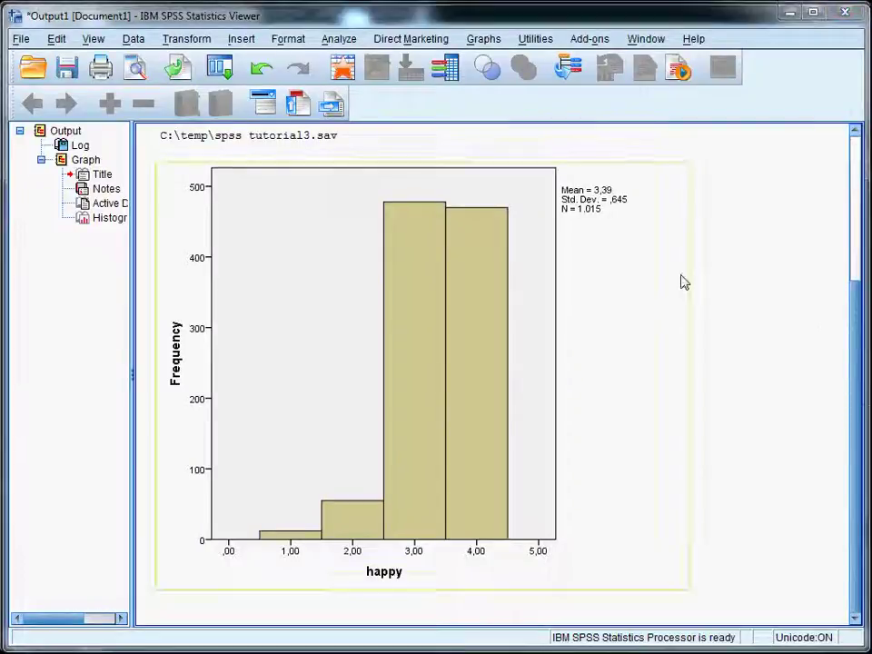
left_click(721, 282)
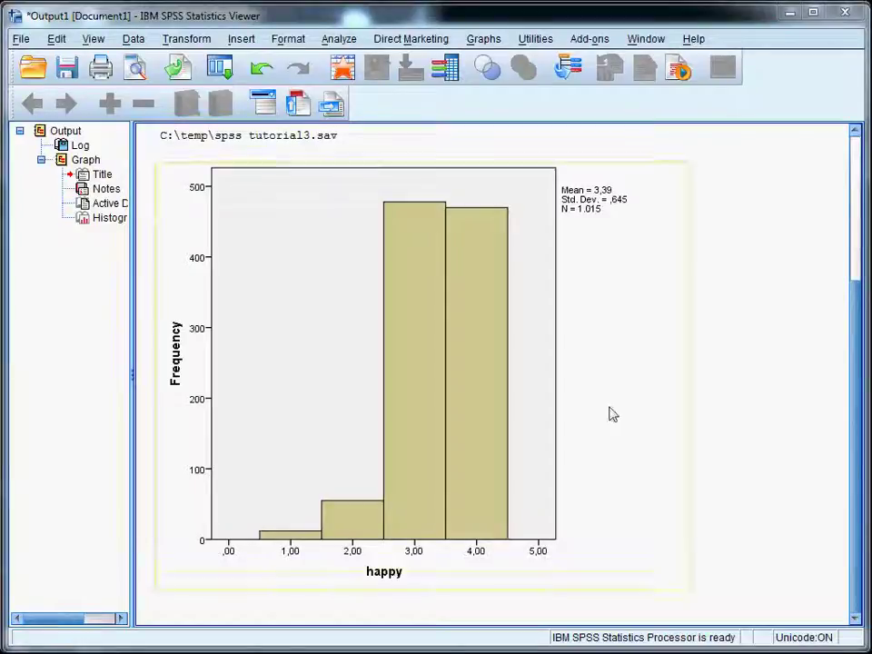
Switch to the Data Editor's variable list, fit its window to the screen and select the happy variable's row.
key("alt+Tab")
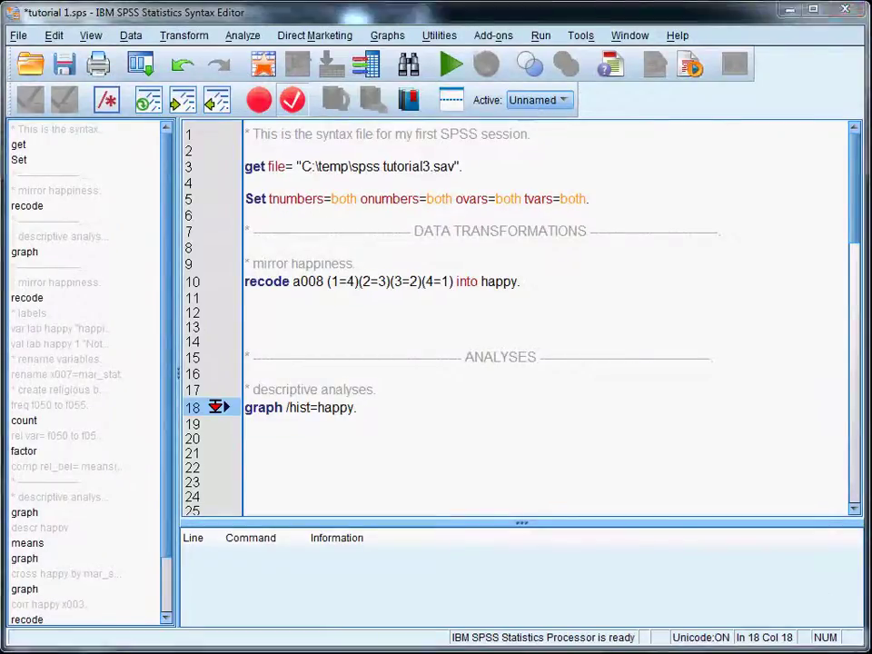
key("alt+Tab")
key("super+Down")
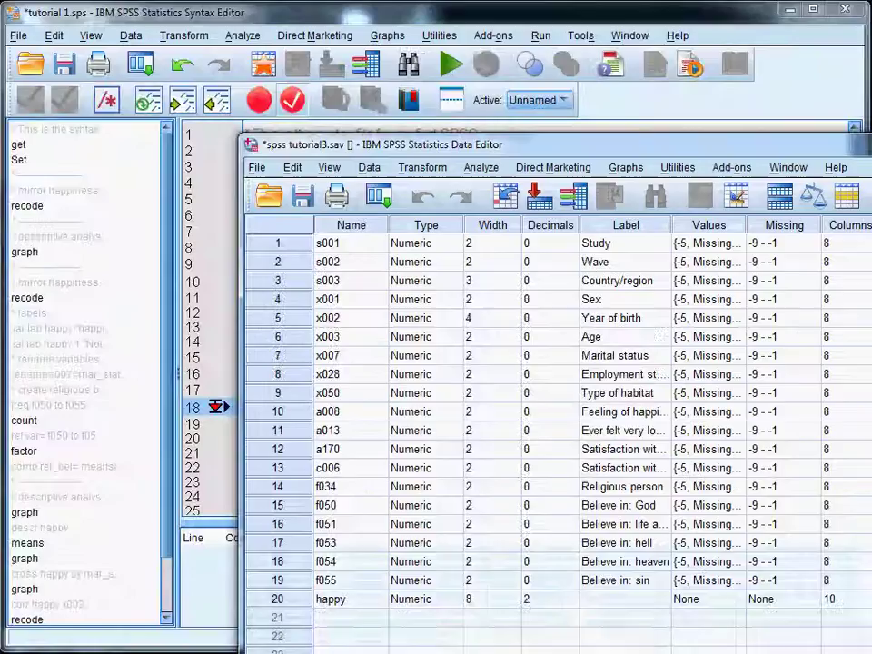
left_click_drag(693, 147, 459, 17)
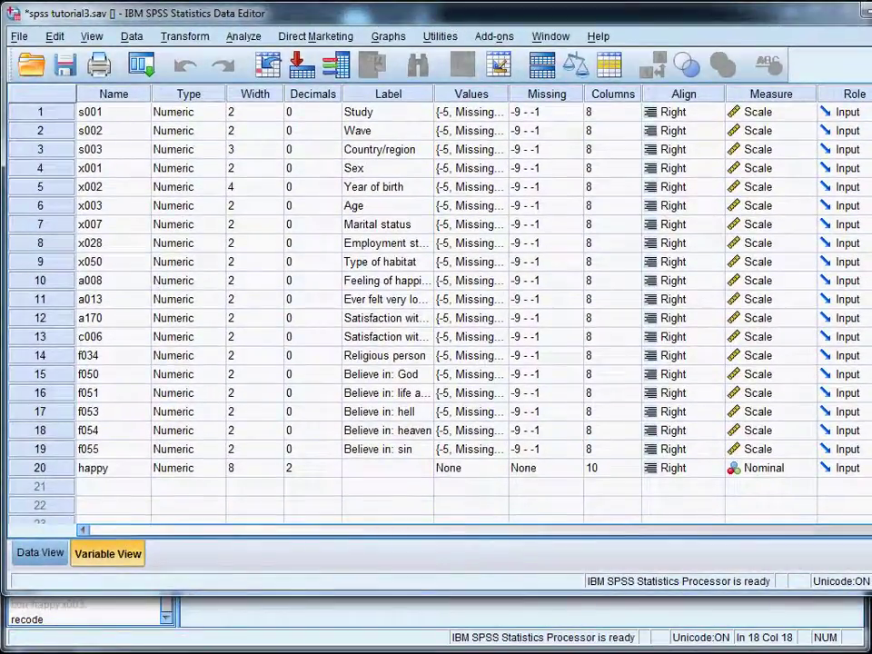
left_click_drag(868, 590, 861, 636)
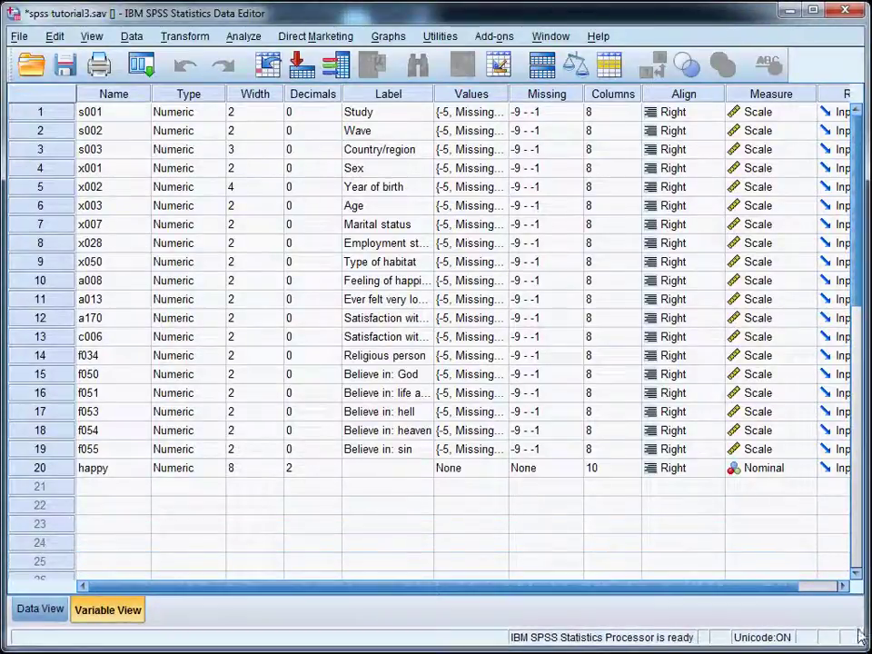
left_click(64, 468)
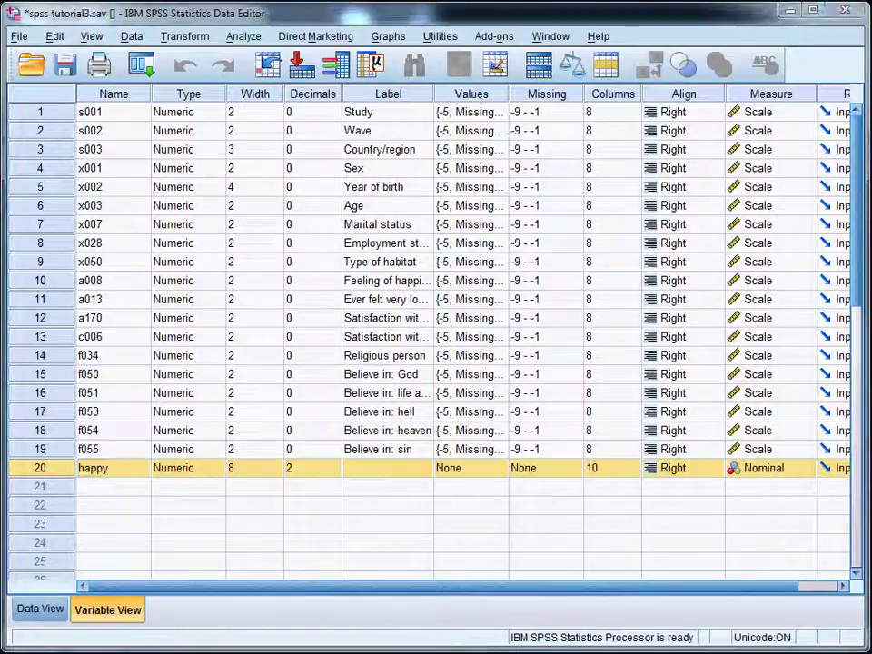
Return to the syntax file and add the comment "* labels." below the recode command.
key("alt+Tab")
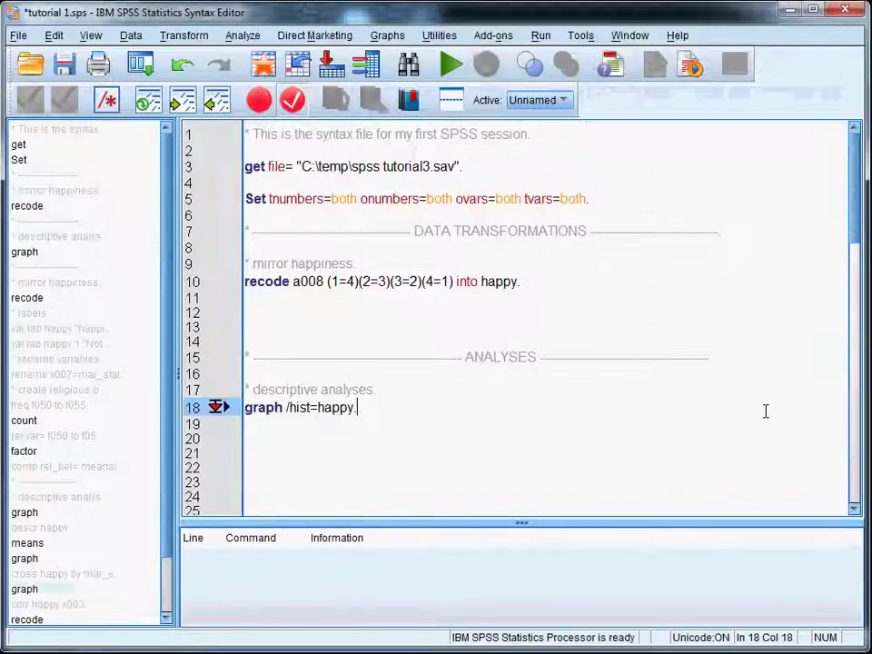
left_click(278, 306)
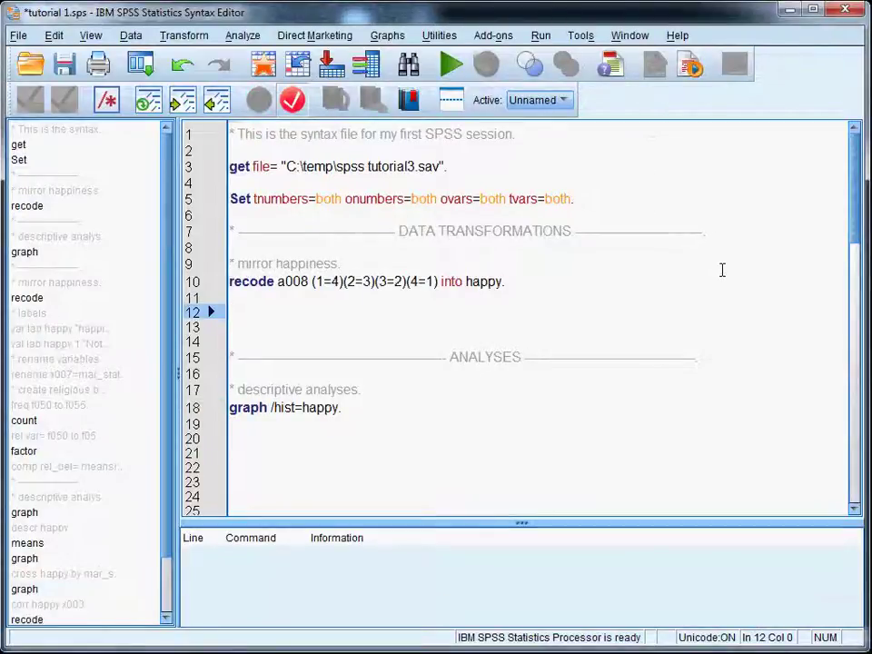
type("* labels.")
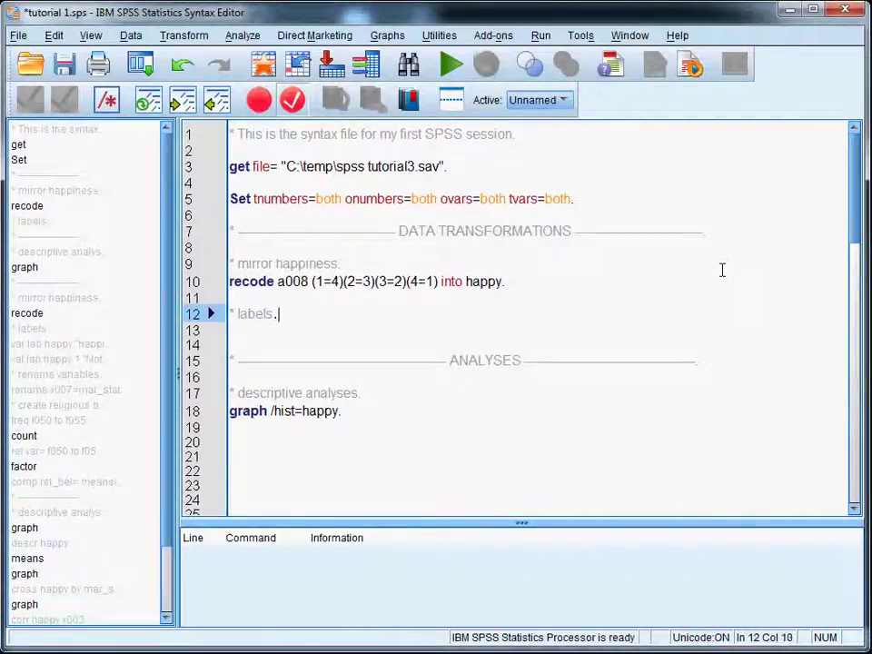
key("Return")
key("Return")
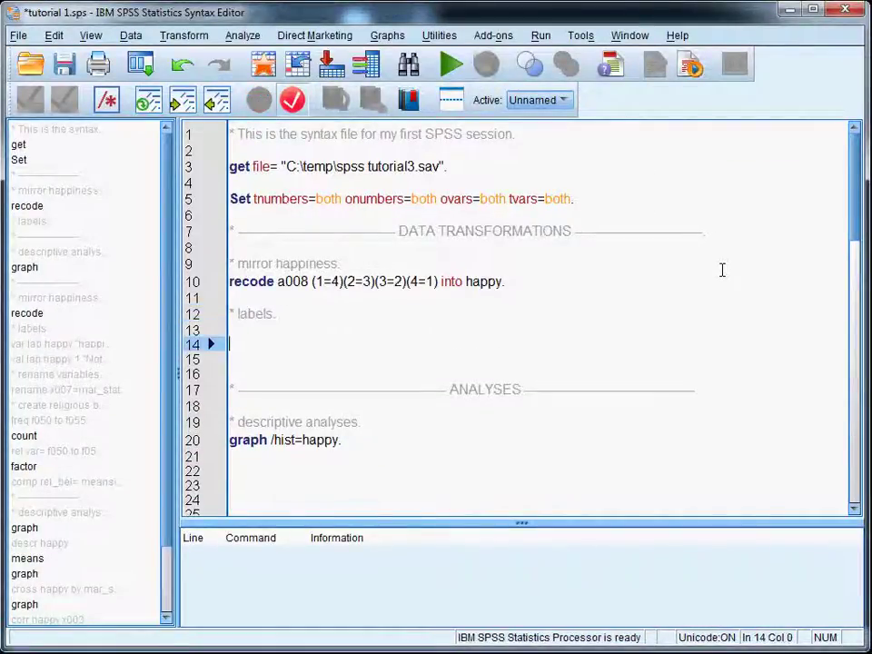
key("Up")
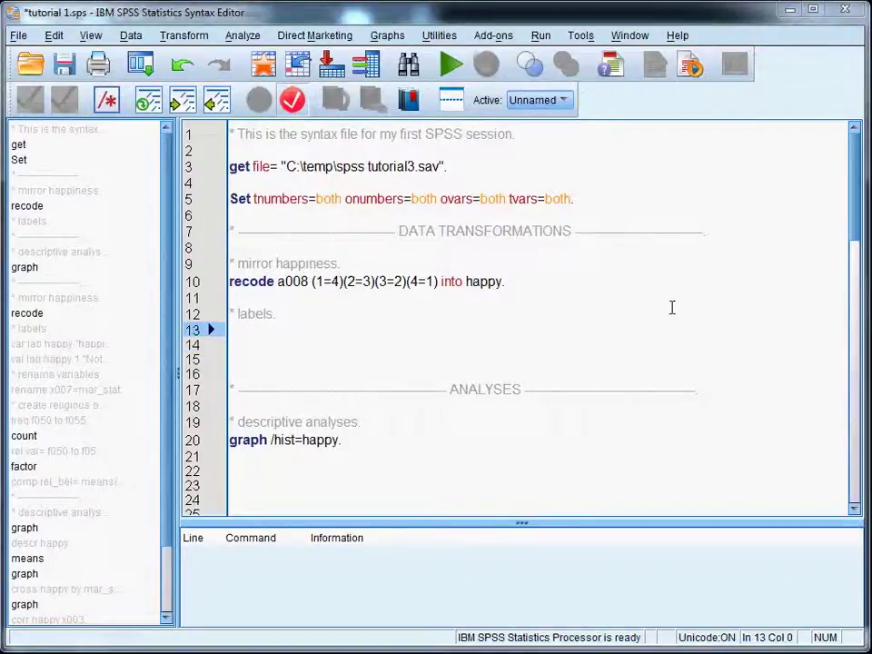
Add var lab and val lab commands labelling happy "happiness" with values 1 "Not at all happy", 2 "Not very happy", 3 "Quite happy", 4 "Very happy".
left_click(278, 315)
key("BackSpace")
left_click(264, 329)
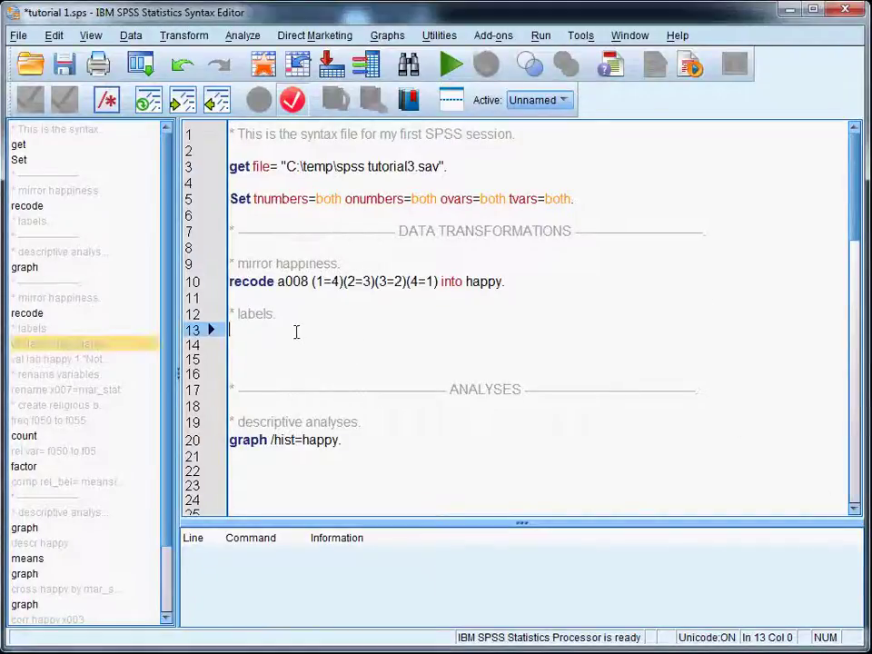
type("var lab happy \"happiness\". val lab happy 1 \"Not at all happy\" 2 \"Not very happy\" 3 \"Quite happy\" 4 \"Very happy\".")
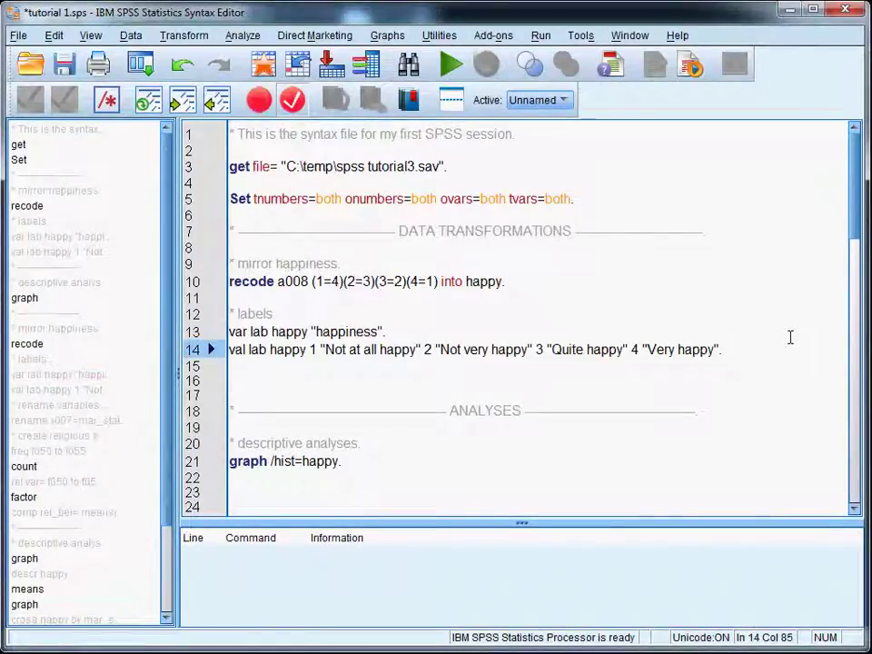
key("Return")
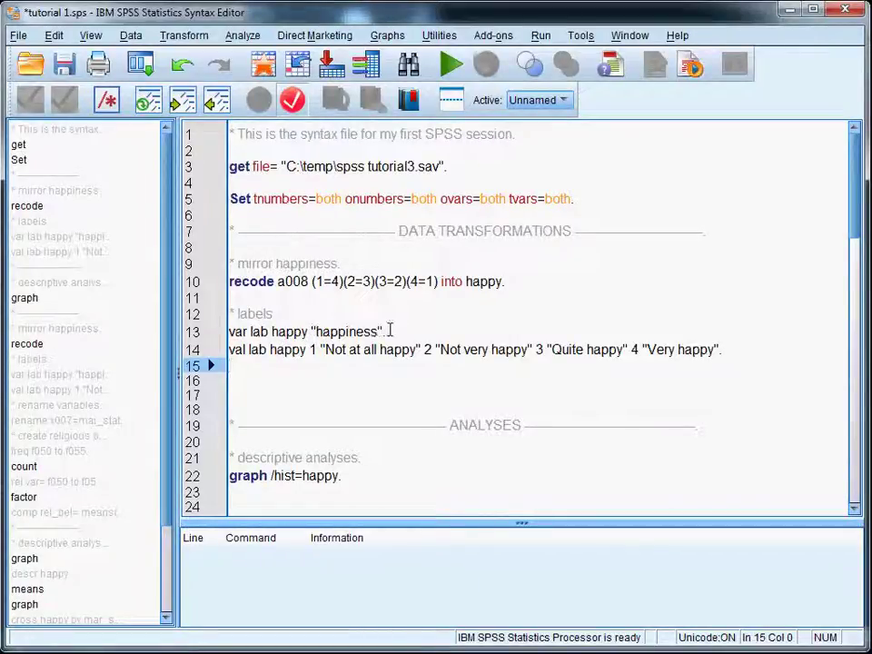
Run the variable label and value label commands for happy.
left_click_drag(388, 331, 244, 339)
left_click(246, 363)
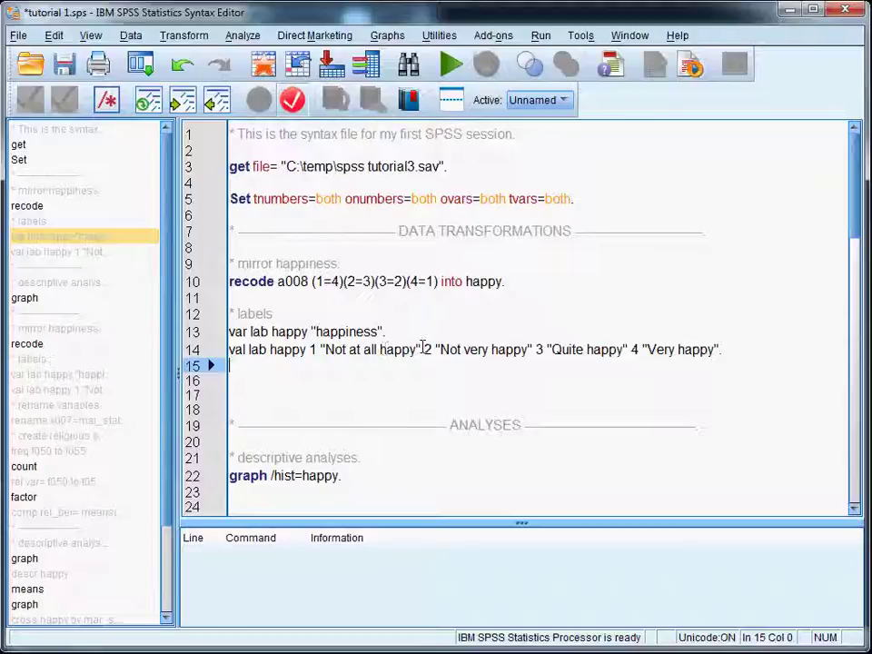
left_click_drag(722, 349, 195, 332)
key("ctrl+r")
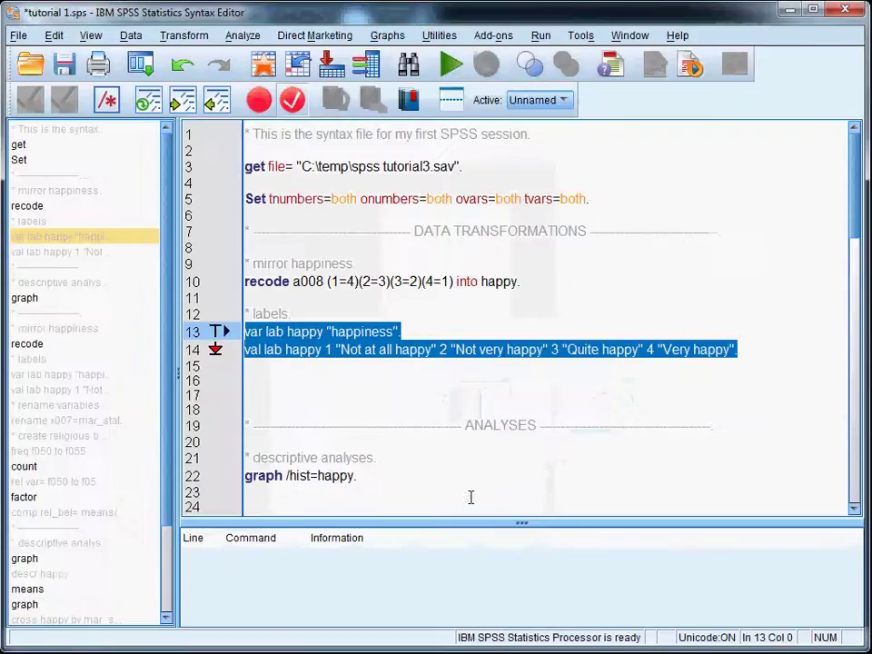
Add the command "freq happy." below the label commands and run it to produce a frequency table.
left_click(290, 369)
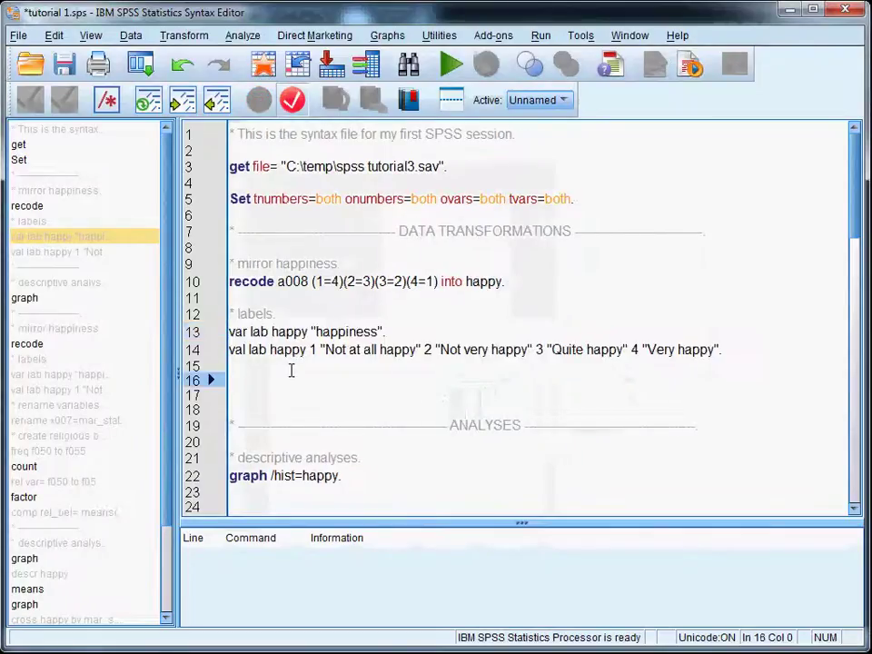
type("*req happy")
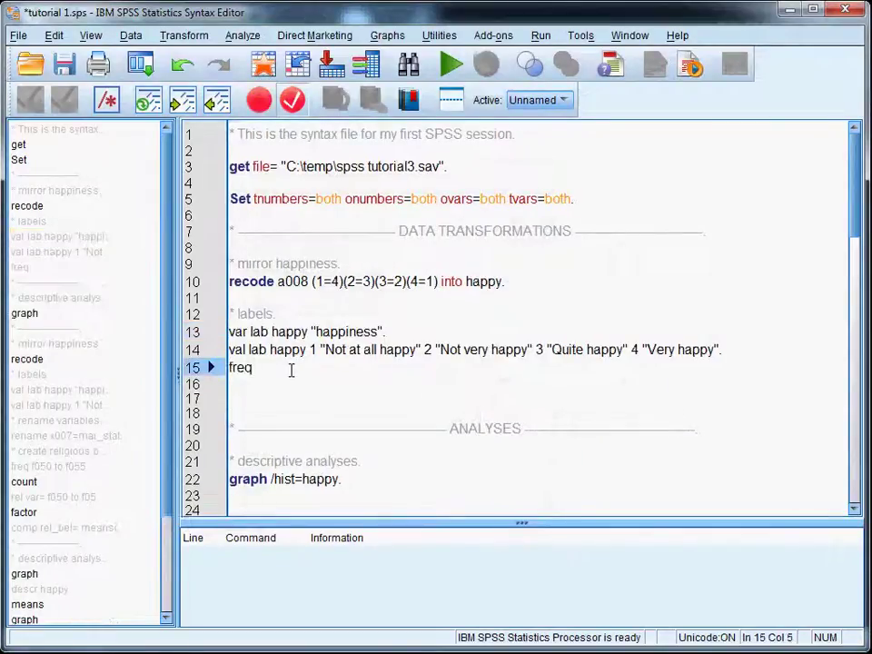
type(".")
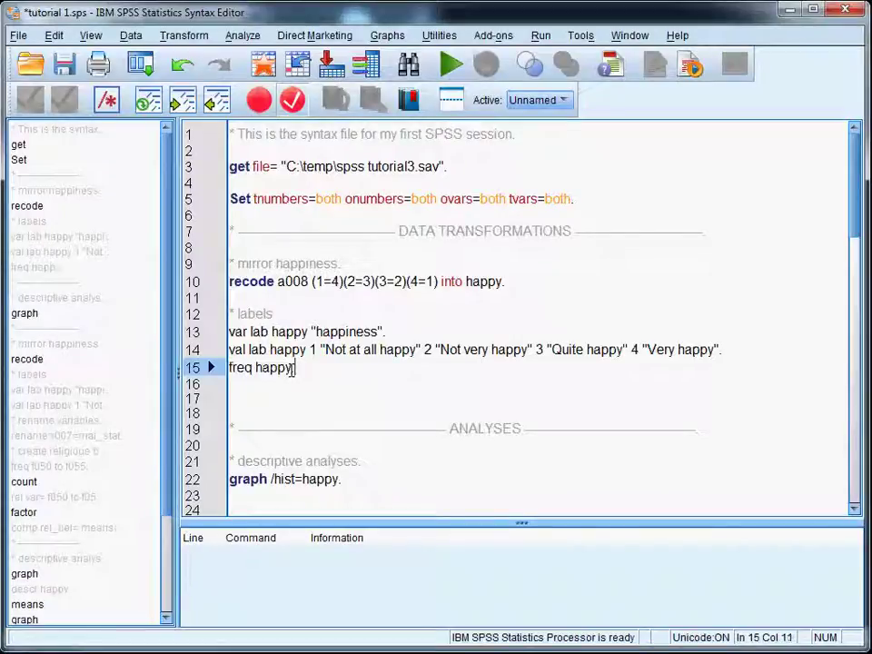
key("ctrl+r")
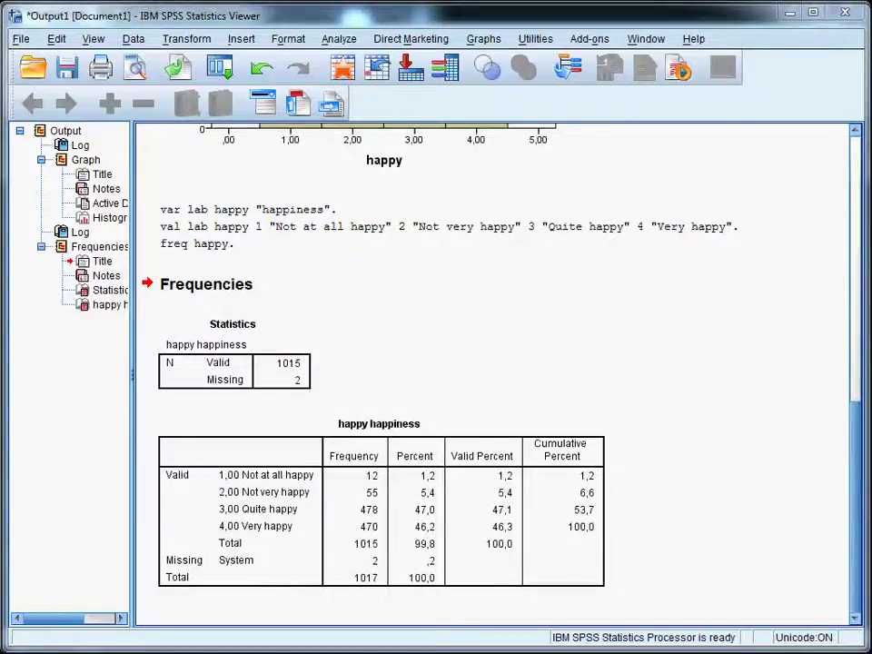
Add the command "descr happy." below the histogram command in the analyses section and run it.
key("alt+Tab")
scroll(359, 380, "down", 3)
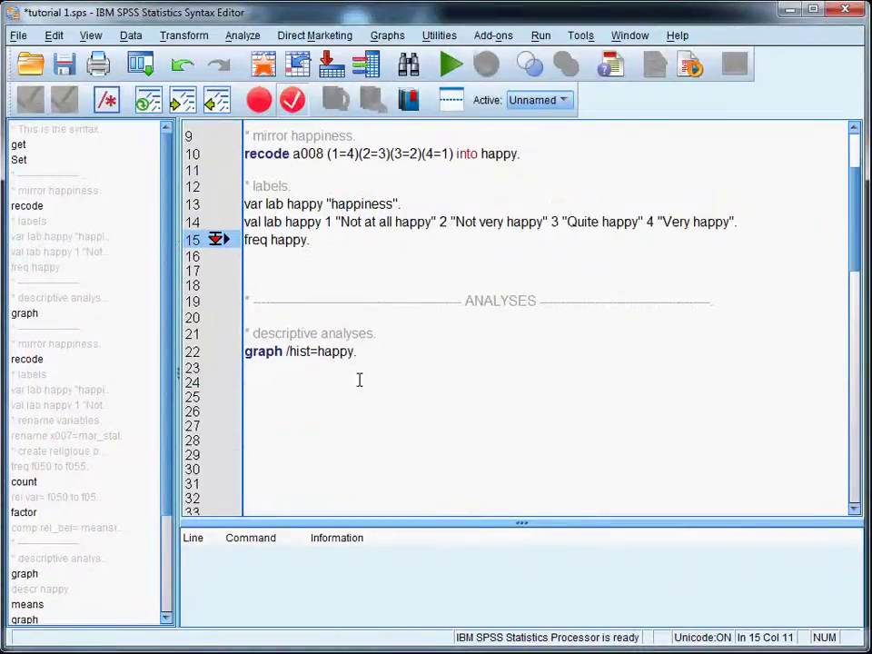
left_click(305, 368)
type("desc")
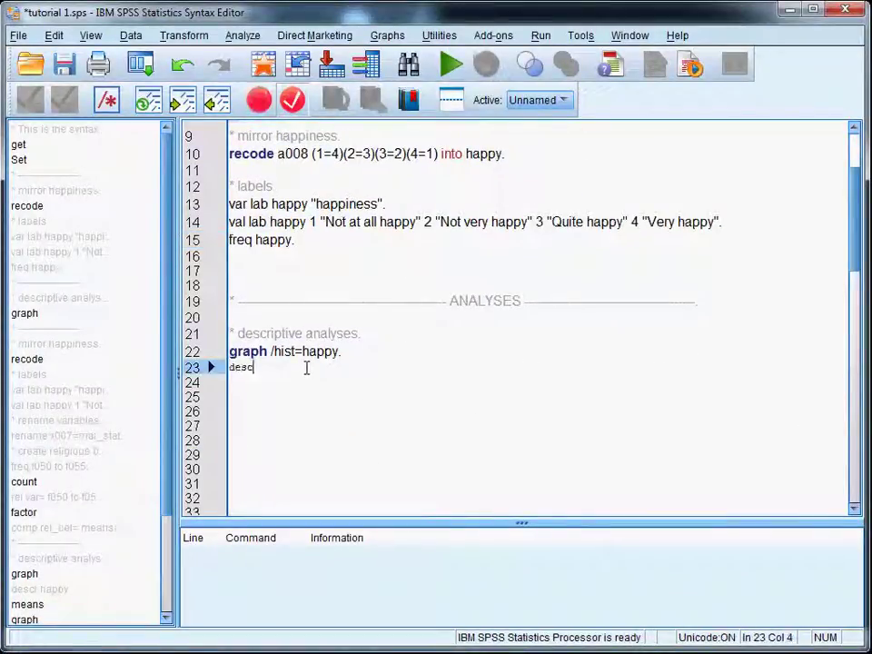
type("r happy")
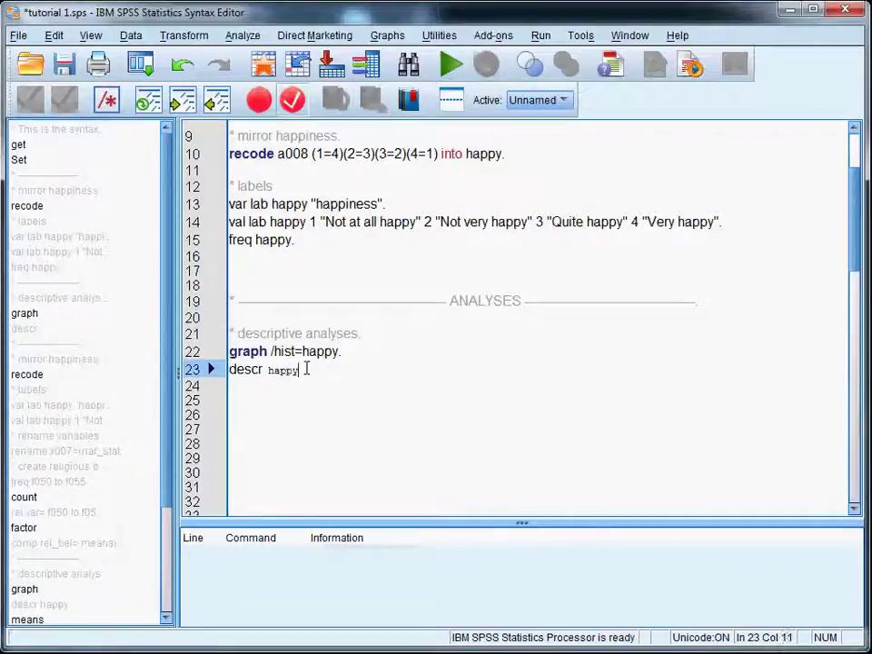
type(".")
key("ctrl+r")
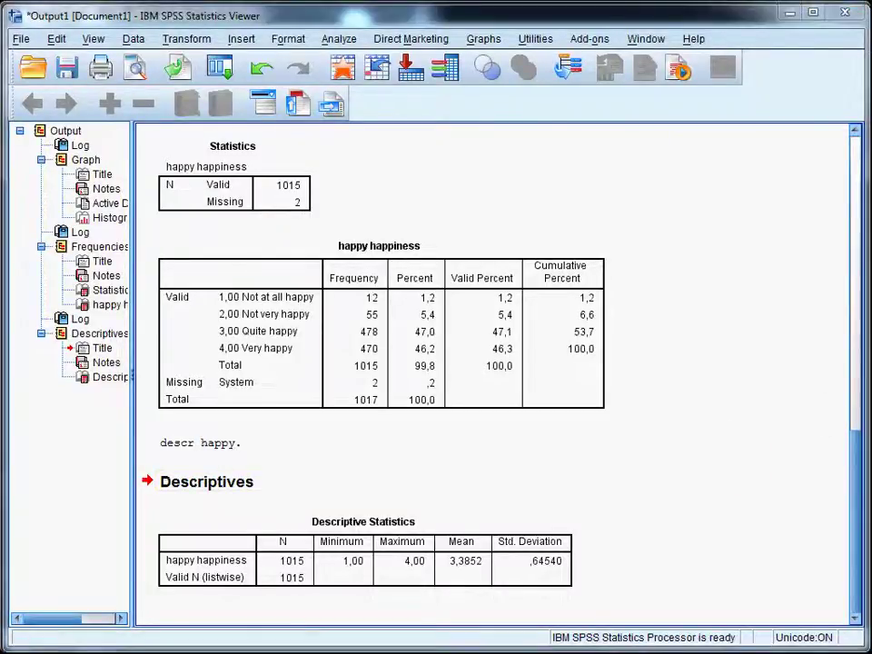
Add the command "means happy by x007." below the descriptives command in the syntax and run it.
key("alt+Tab")
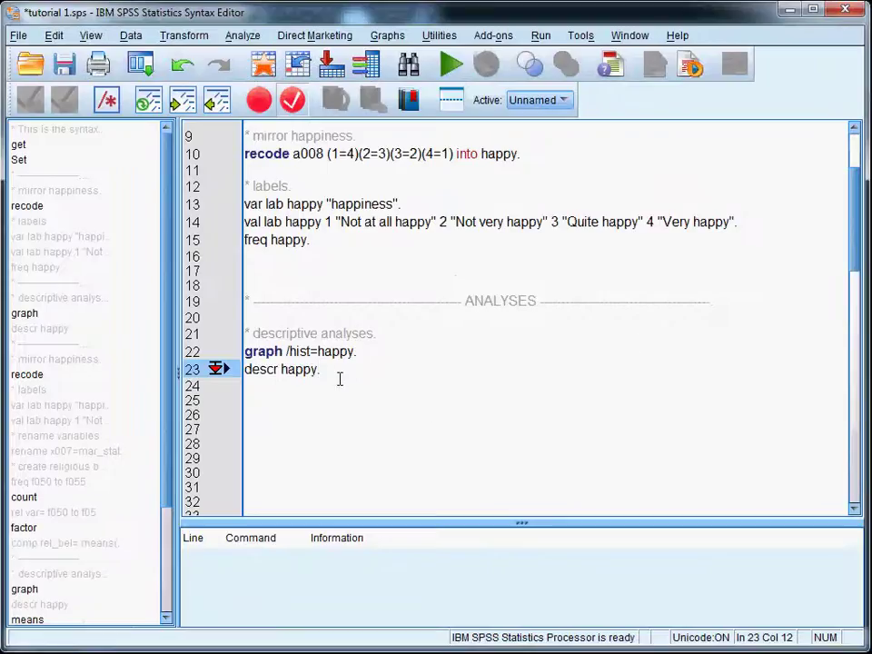
left_click(257, 395)
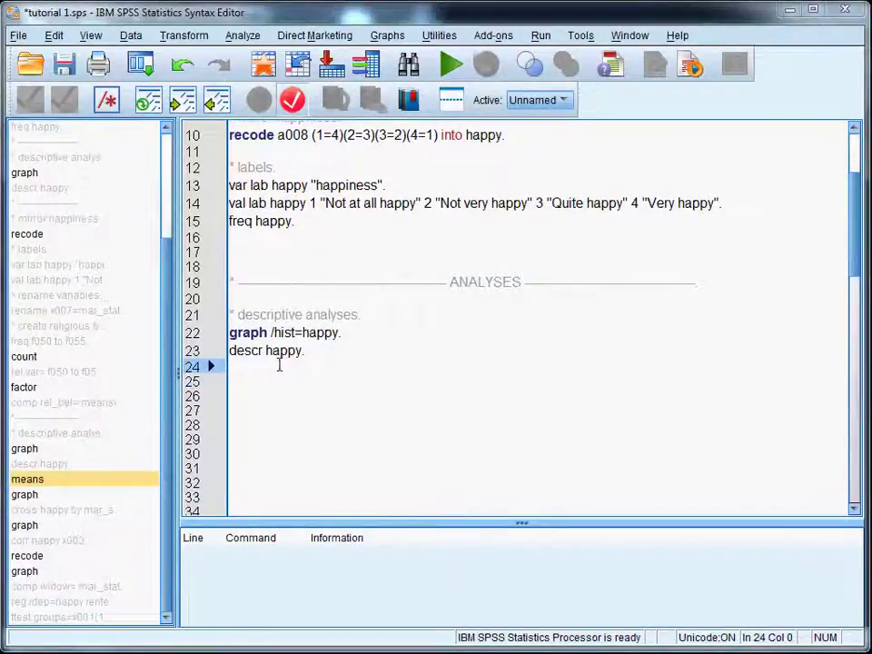
type("means happy by x007.")
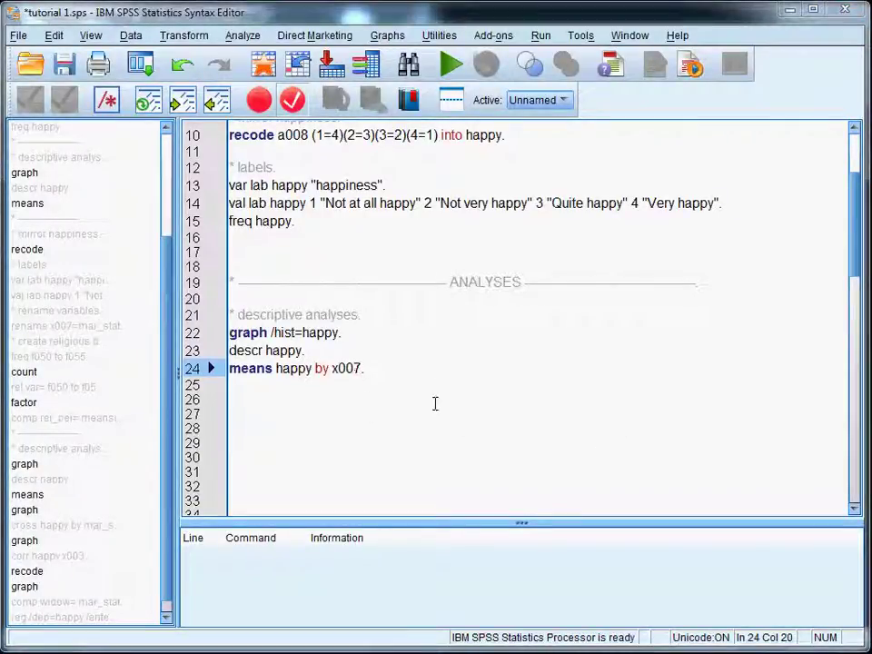
left_click(353, 367)
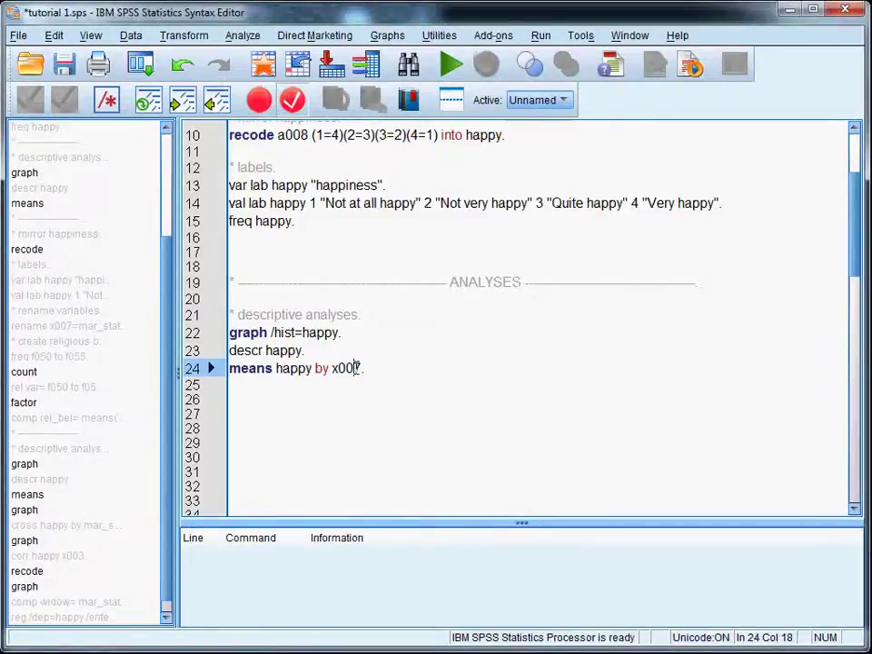
key("ctrl+r")
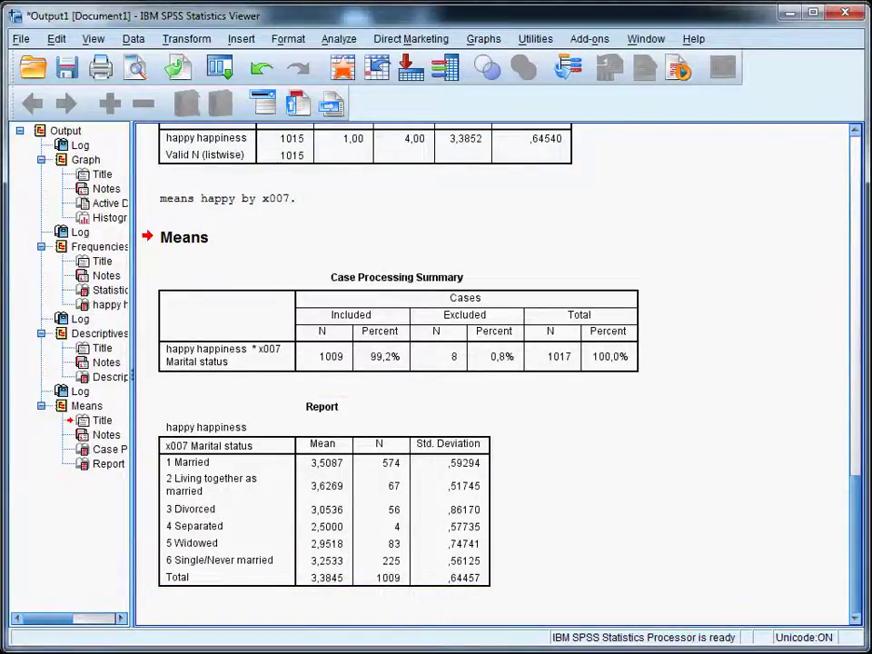
Insert the comment line "* rename vars." between the happy frequency command and the ANALYSES heading.
key("alt+Tab")
left_click(287, 247)
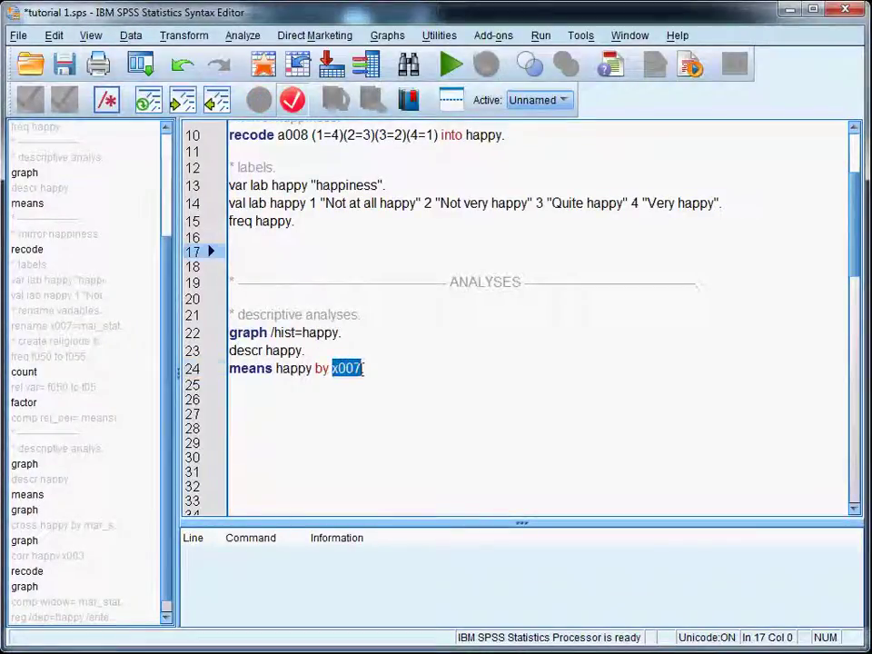
left_click(273, 246)
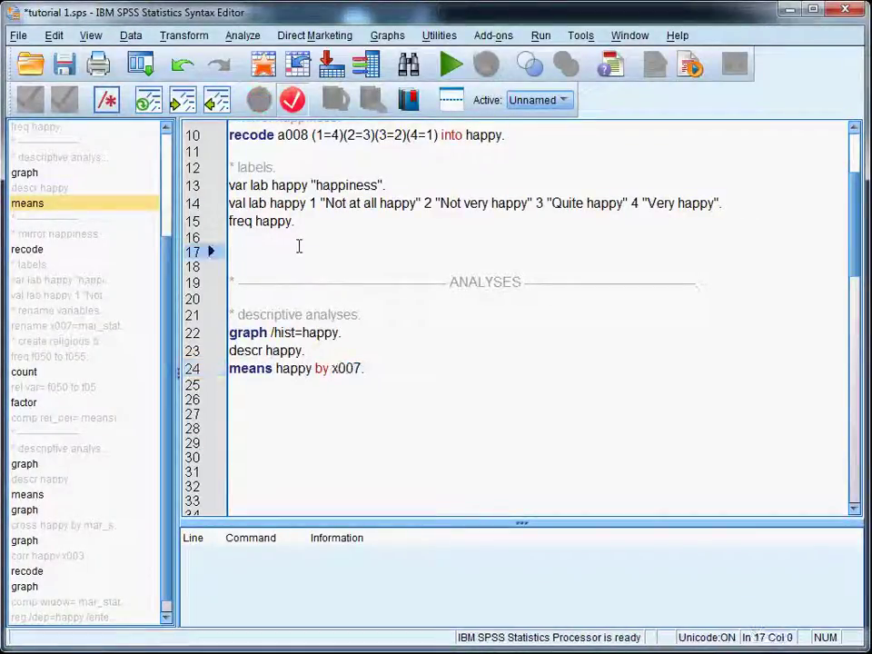
key("Return")
key("Up")
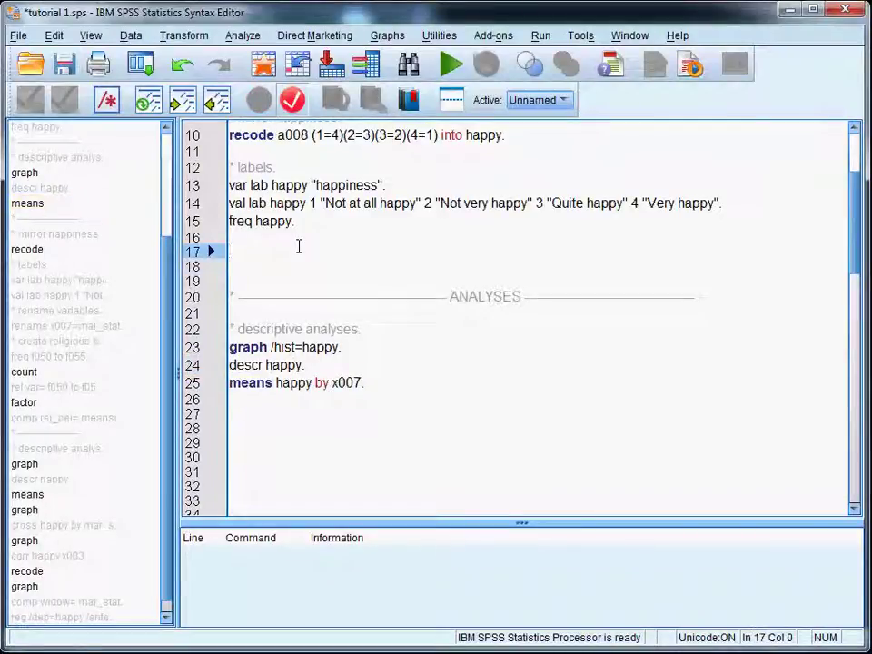
type("* rename v")
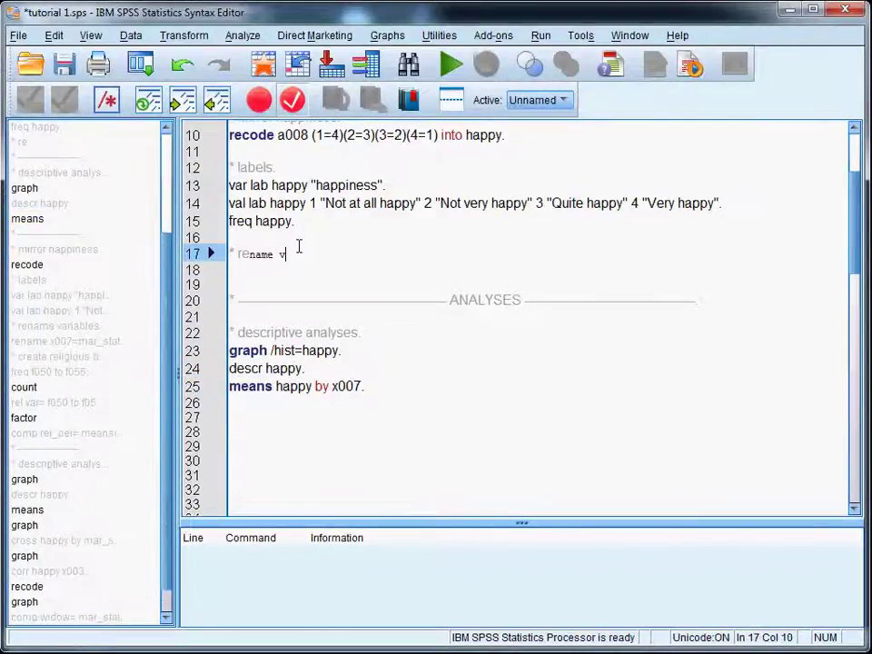
type("ars.")
key("Return")
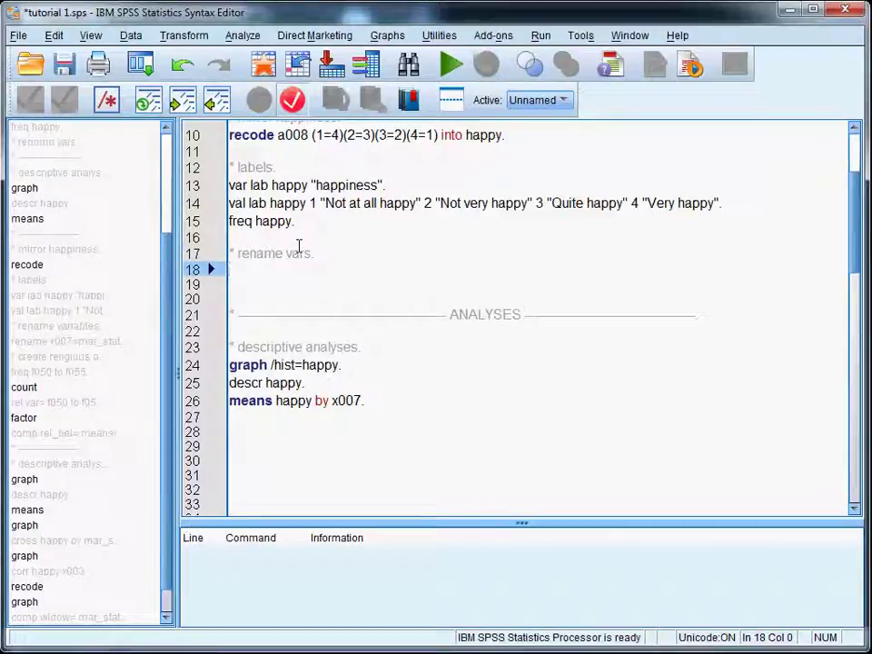
Add the command "rename var x007=mar_stat." below the rename comment, run it, and check the marital status variable's name in the Data Editor.
type("rename ")
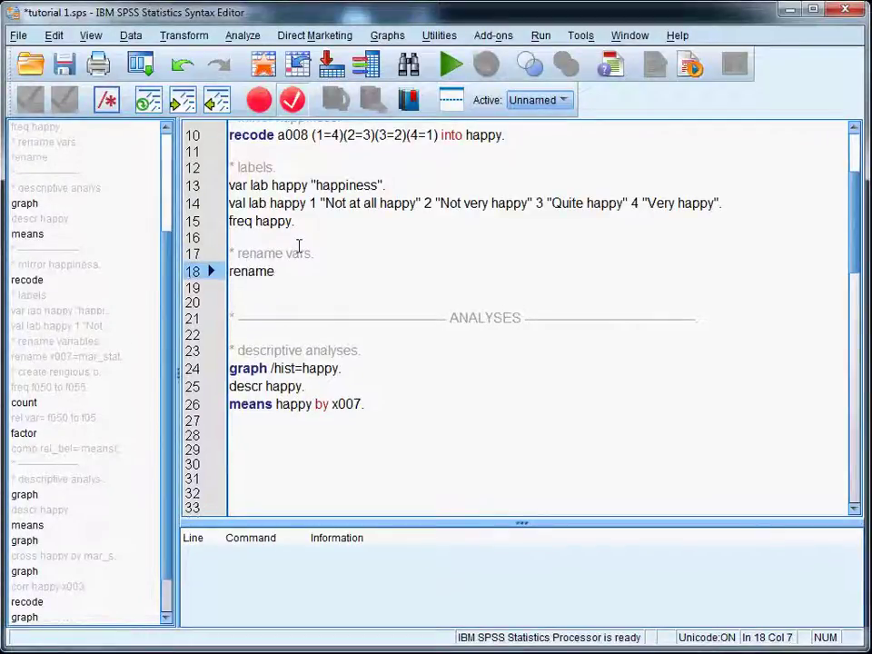
type("var ")
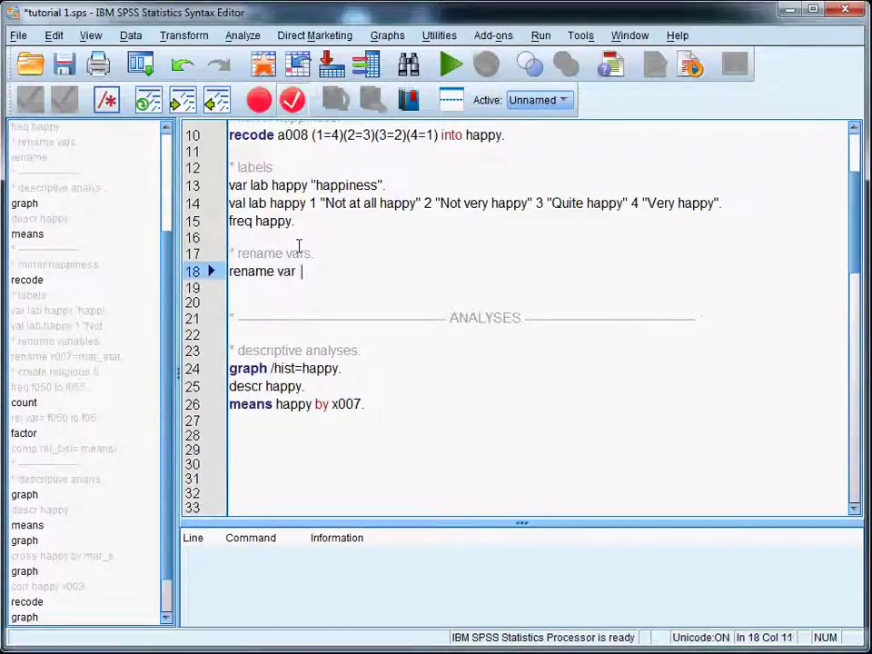
type("x007")
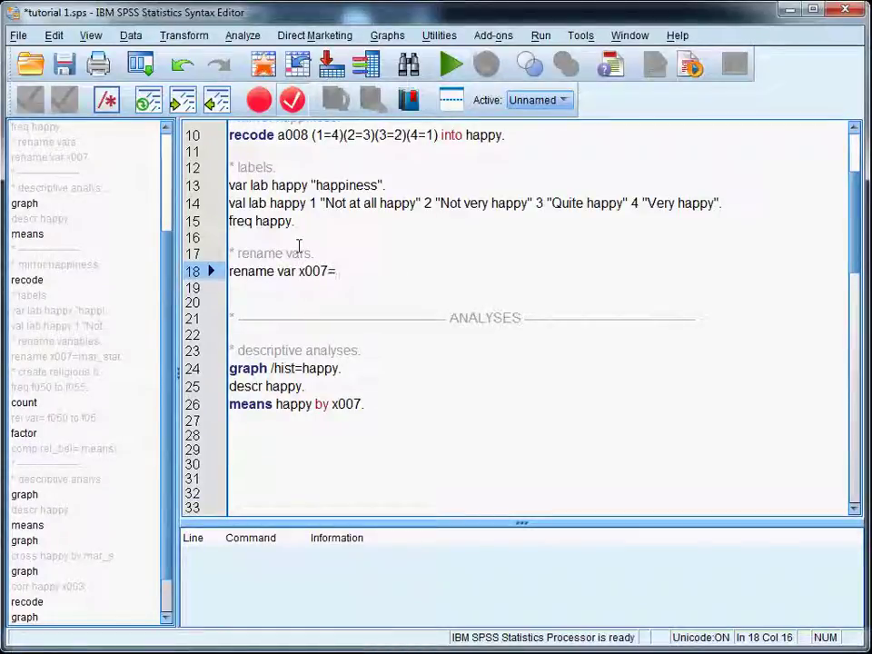
type("=mar_stat.")
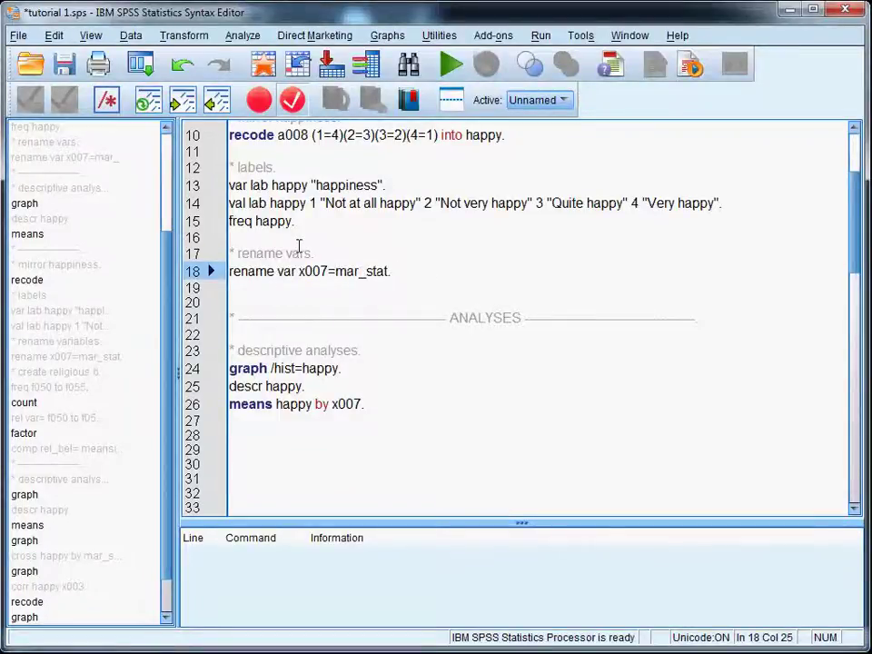
key("ctrl+r")
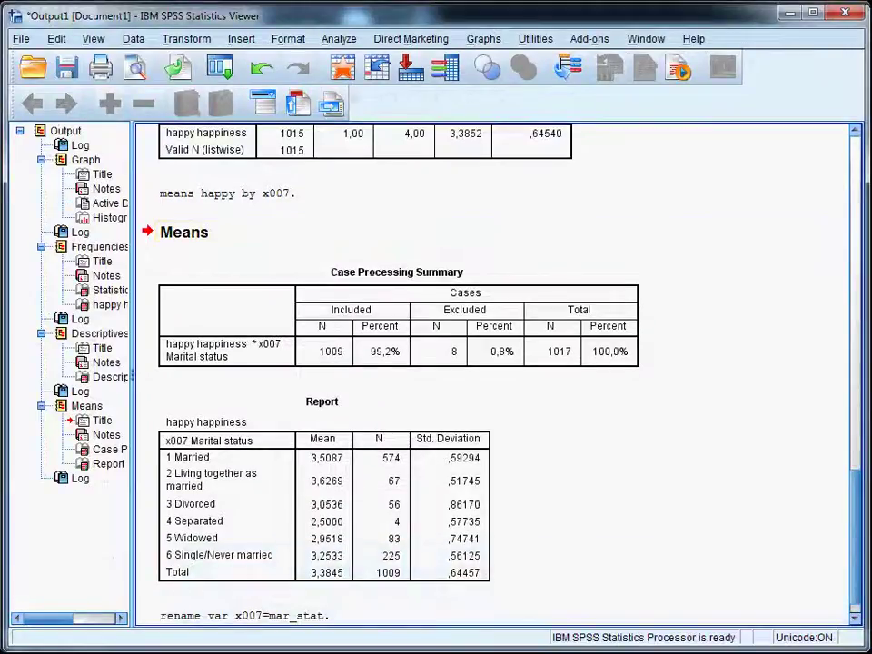
key("alt+Tab")
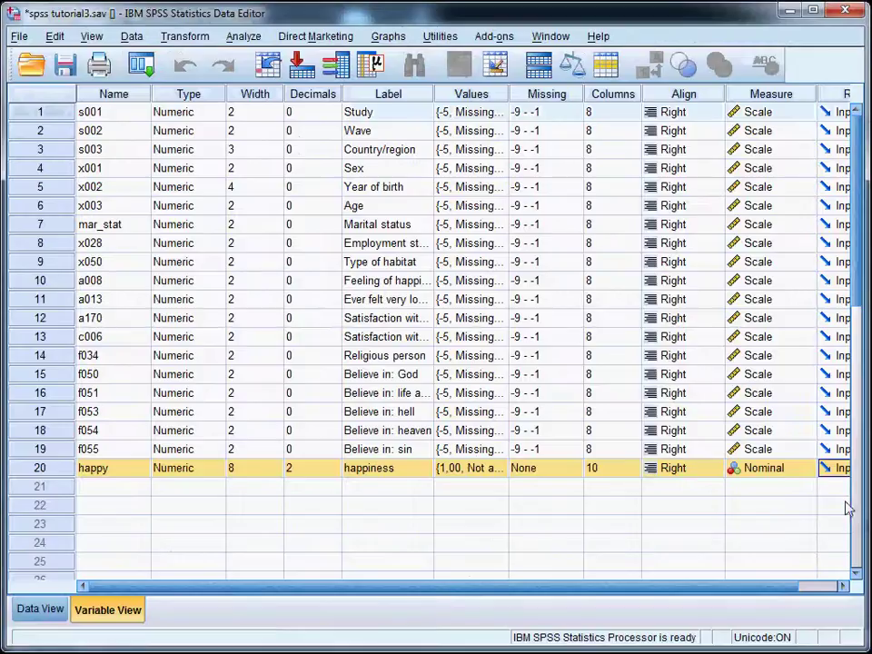
left_click(86, 226)
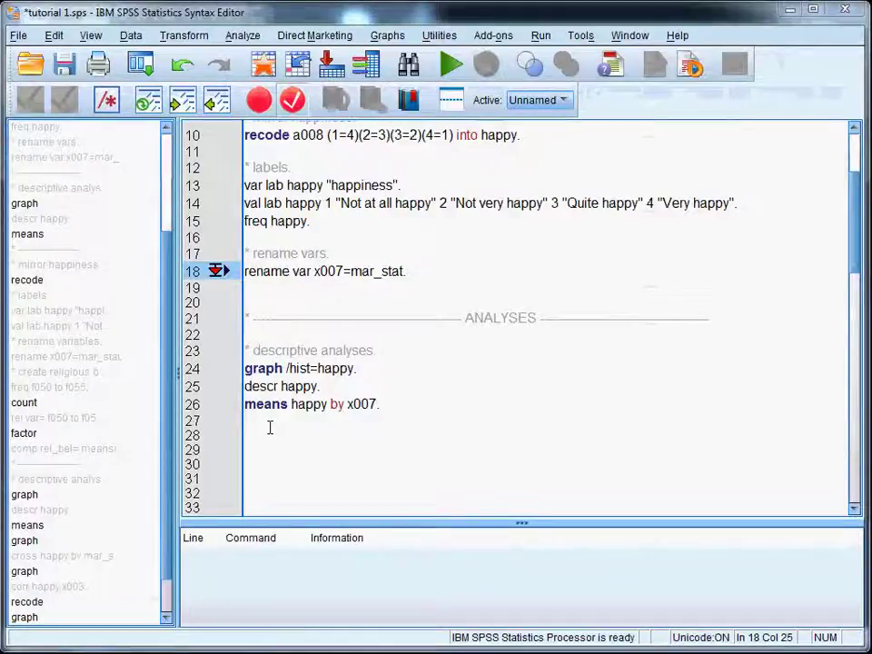
Add the command "graph /bar=means(happy) by mar_stat." below the means command in the analyses section.
left_click(265, 416)
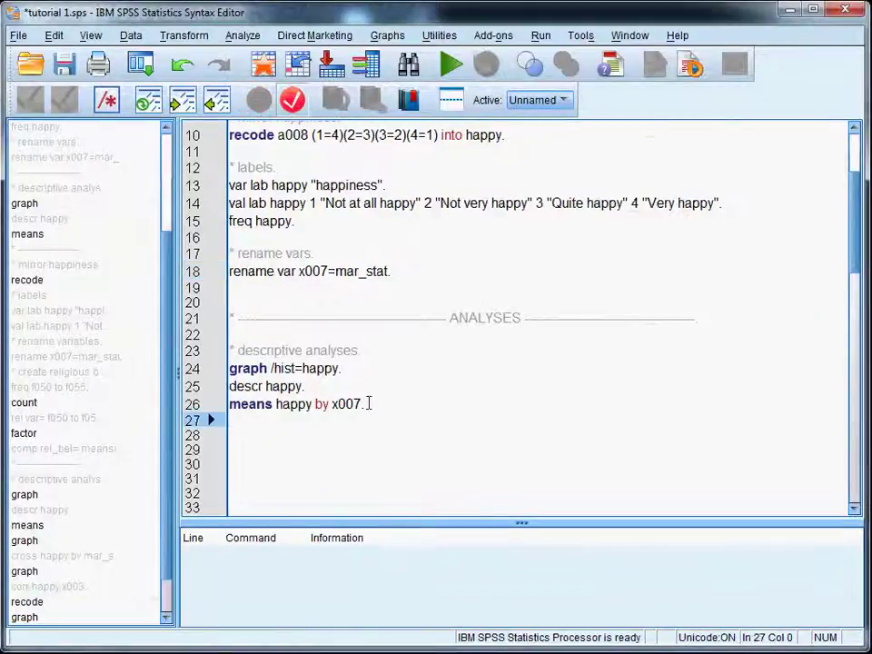
left_click(359, 407)
left_click(284, 419)
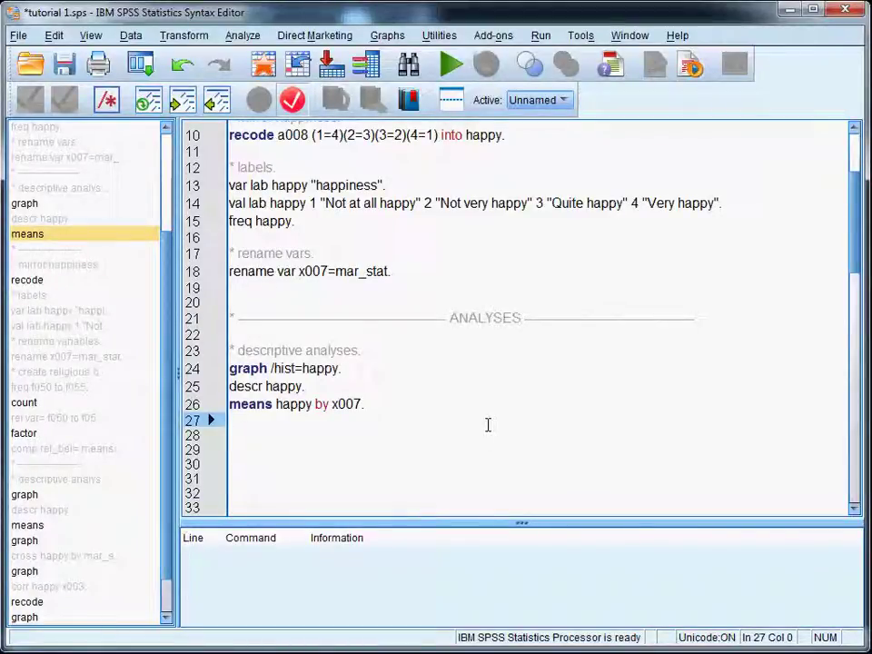
type("gra")
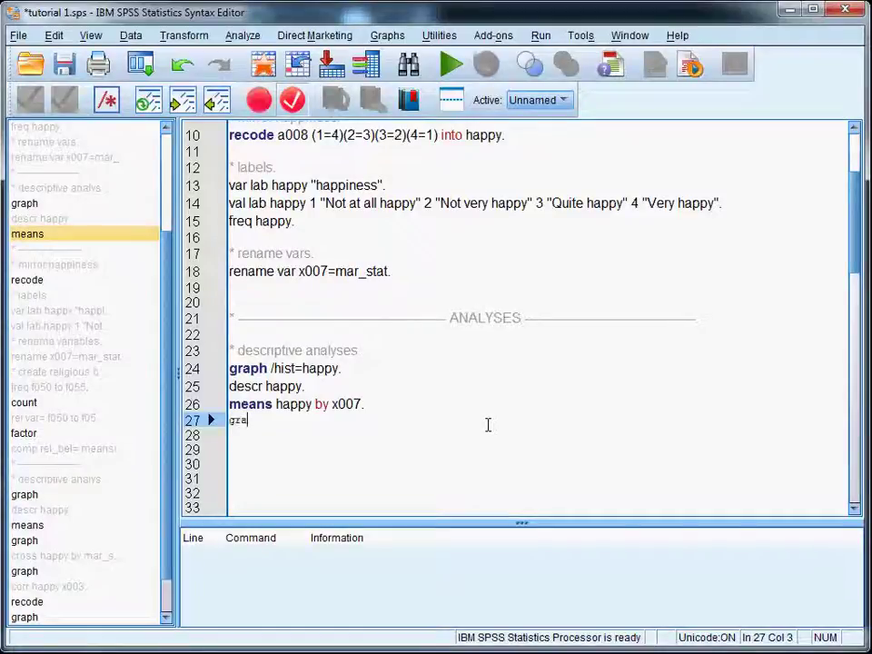
type("ph")
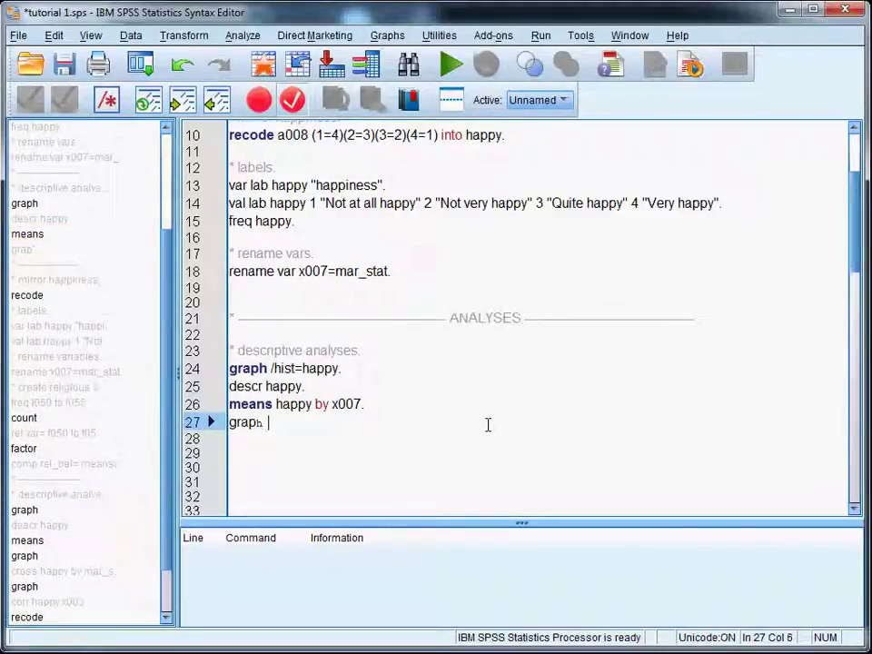
type(" /bar")
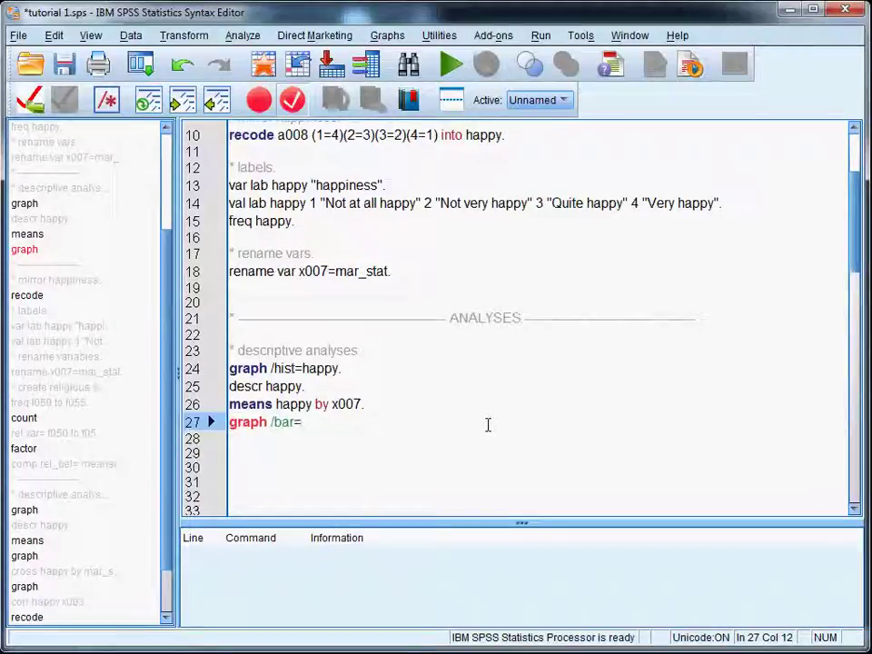
type("=")
key("BackSpace")
type("means")
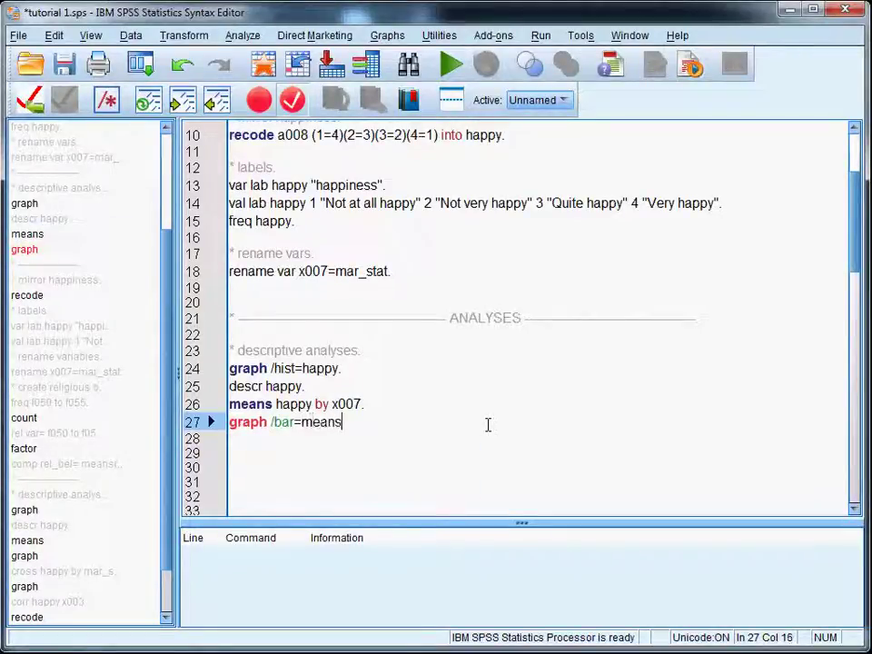
type("(happ")
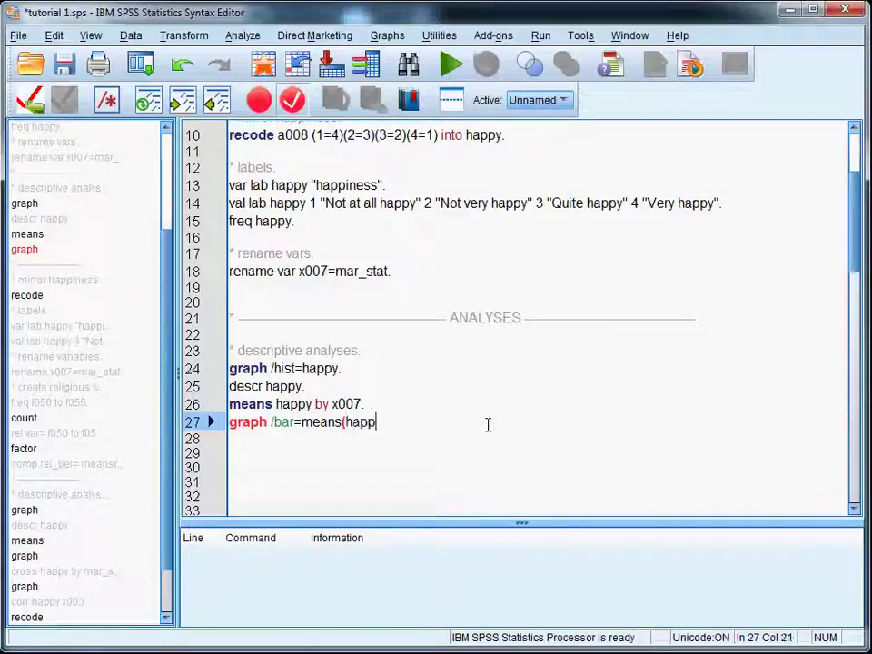
type("y) b")
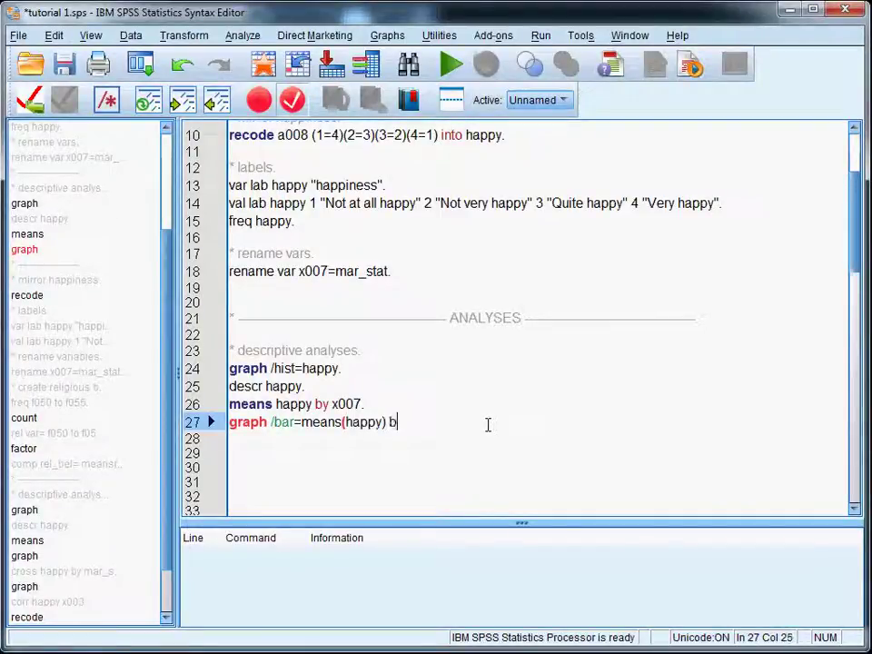
type("y ")
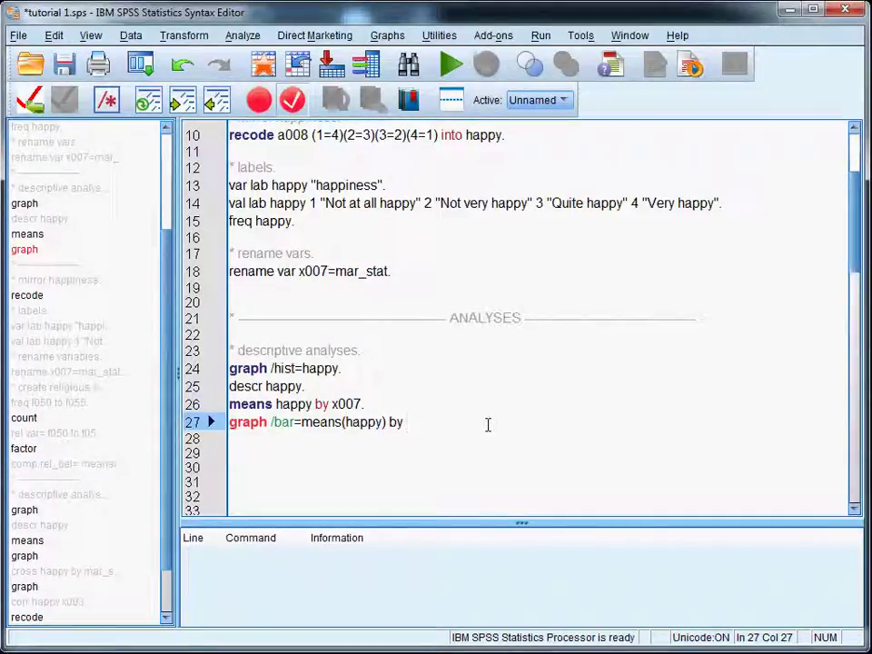
type("mar_sta")
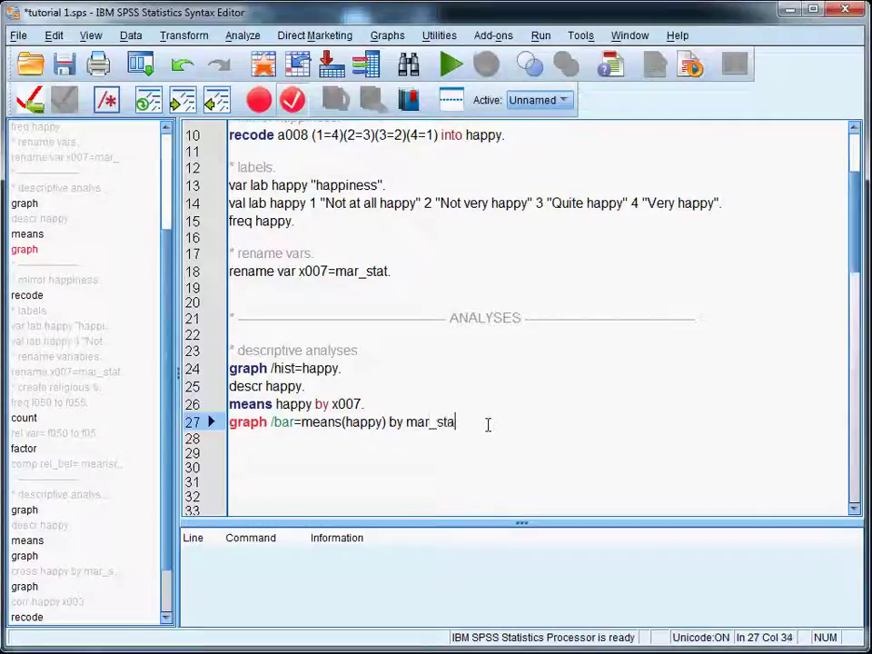
type("t.")
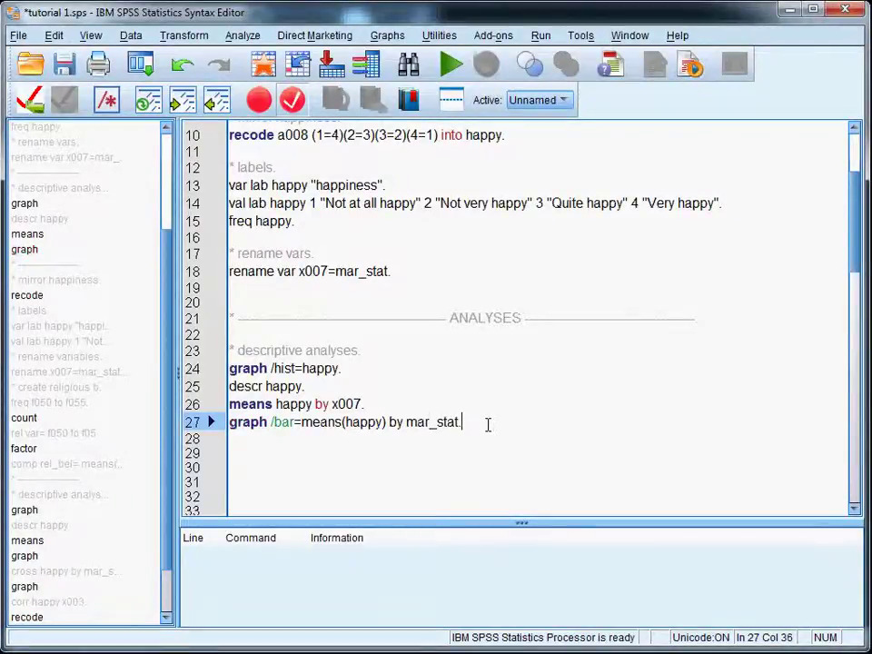
Run the bar graph command and examine mean happiness across the marital status categories in the chart.
key("ctrl+r")
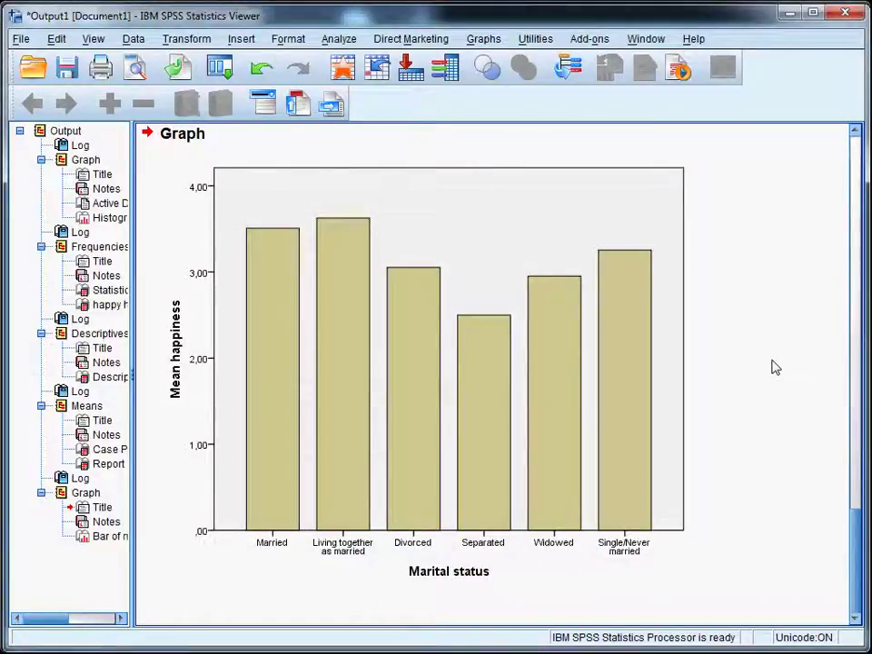
left_click(257, 301)
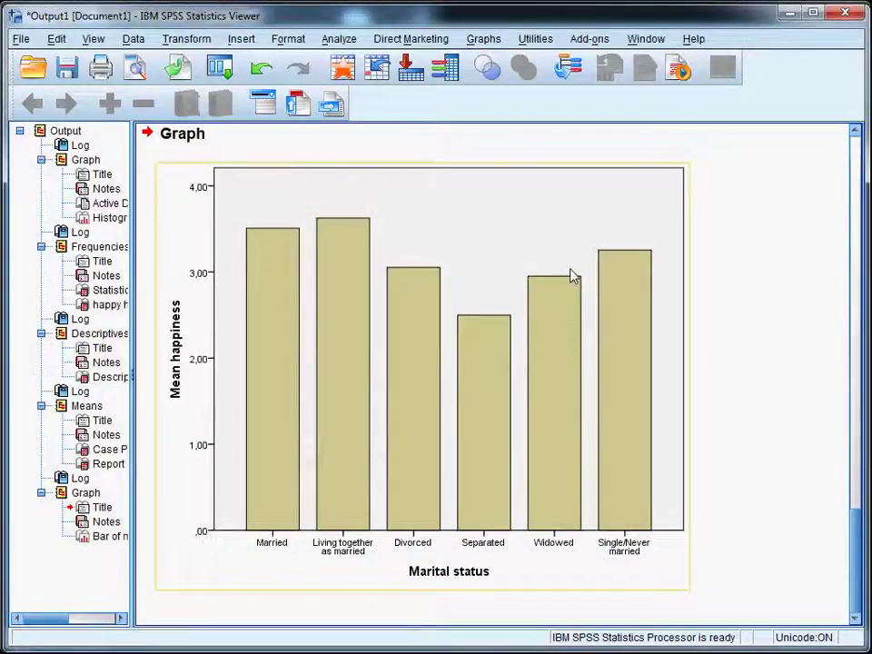
left_click(753, 335)
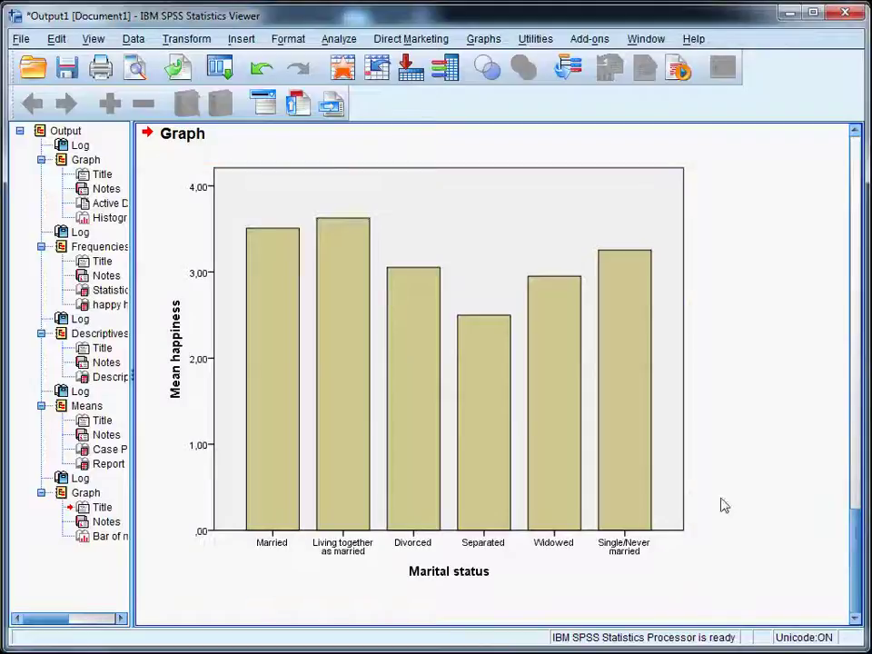
left_click(551, 561)
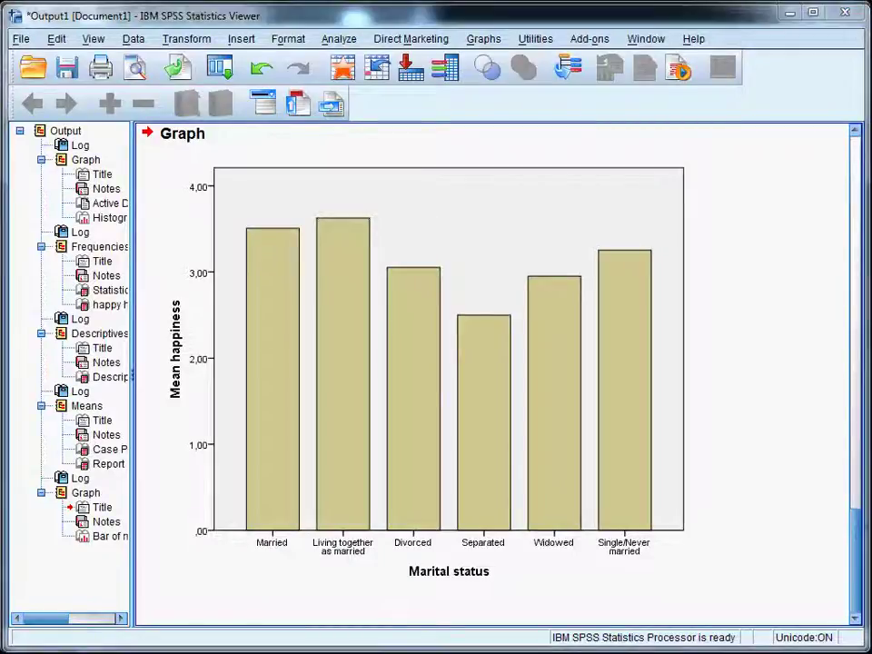
Add the command "cross happy mar_stat /cells=count col." below the bar graph command in the syntax and run it.
key("alt+Tab")
left_click(264, 439)
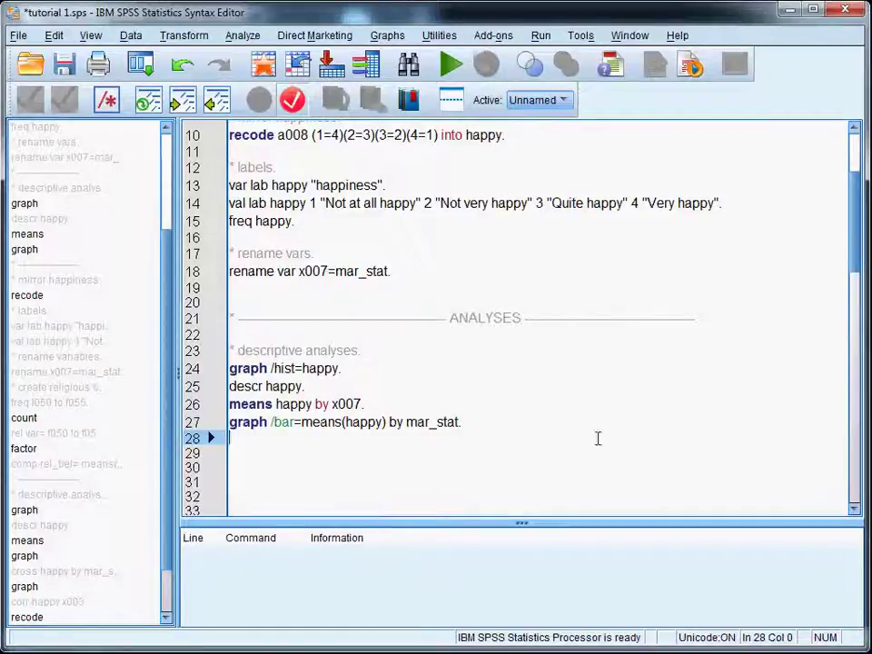
type("cross")
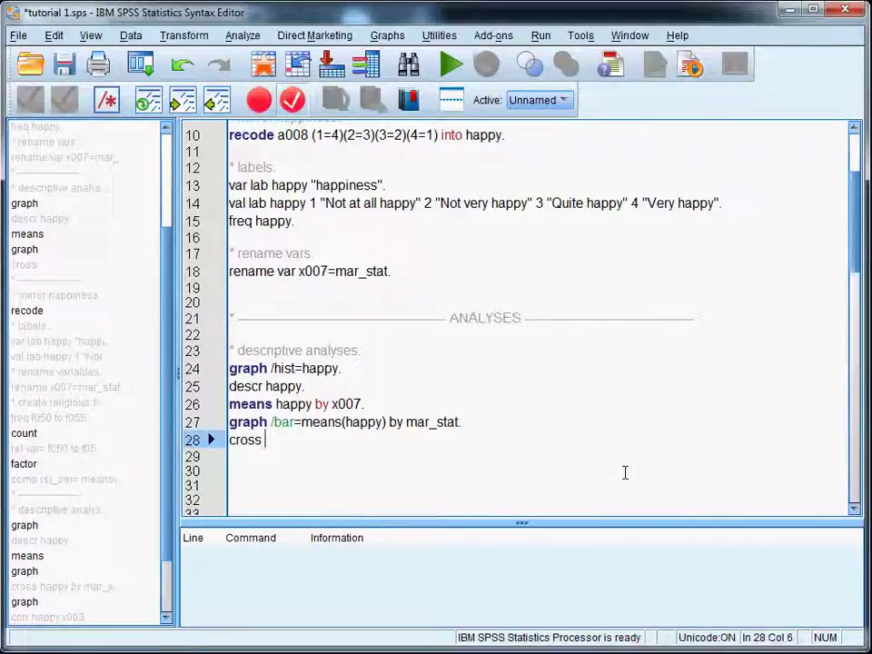
type(" happy ")
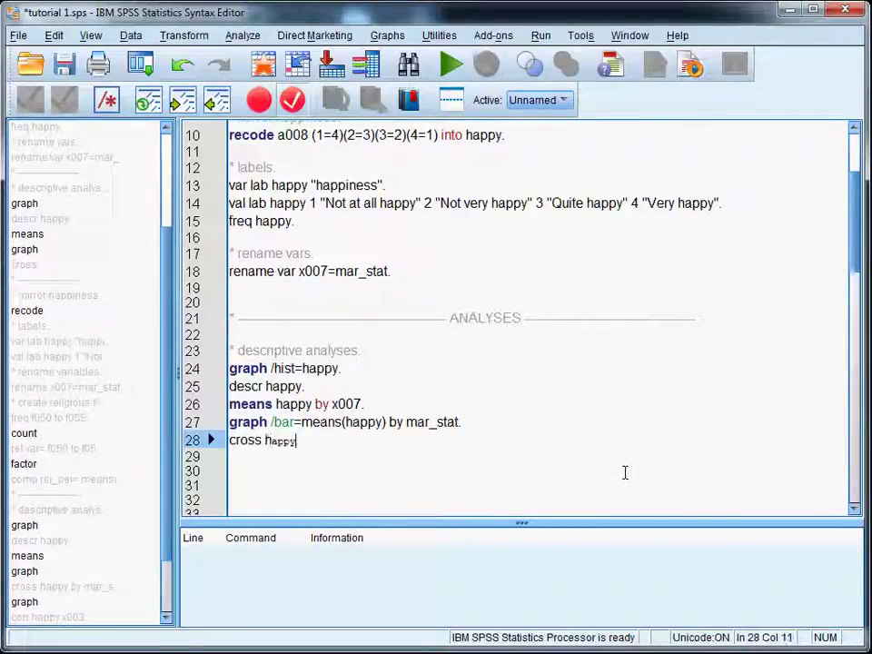
type("b")
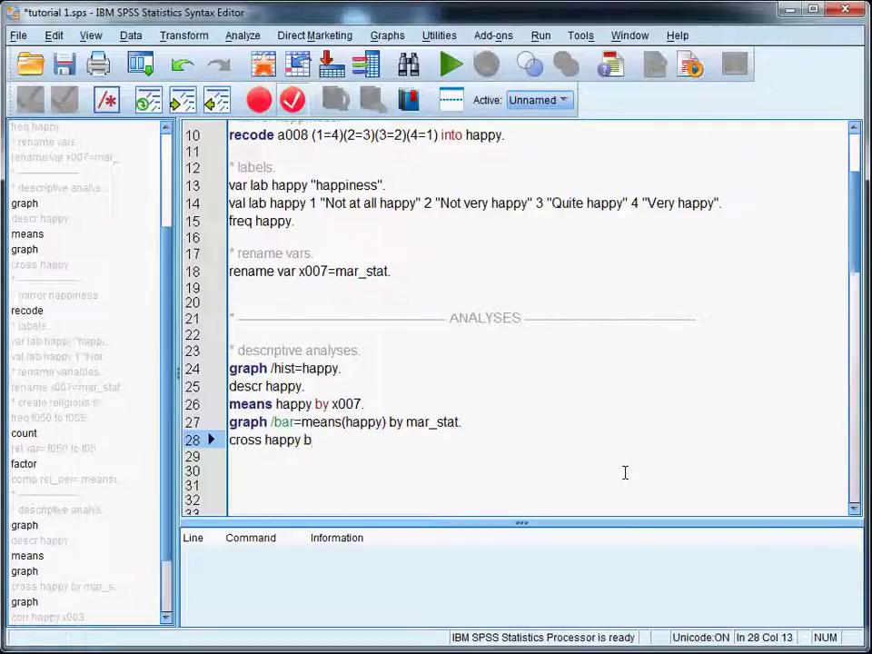
key("BackSpace")
type("mar_")
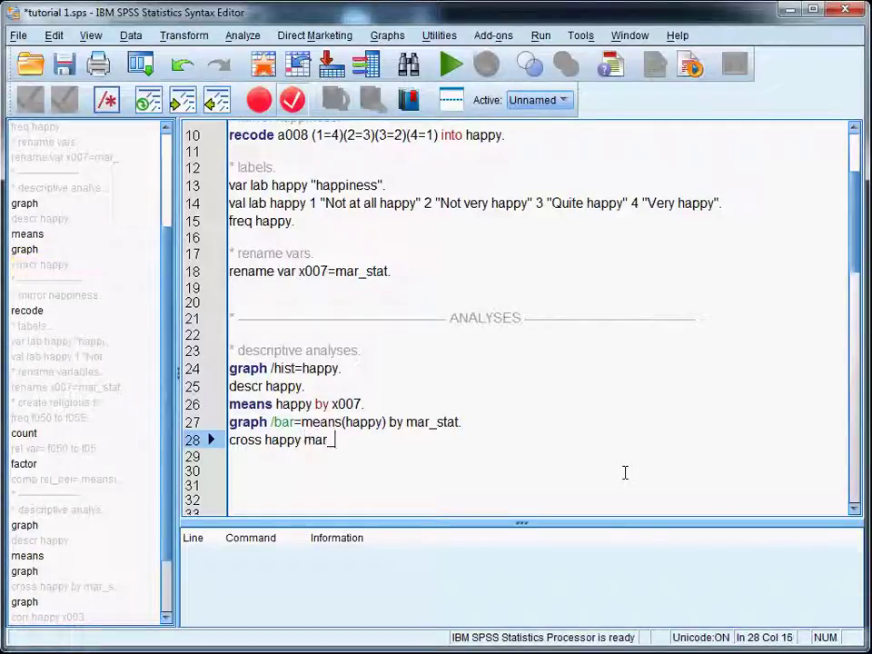
type("stat ")
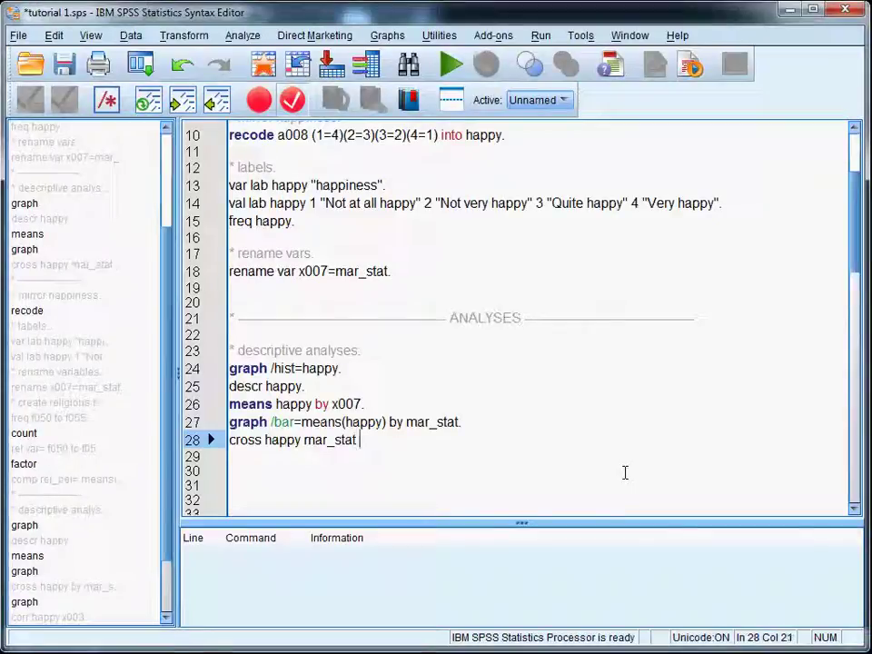
type("/cells=")
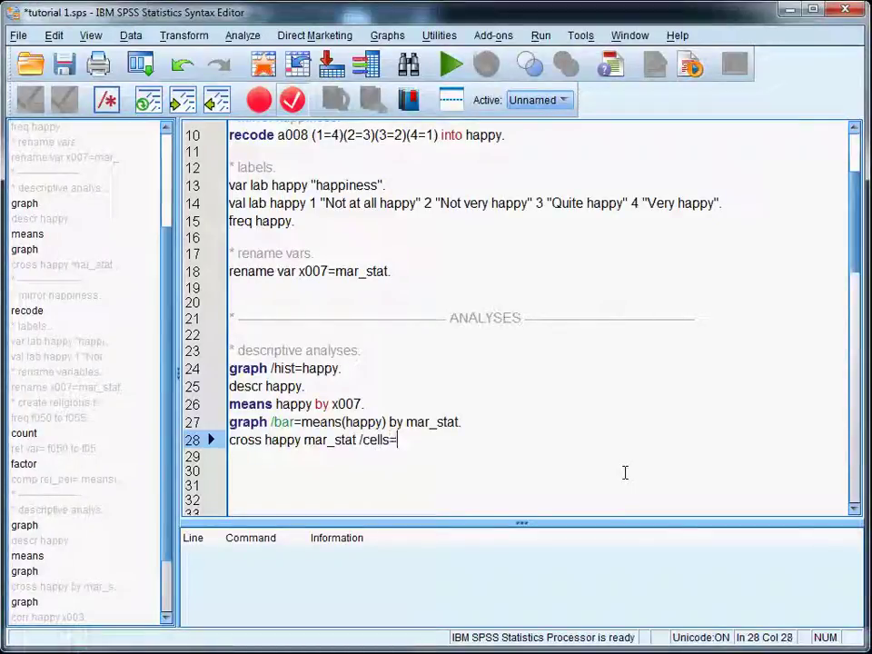
type("count ")
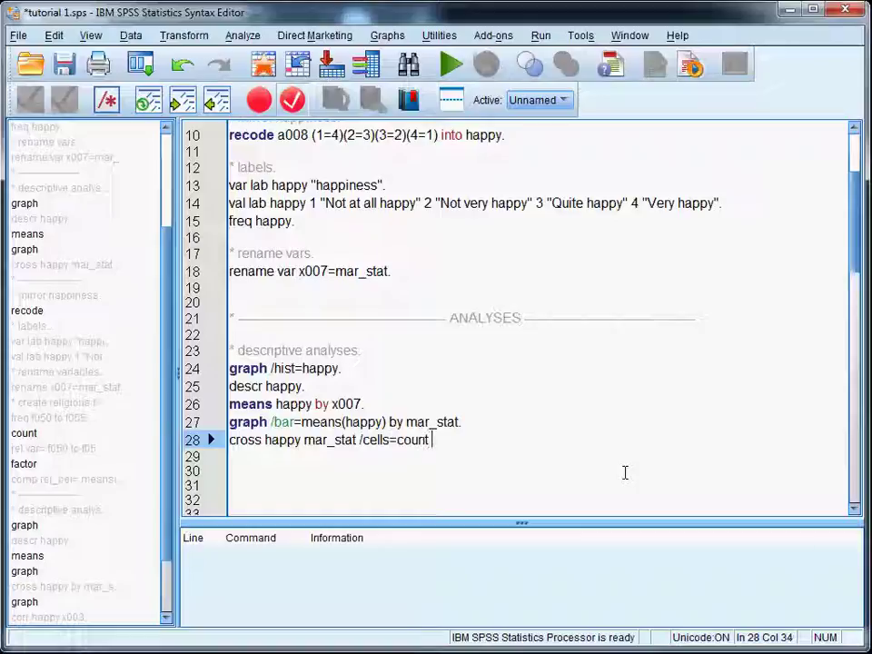
type("col.")
key("ctrl+r")
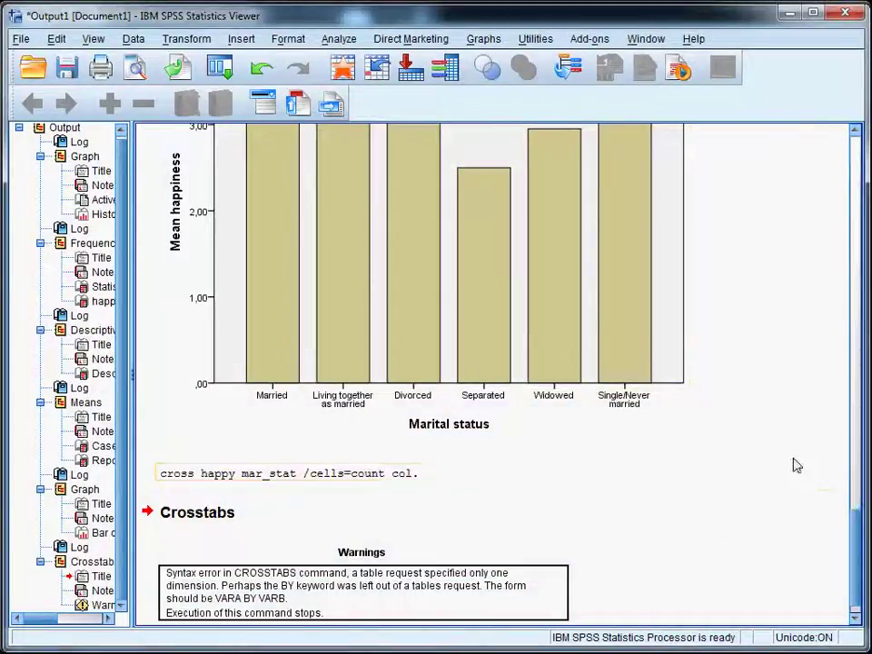
Insert "by" between happy and mar_stat in the cross command, rerun it, and examine the full crosstabulation.
key("alt+Tab")
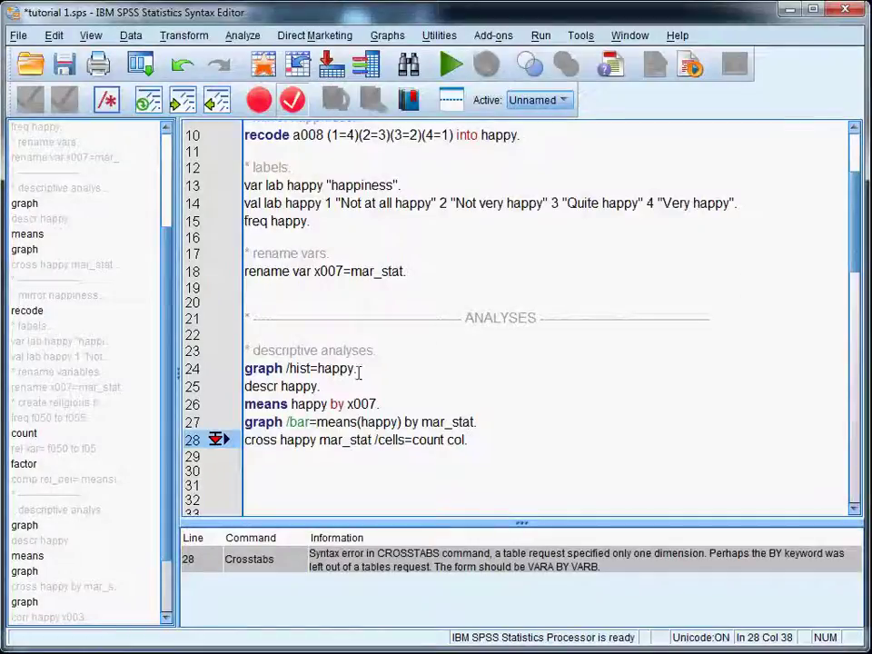
left_click(321, 444)
type("by")
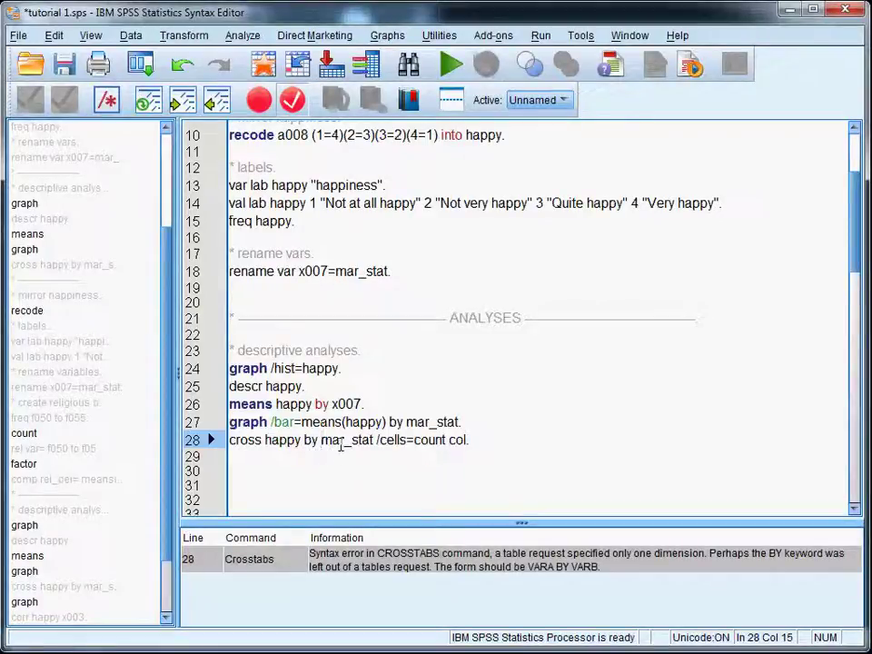
left_click(421, 440)
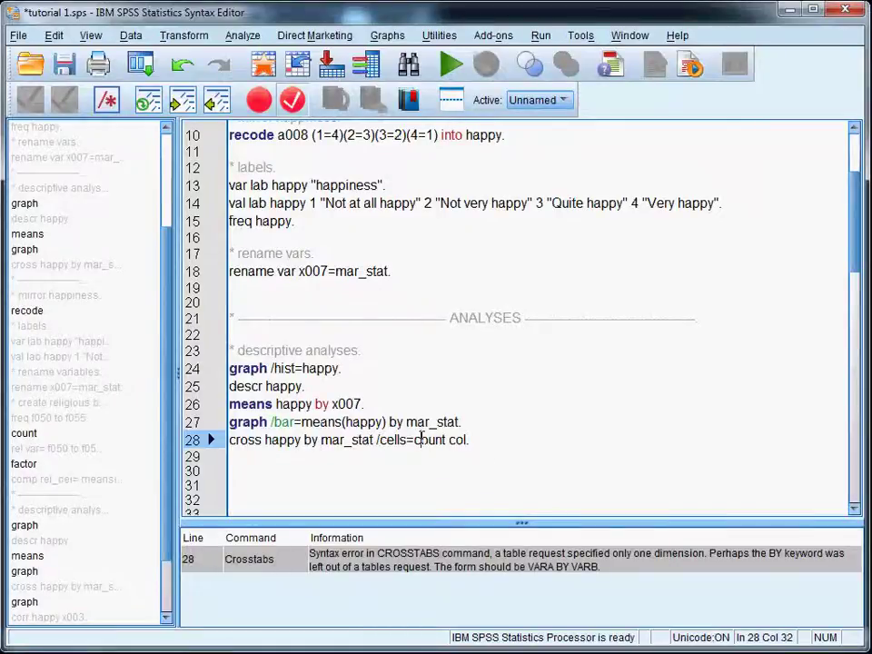
key("ctrl+r")
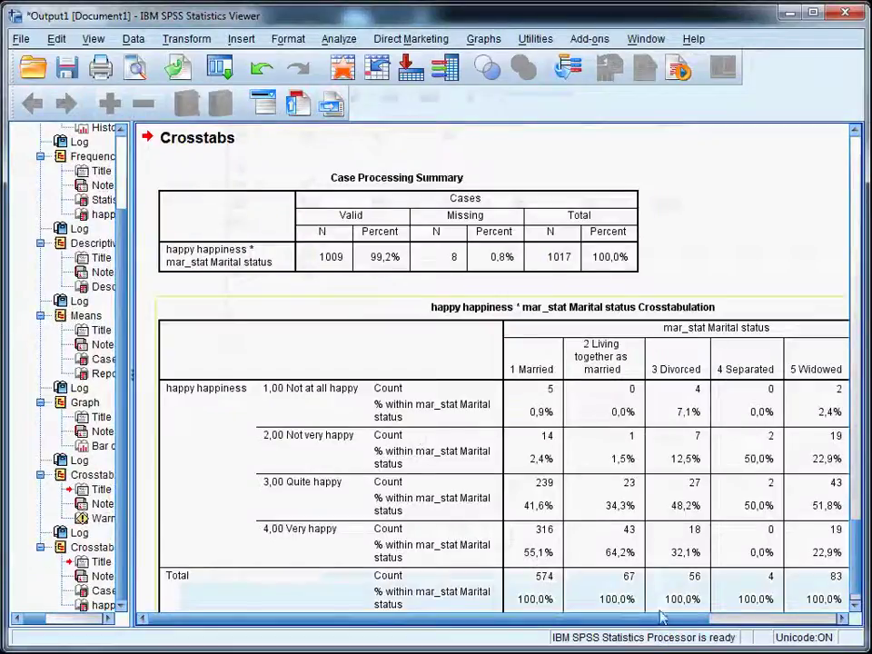
left_click_drag(672, 620, 763, 625)
scroll(775, 499, "down", 1)
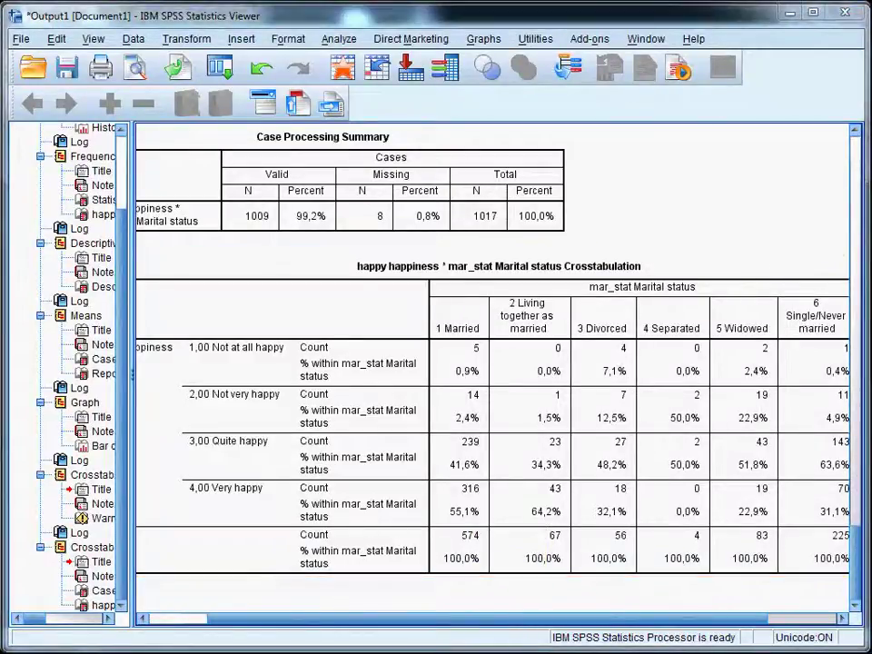
Add the command "graph /line=means(happy) by x003." below the cross command in the syntax and run it.
key("alt+Tab")
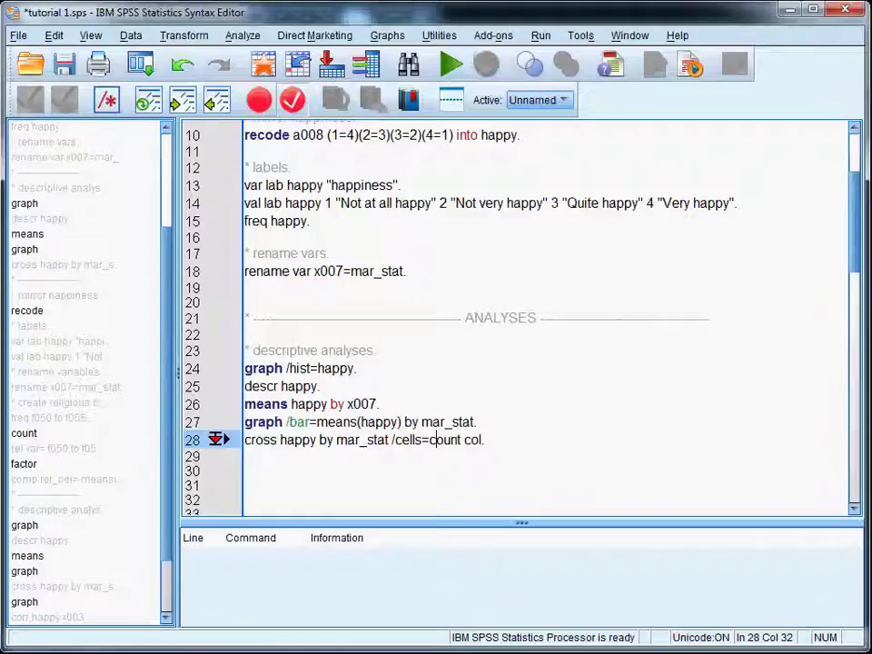
left_click(303, 457)
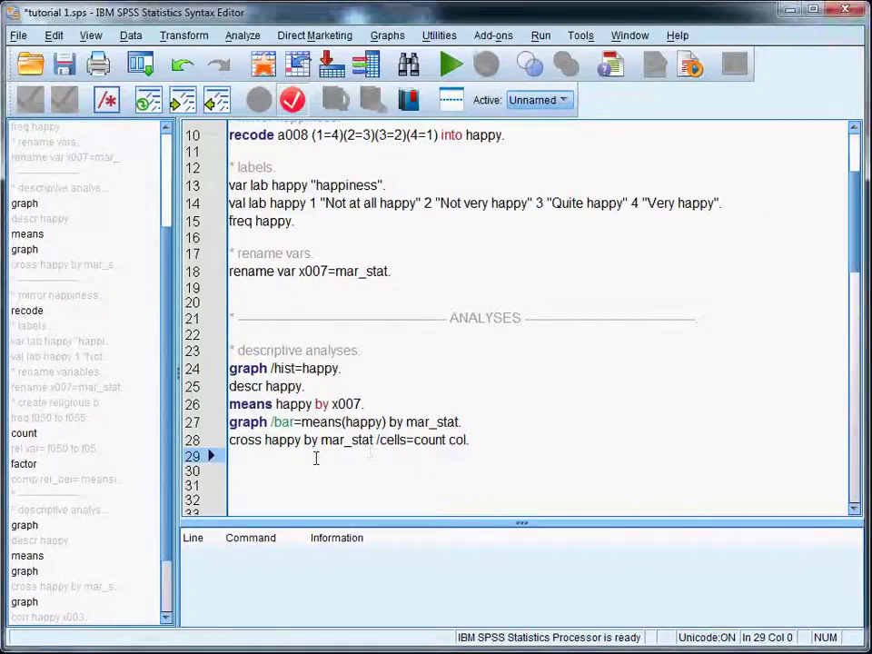
type("gr")
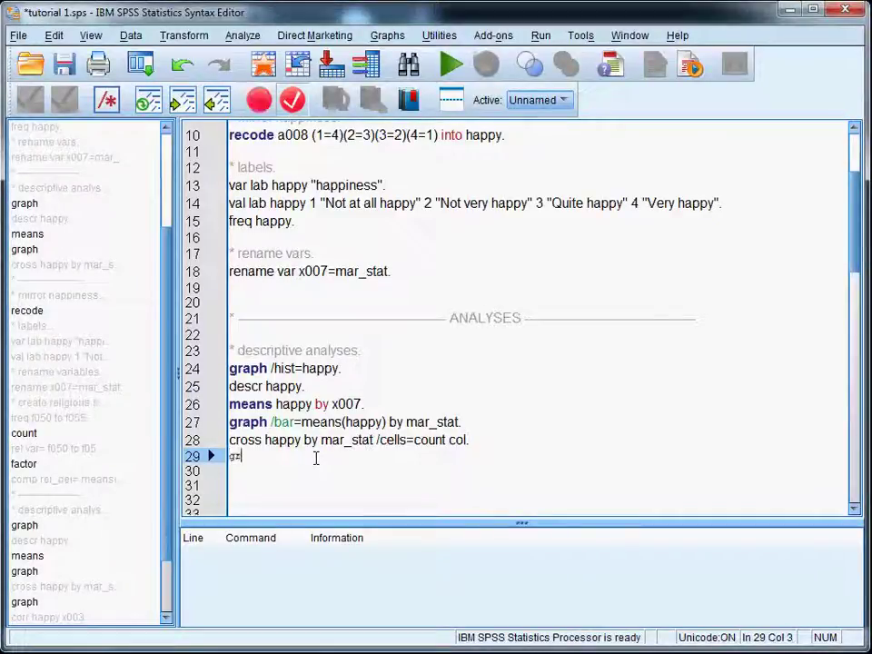
type("aph ")
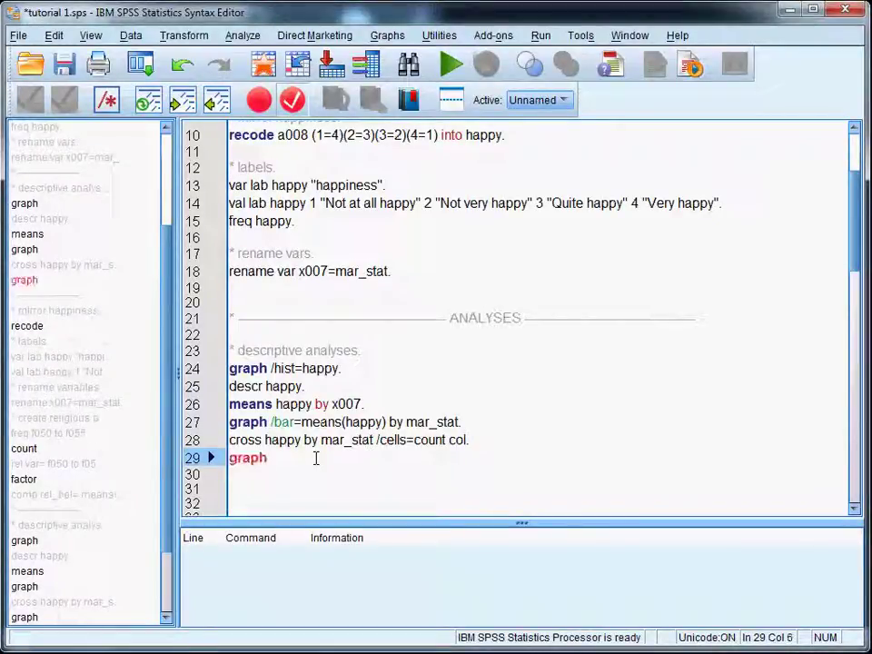
type("/line")
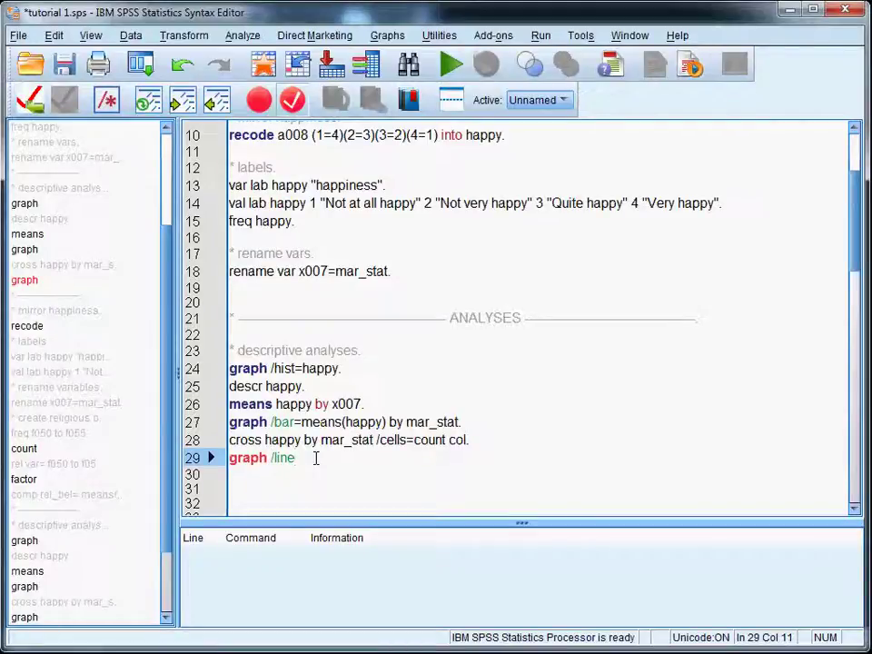
type("=means(happy)")
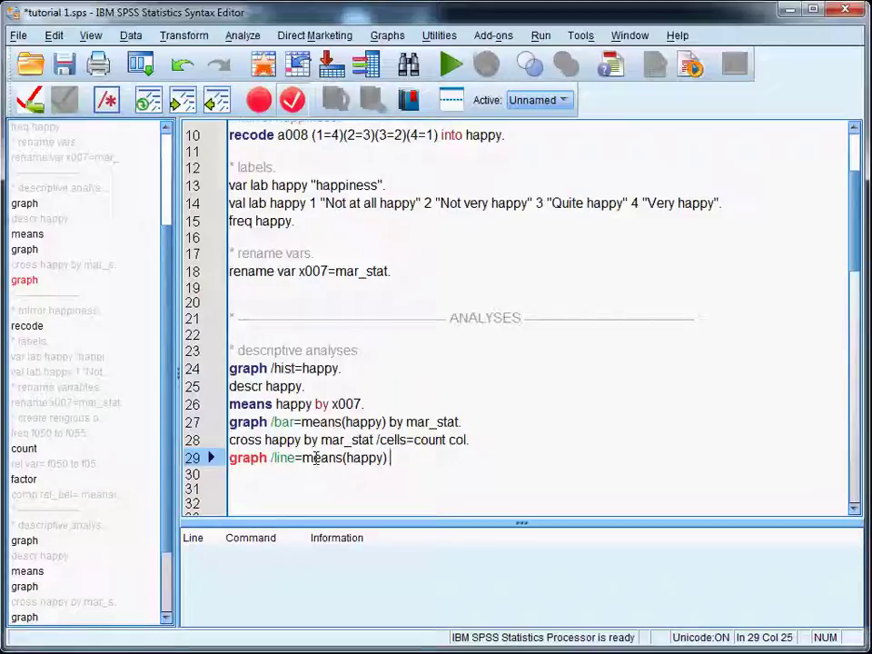
type(" by x003.")
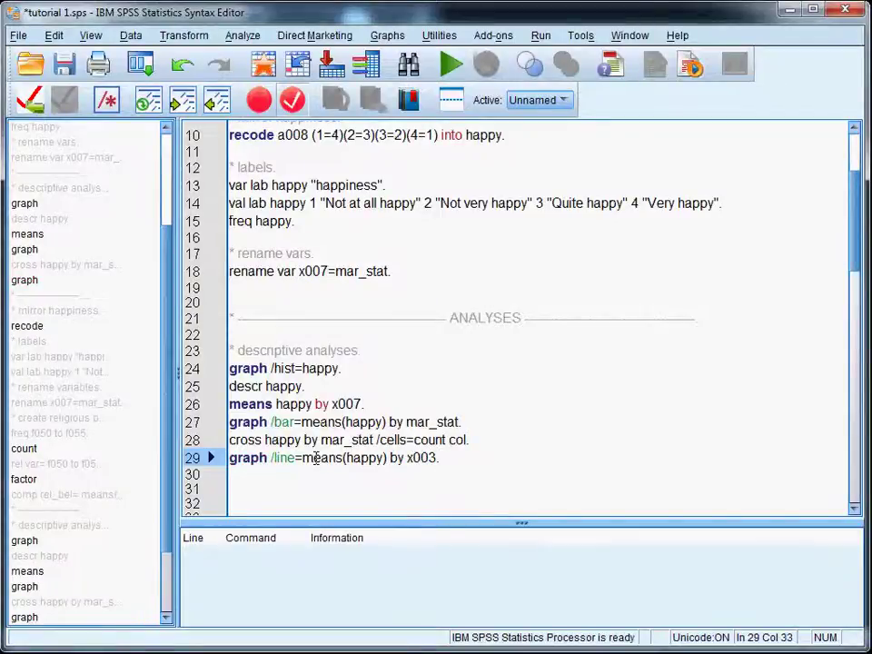
key("ctrl+r")
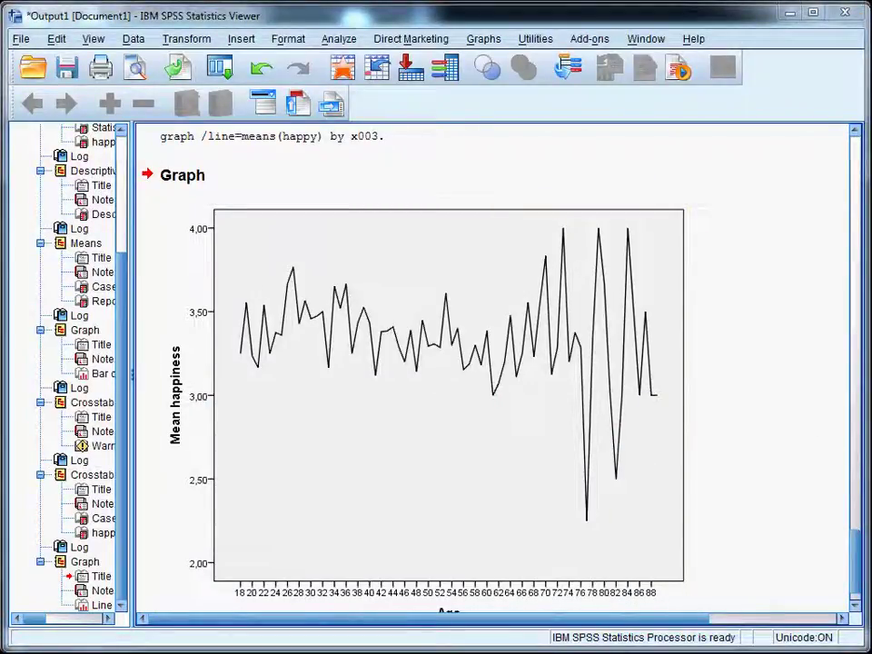
Add the command "freq x003." below the line graph command, run it, and look through the age frequency table.
key("alt+Tab")
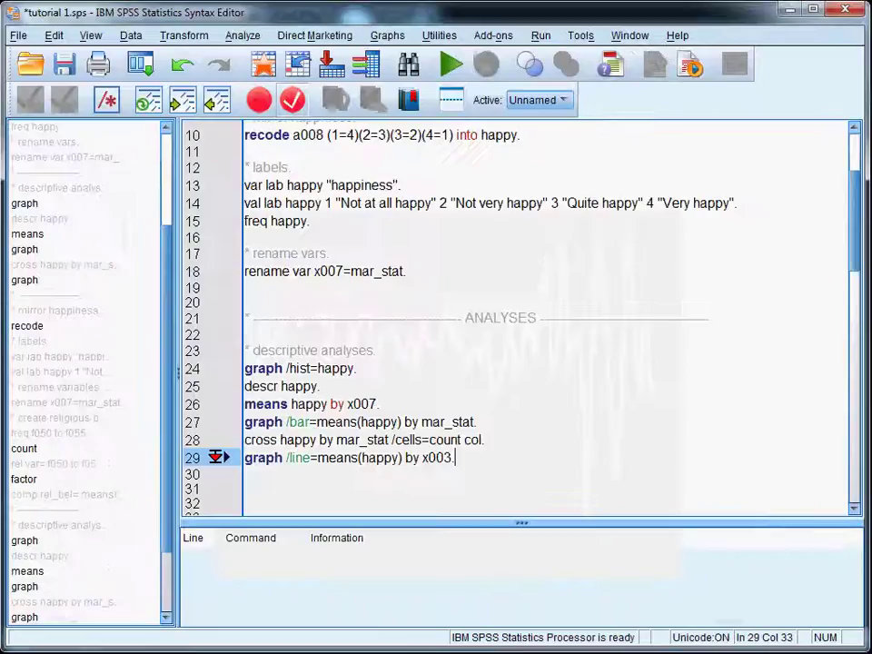
key("Return")
type("fr")
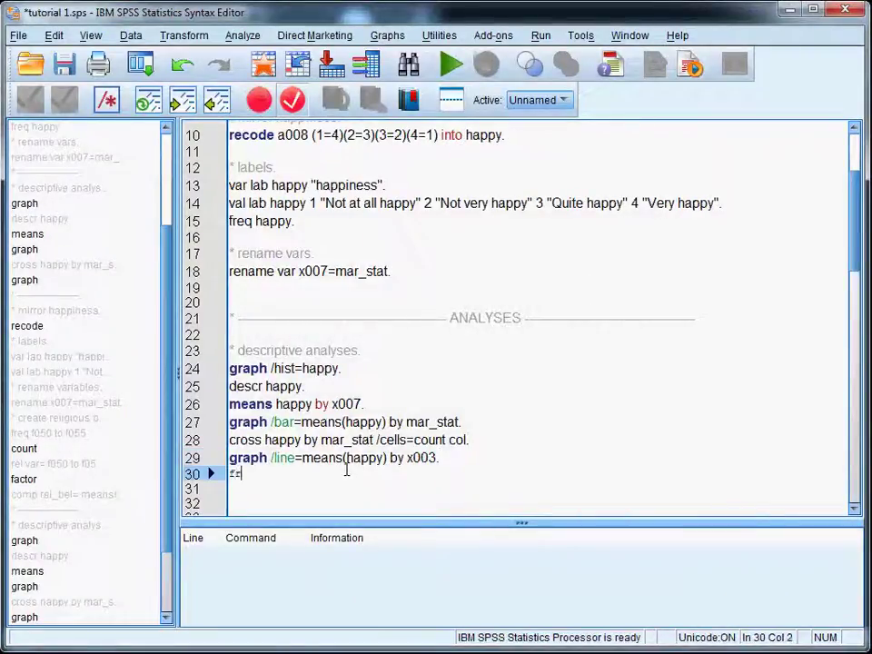
type("eq x003.")
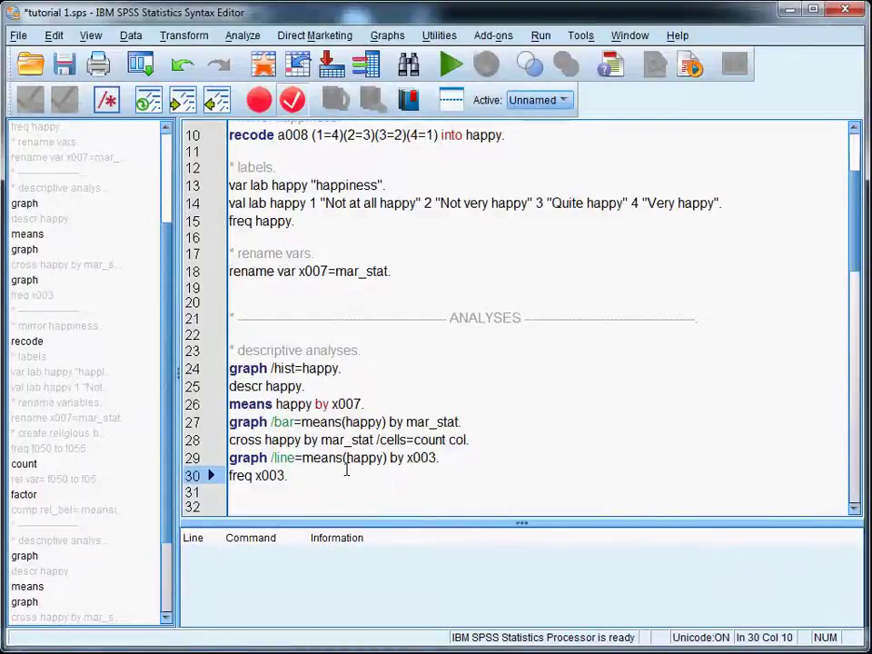
key("ctrl+r")
scroll(627, 339, "down", 15)
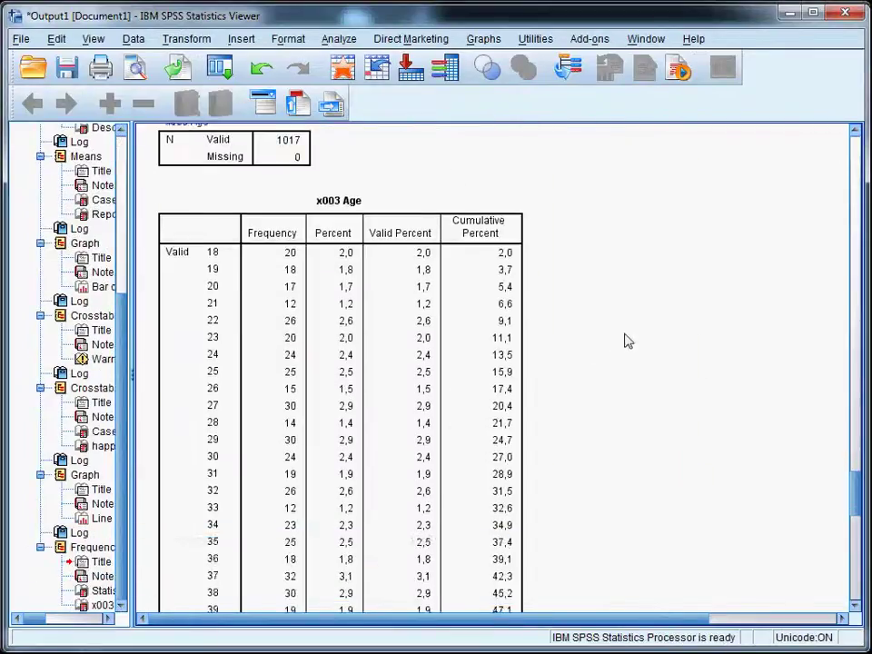
scroll(633, 338, "down", 3)
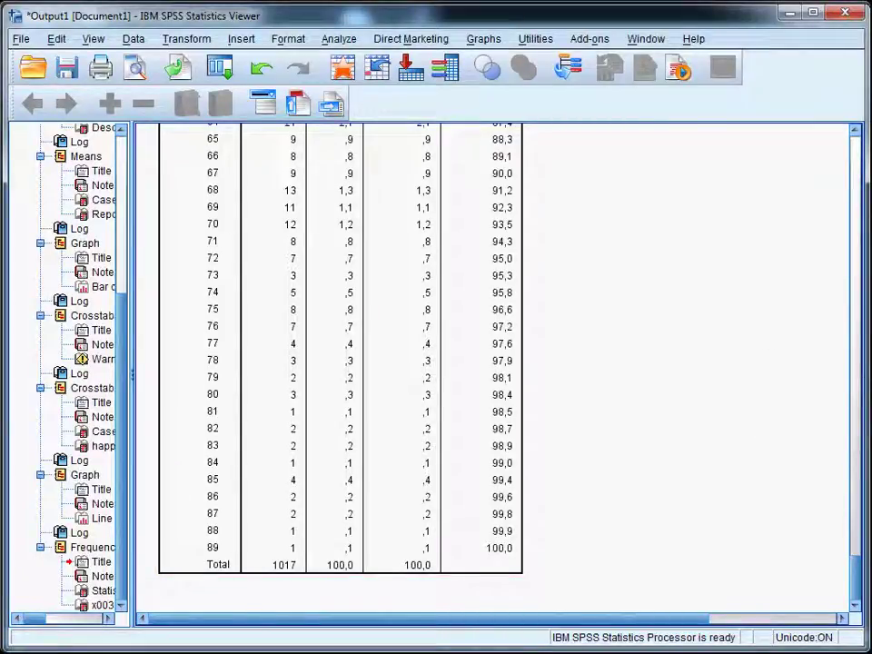
Add the command "corr happy x003." below the age frequency command, run it, and examine the correlation between happiness and age.
key("alt+Tab")
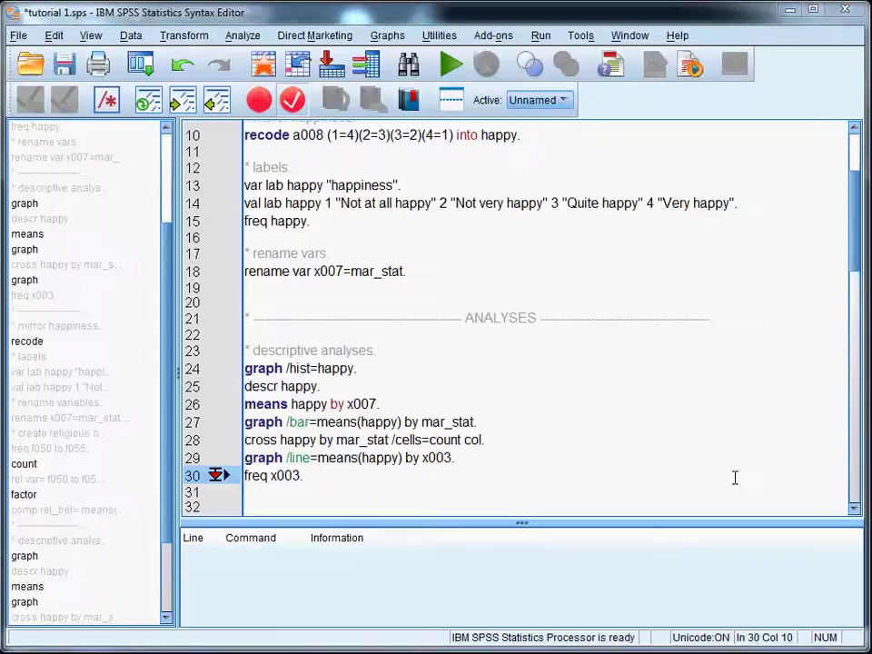
left_click(378, 476)
key("Down")
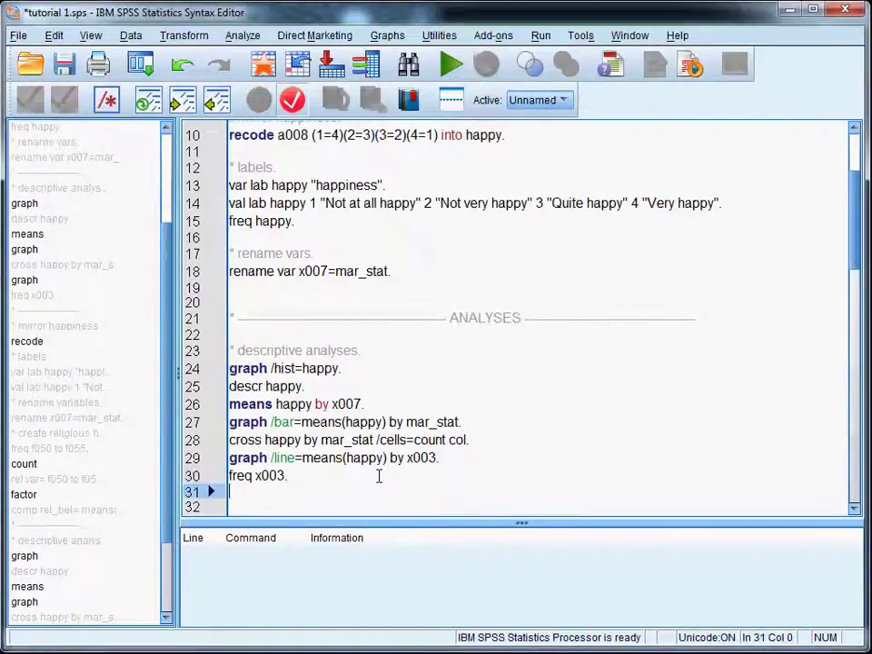
scroll(379, 476, "down", 2)
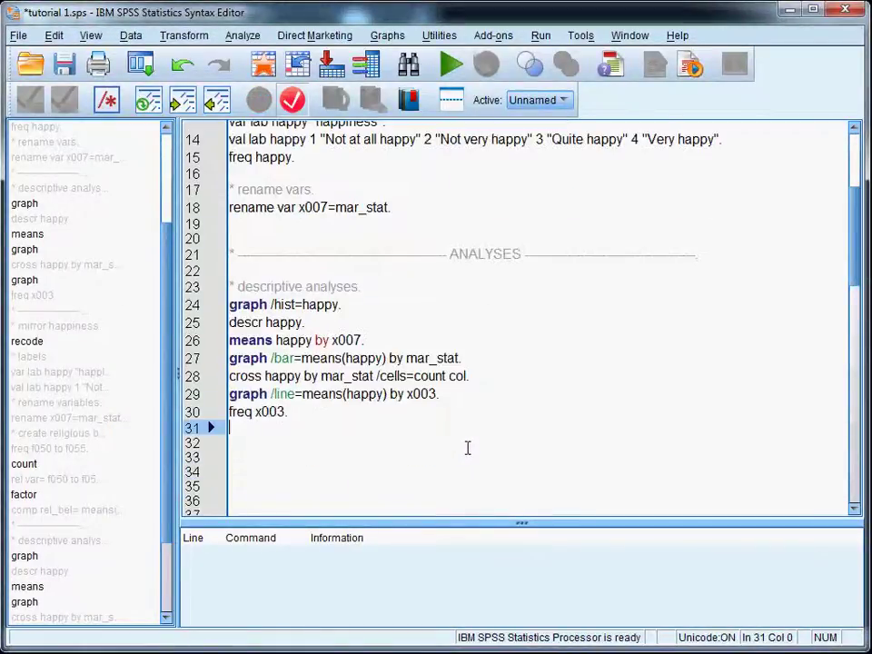
type("c")
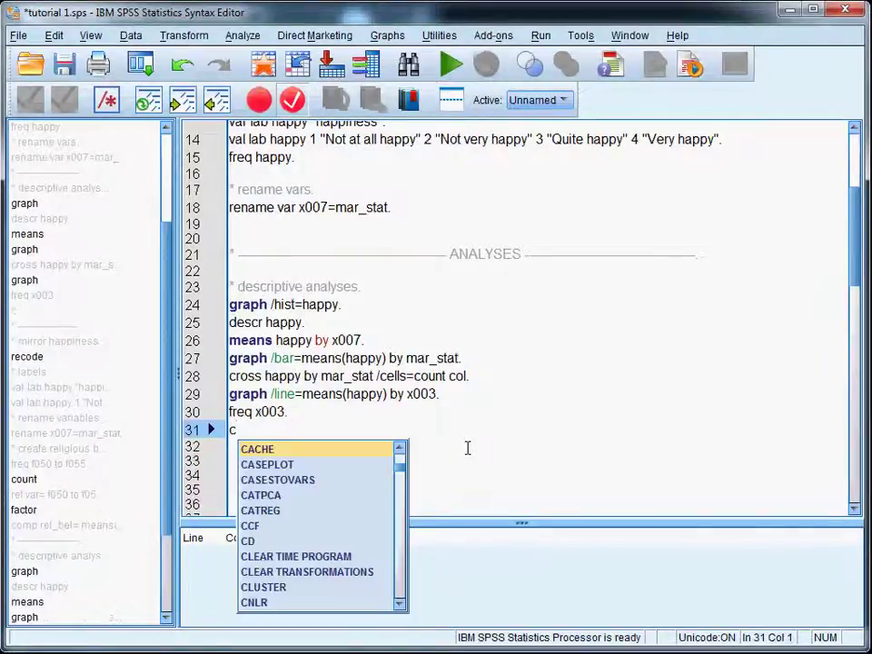
type("orr happy ")
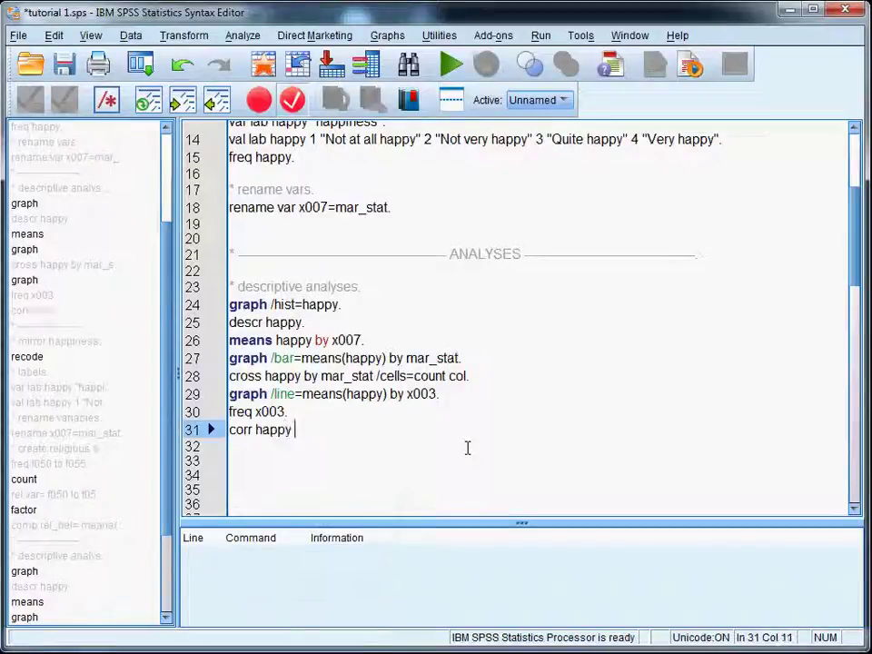
type("x003.")
key("ctrl+r")
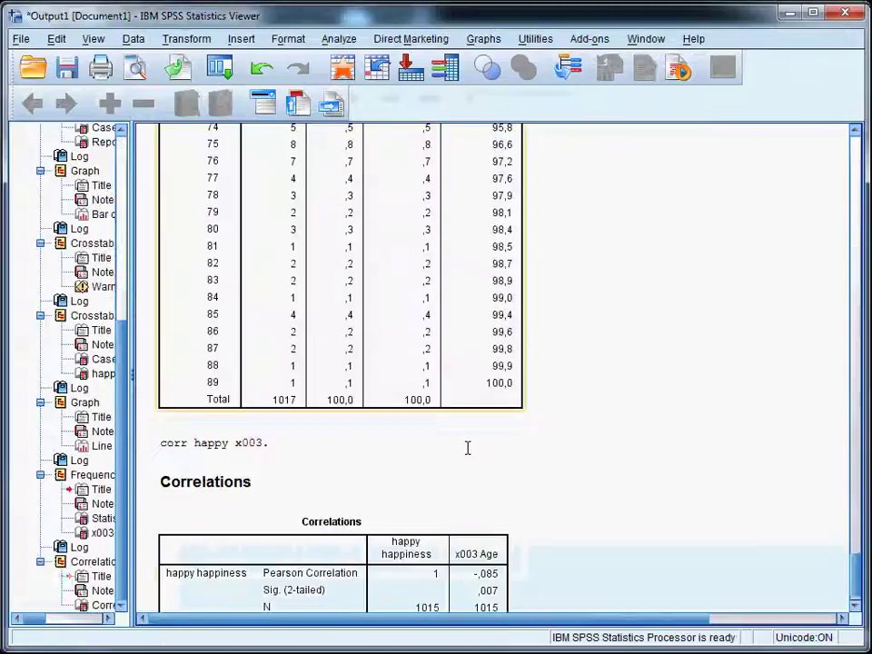
left_click(491, 501)
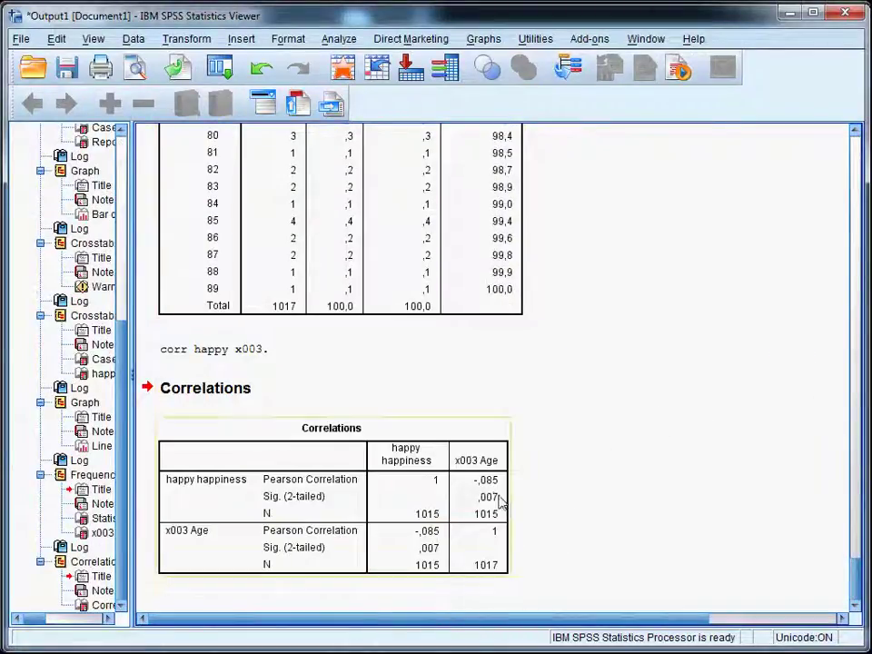
left_click(670, 456)
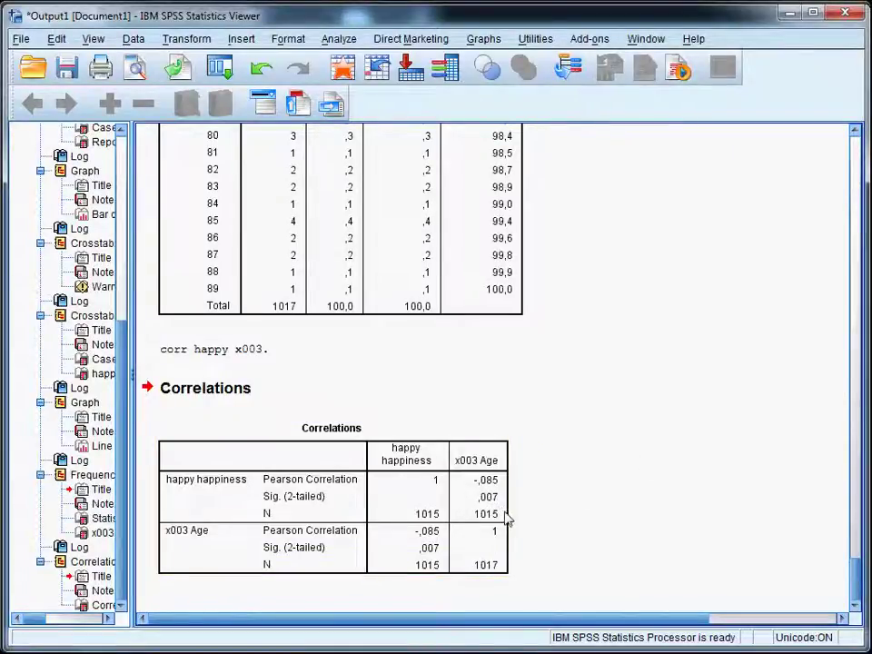
Examine the correlation between happiness and age, and compare it with the line graph of mean happiness by age.
left_click(483, 489)
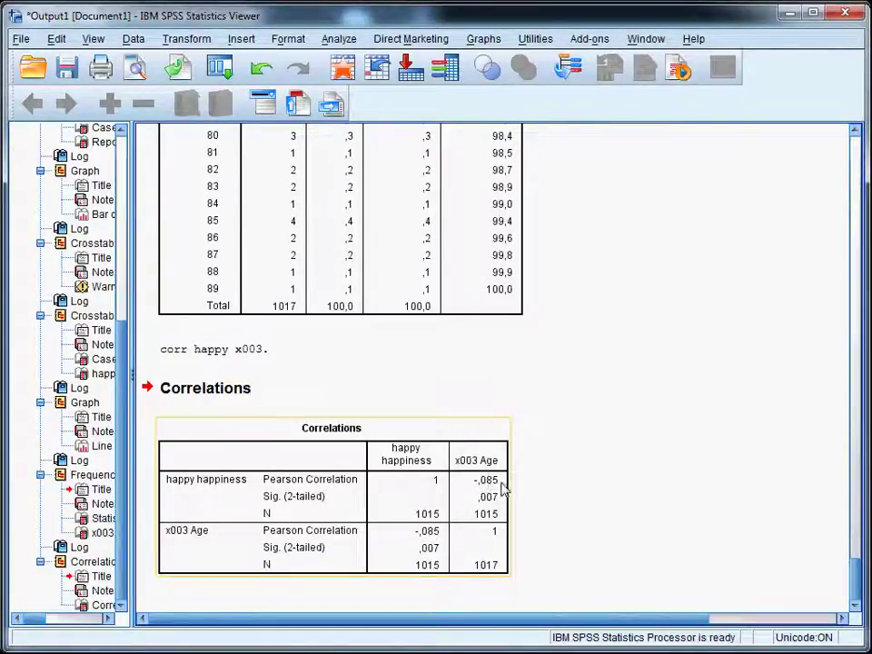
left_click(639, 400)
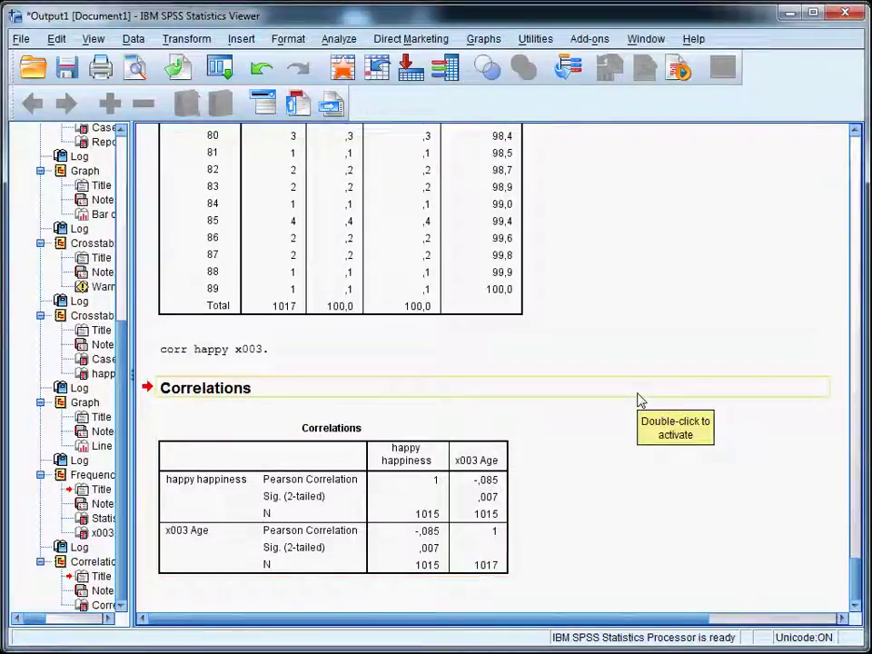
left_click(489, 505)
left_click(664, 340)
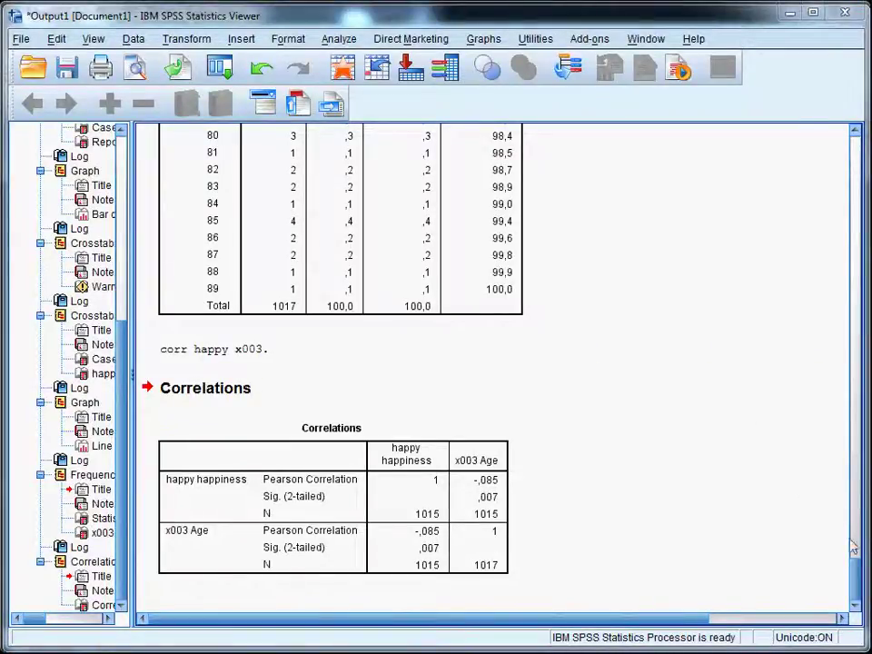
left_click_drag(859, 574, 857, 409)
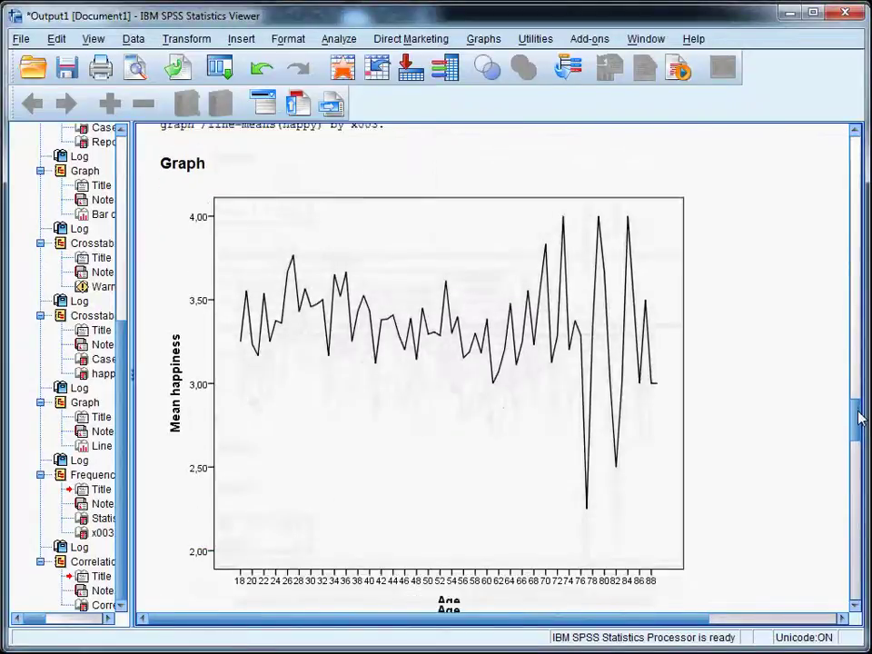
left_click(263, 327)
left_click(786, 565)
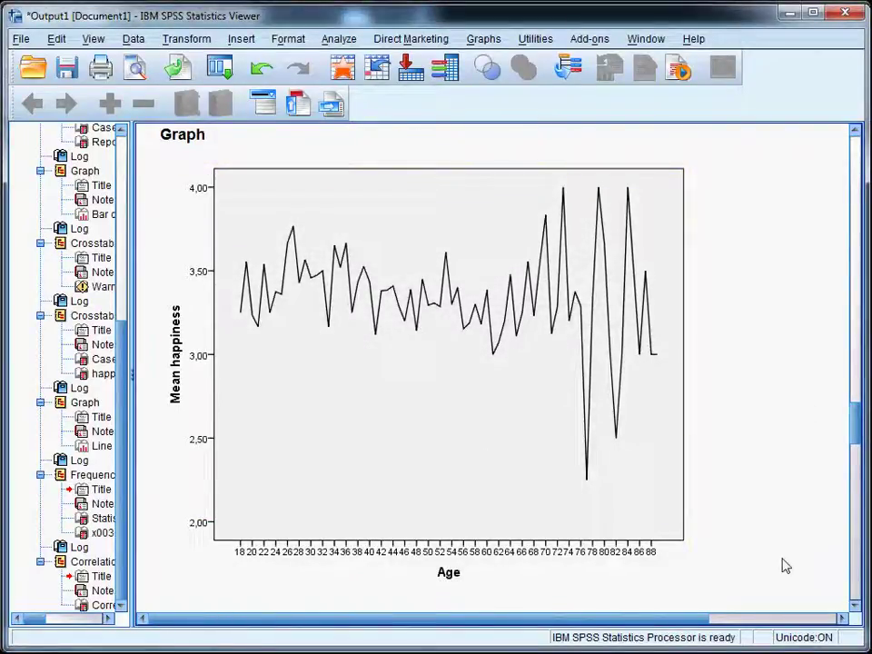
left_click(642, 305)
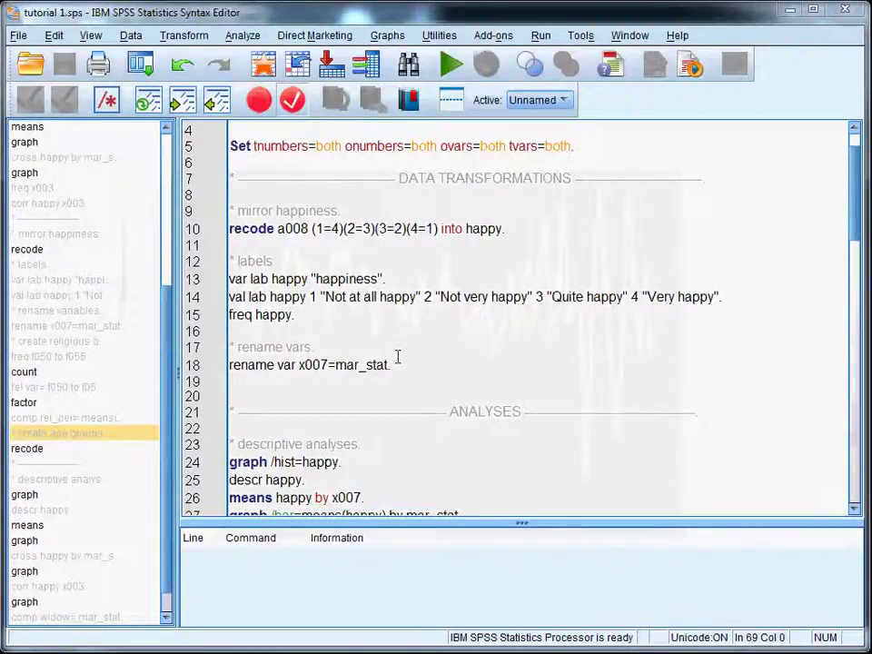
Below the rename command, add the comment "* create age groups." and recode x003 into age_gr (thru ranges 18-27=1, 28-37=2, 38-47=3, 48-57=4, 58-67=5, 68-77=6, 78-hi=7).
left_click(431, 365)
key("Return")
key("Return")
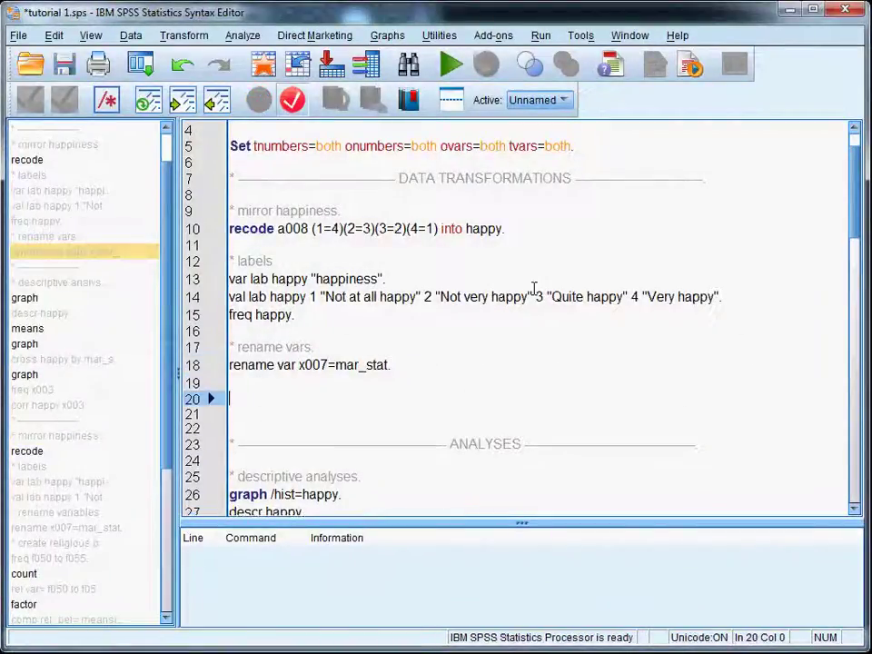
key("Return")
key("Up")
type("* create age groups. recode x003 (18 thru 27=1)(28 thru 37=2)(38 thru 47=3)(48 thru 57=4)(58 thru 67=5)(68 thru 77=6)    (78 thru hi=7) into age_gr.")
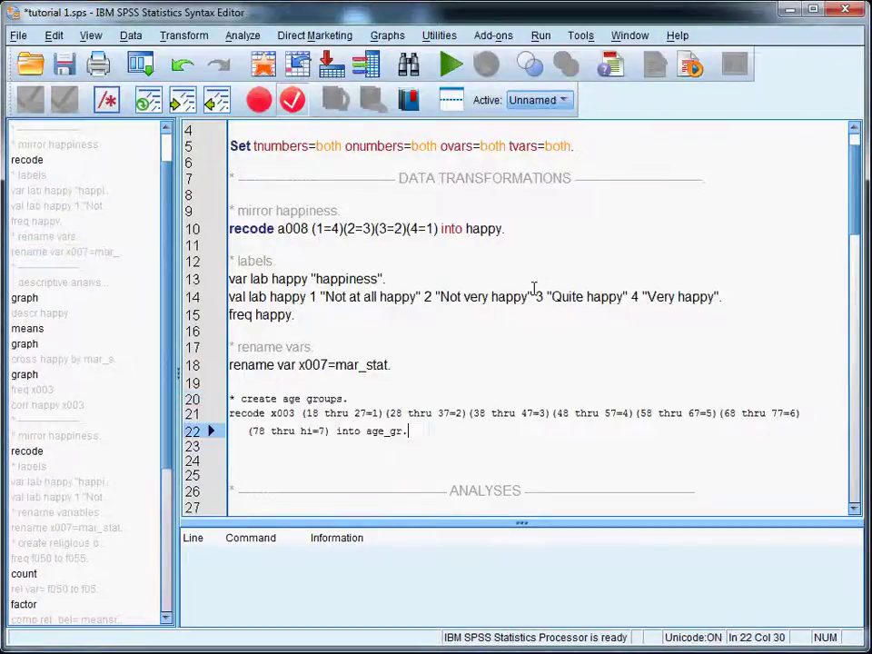
Review the into, thru and hi keywords in the age group recode command and run the whole command.
scroll(427, 367, "down", 1)
scroll(440, 360, "down", 1)
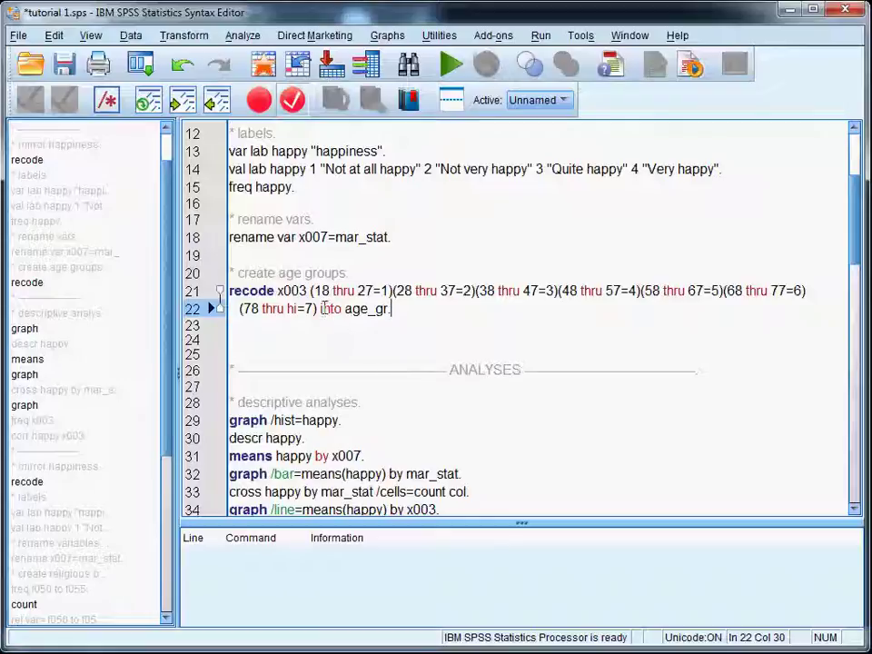
left_click_drag(319, 309, 344, 309)
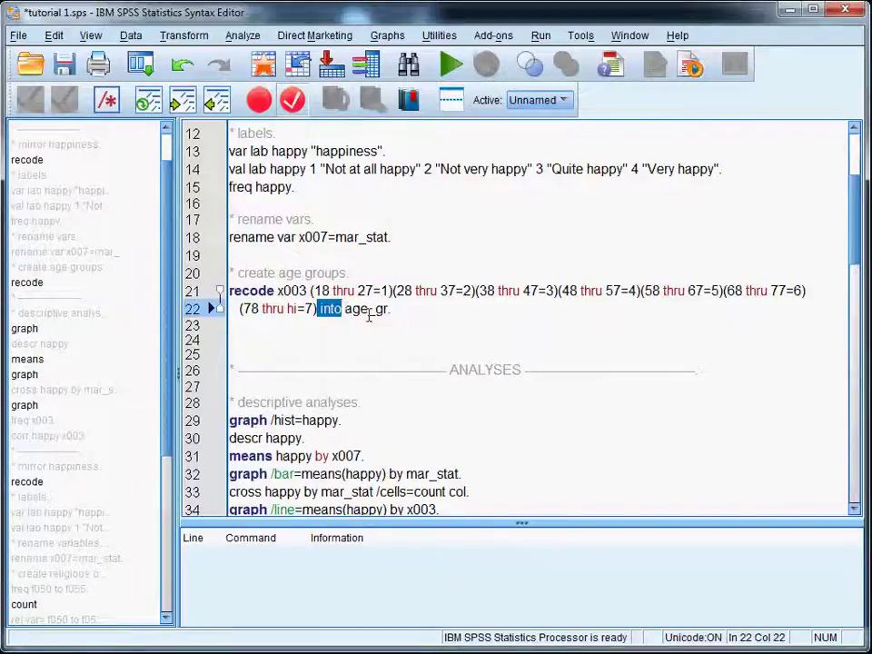
left_click(334, 327)
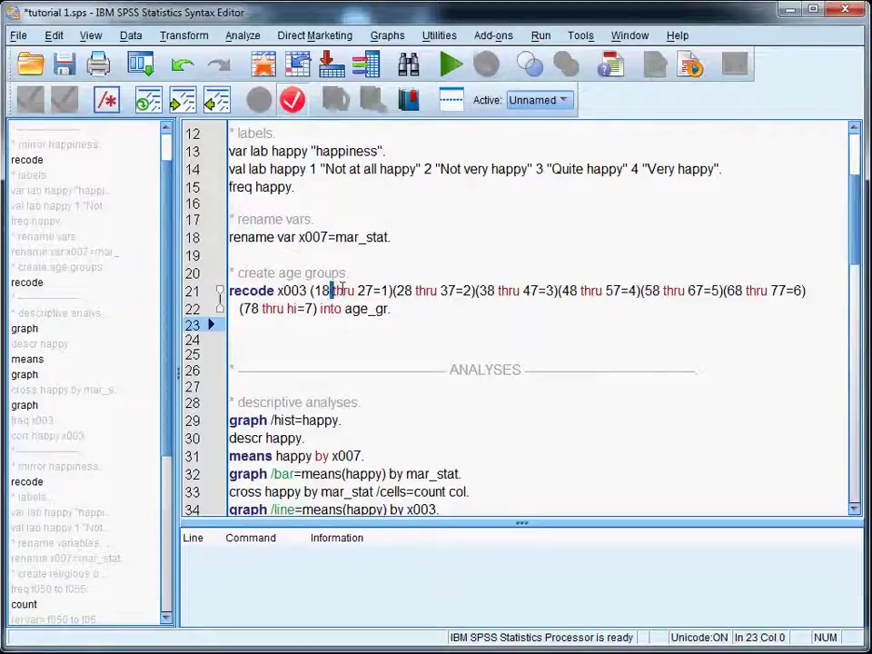
left_click_drag(331, 290, 358, 290)
left_click(363, 338)
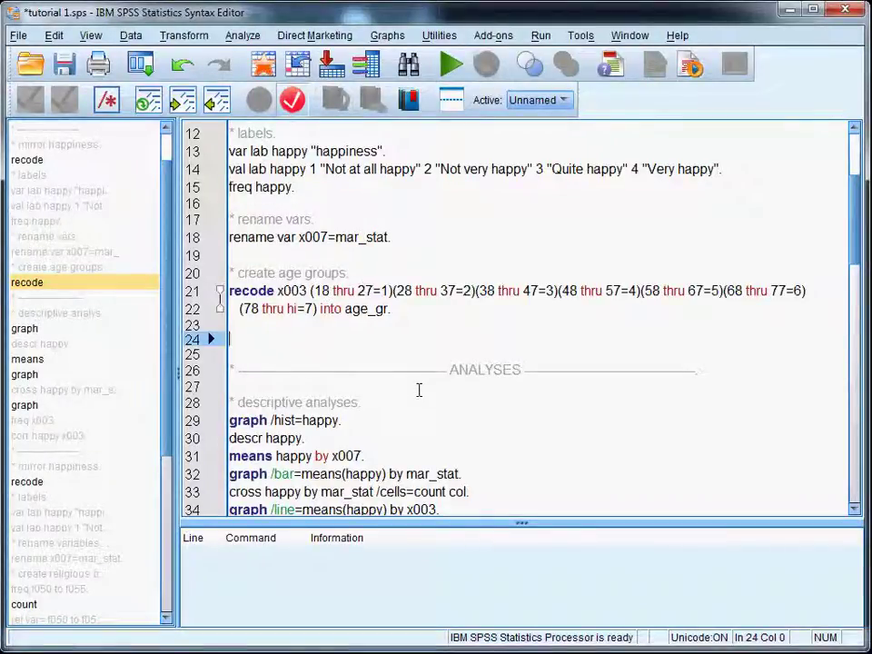
double_click(291, 309)
left_click(296, 327)
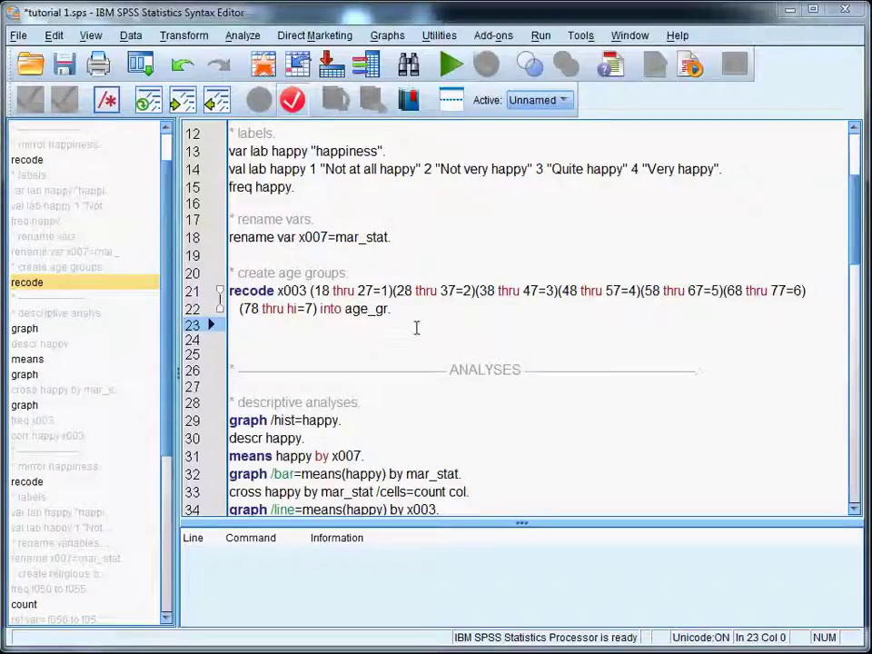
left_click_drag(421, 310, 227, 291)
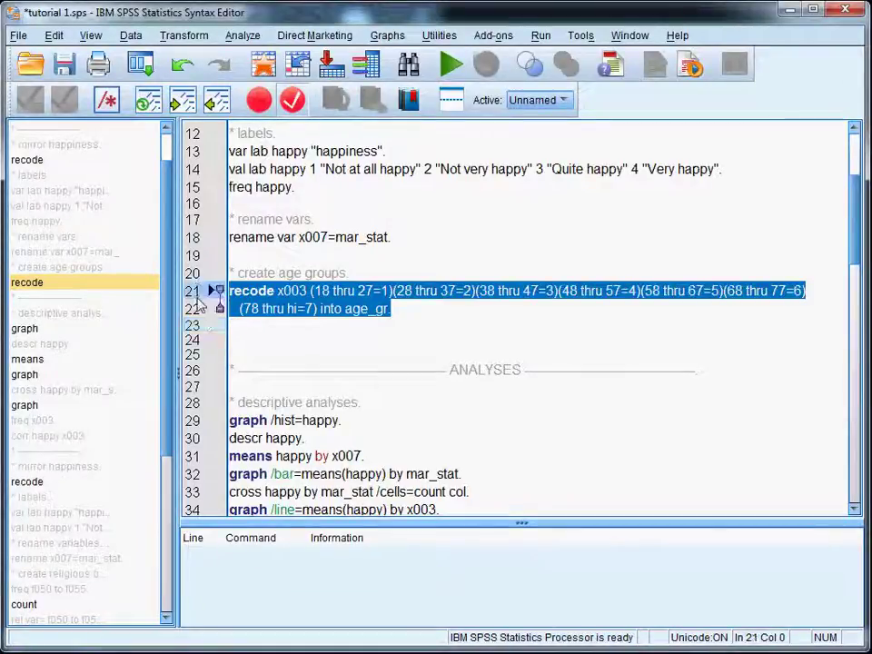
key("ctrl+r")
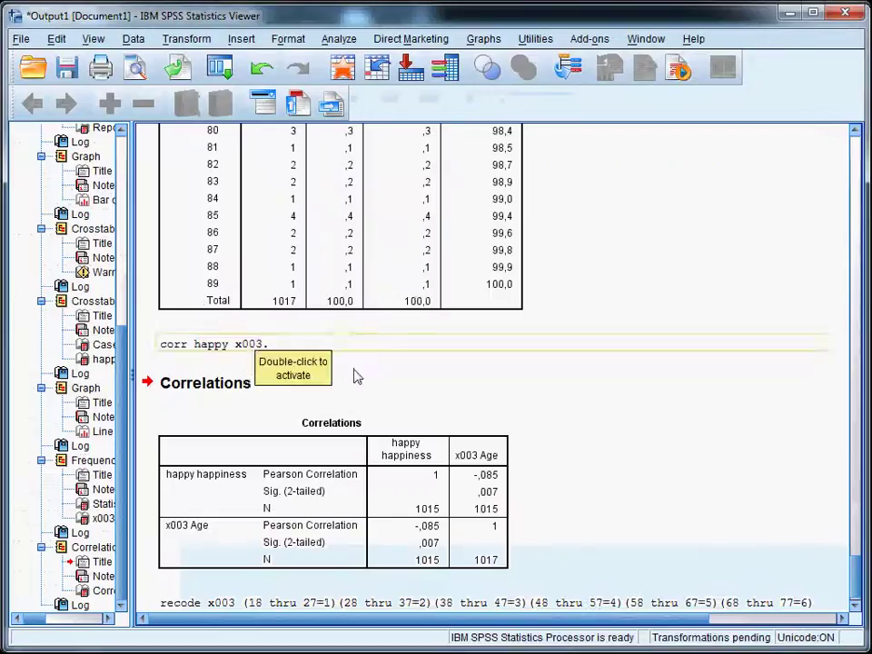
Add the command "freq x003 age_gr." below the age group recode, run it, and look through both frequency tables.
key("alt+Tab")
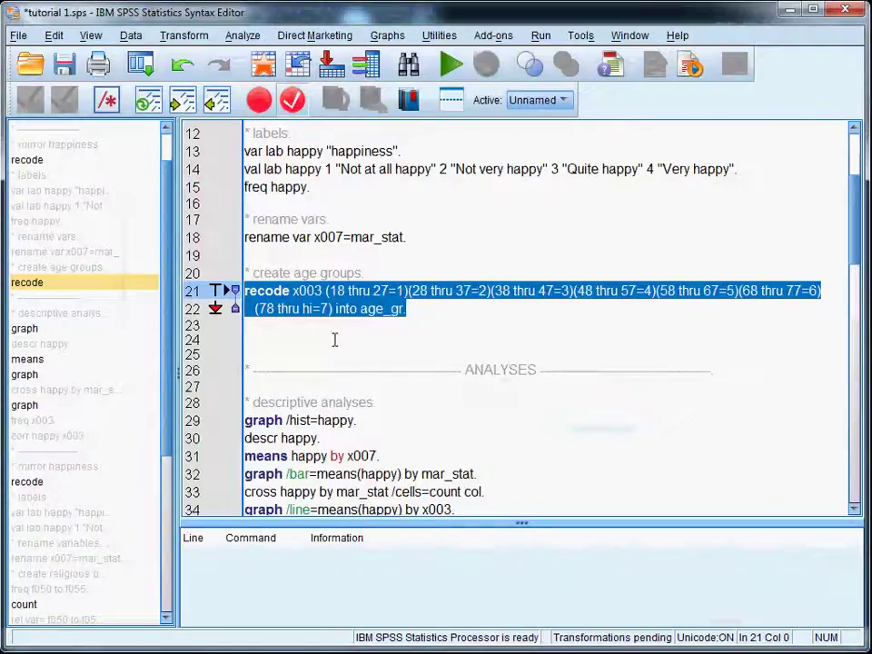
left_click(329, 339)
key("Up")
type("fr")
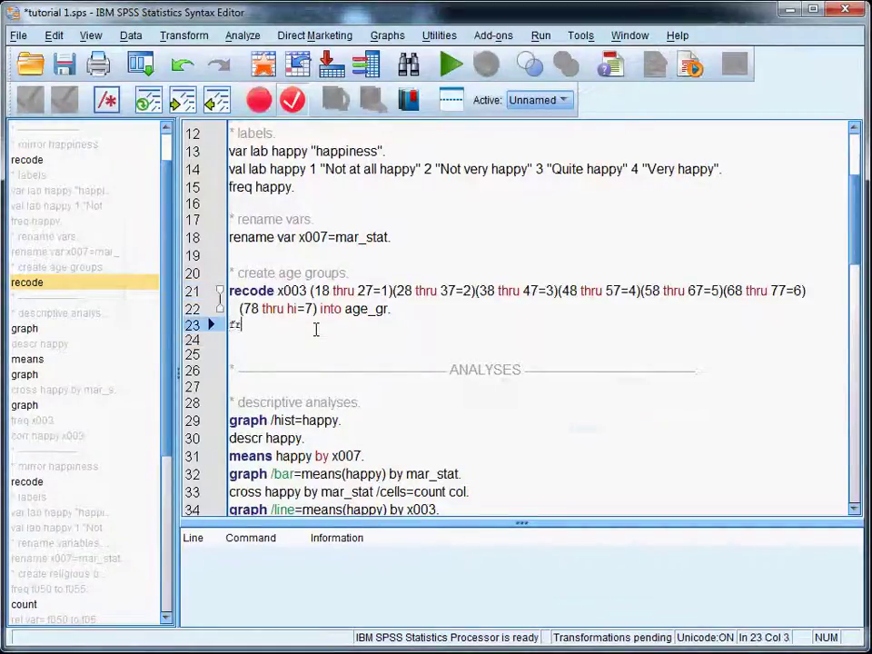
type("eq x0")
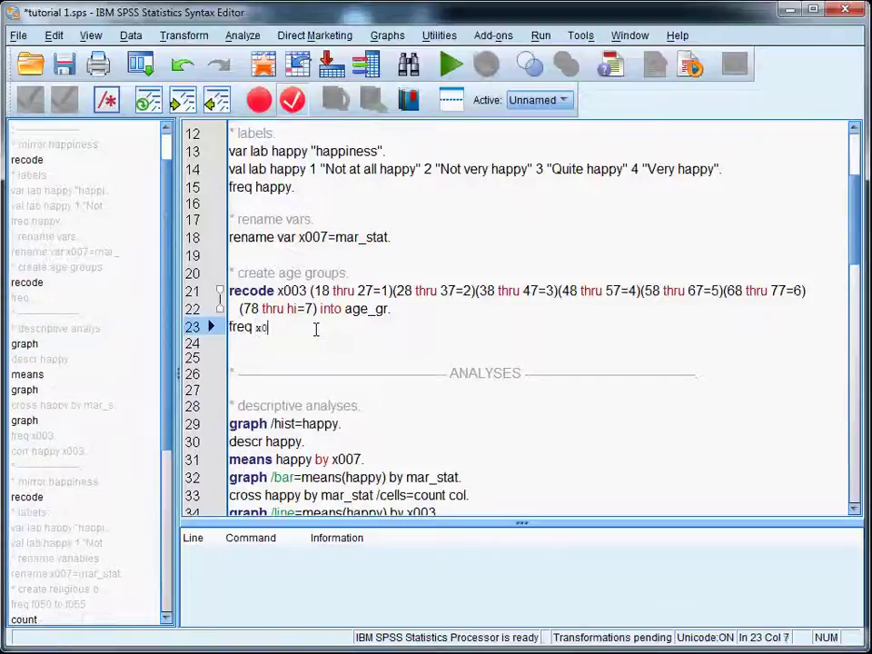
type("03 age ")
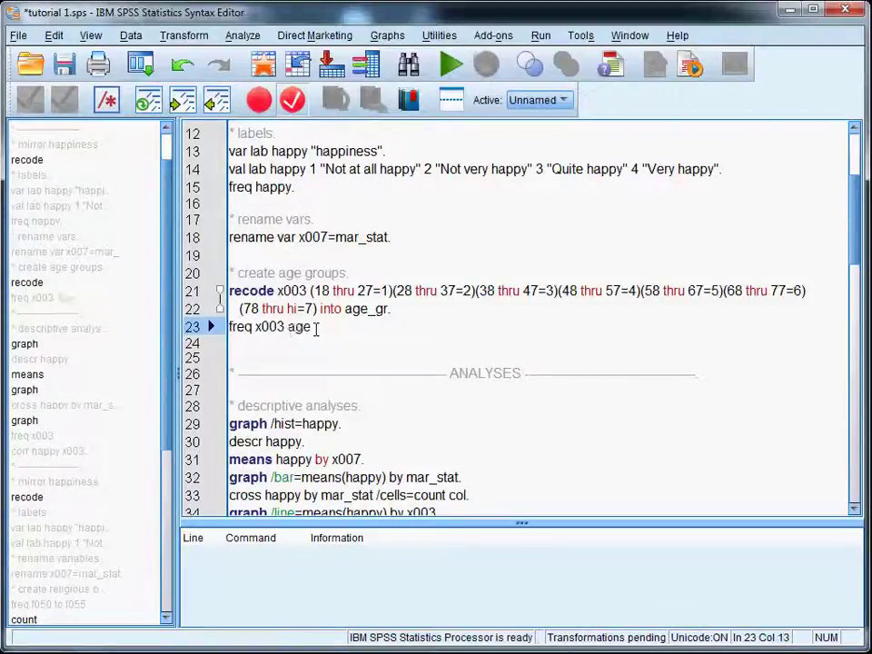
type("gr.")
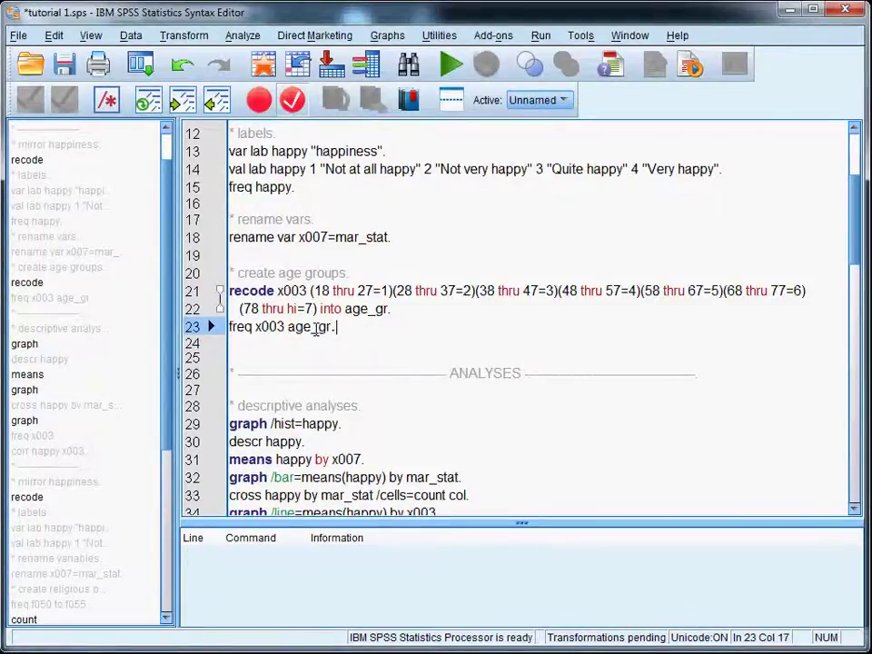
key("ctrl+r")
scroll(636, 315, "down", 6)
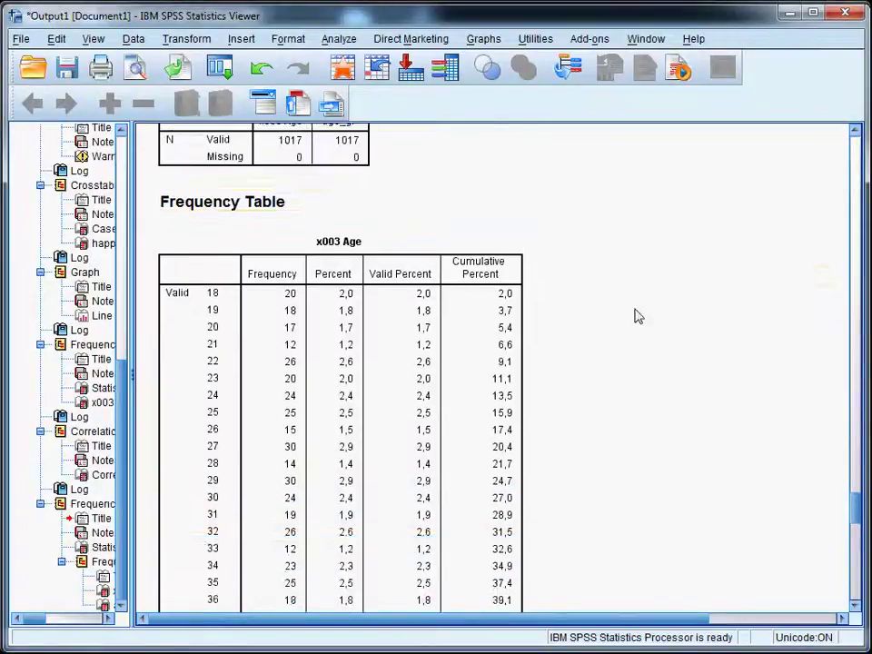
scroll(663, 352, "up", 6)
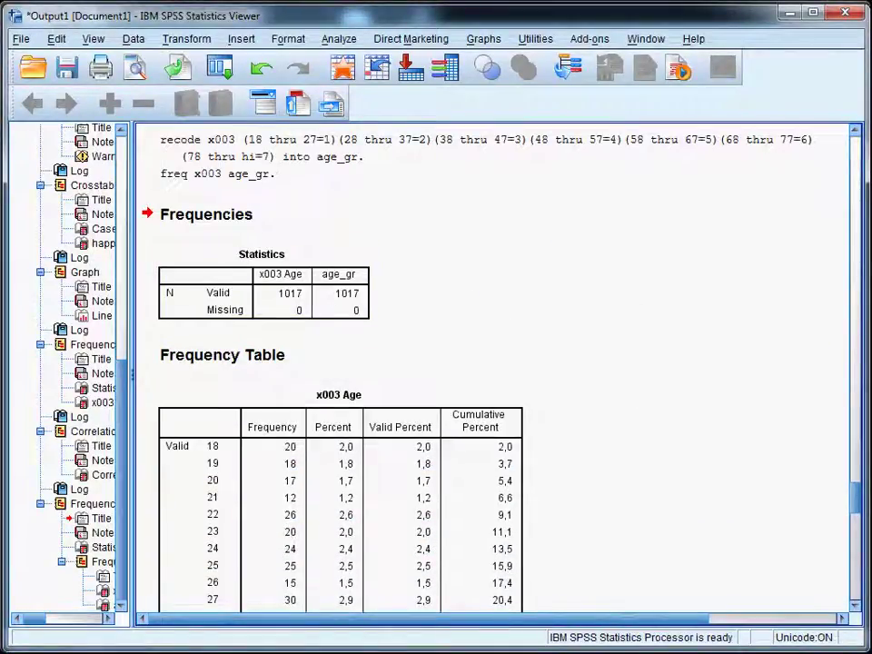
left_click_drag(859, 495, 862, 590)
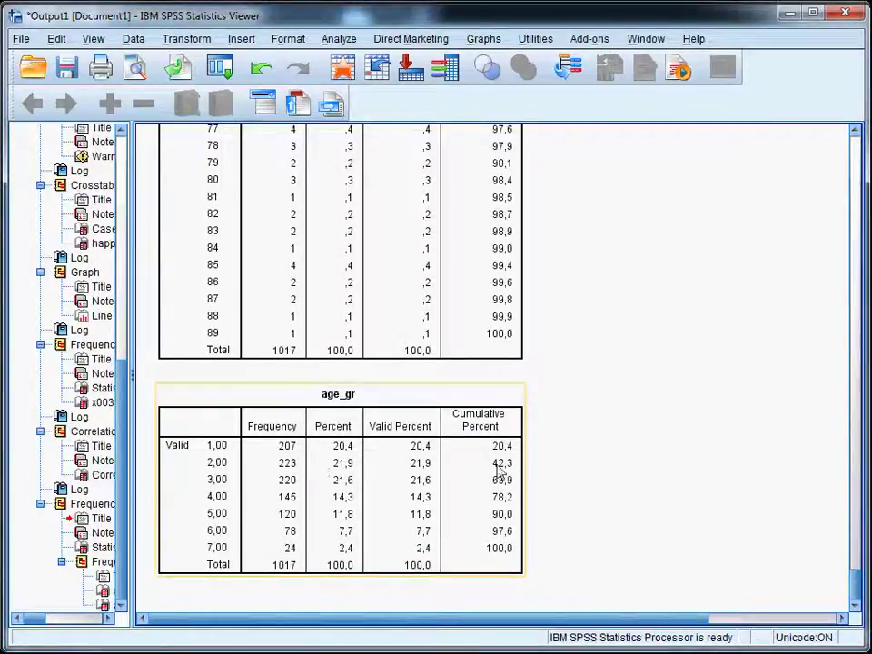
mouse_move(856, 588)
left_mouse_down()
mouse_move(848, 510)
mouse_move(854, 589)
left_mouse_up()
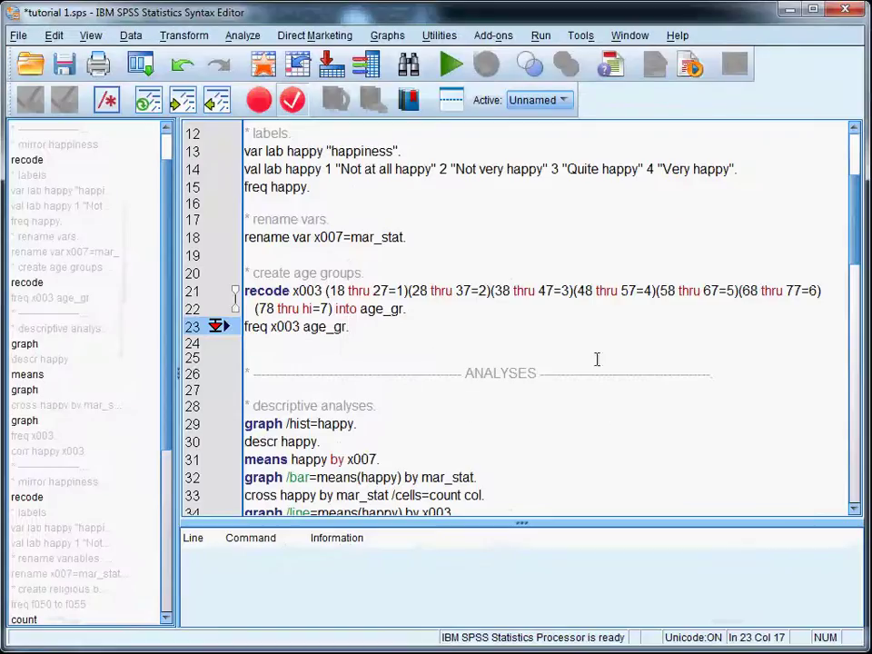
Insert a blank line between the cross command and the line graph command in the descriptive analyses section.
scroll(596, 358, "down", 3)
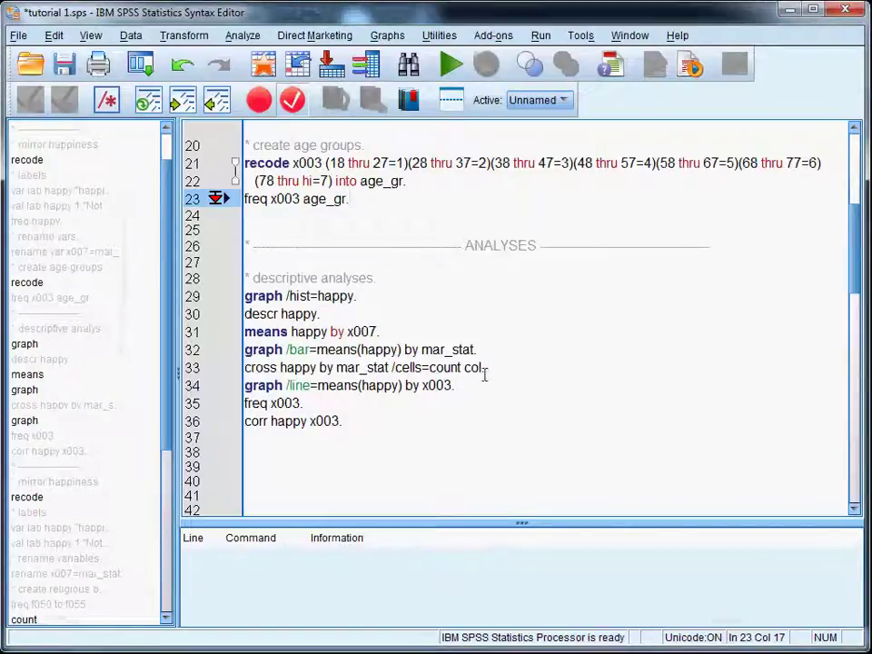
left_click(425, 385)
left_click(481, 367)
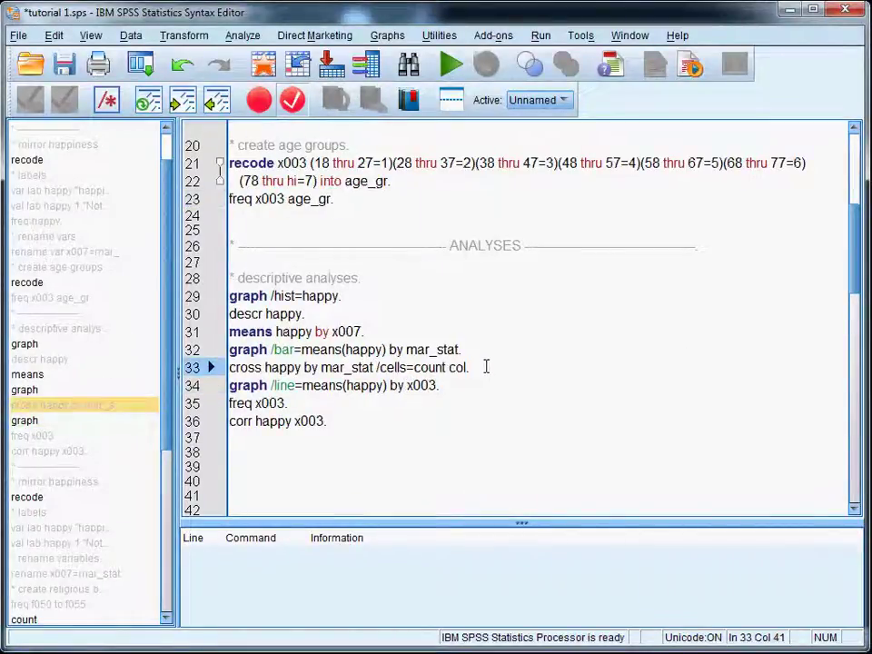
key("Return")
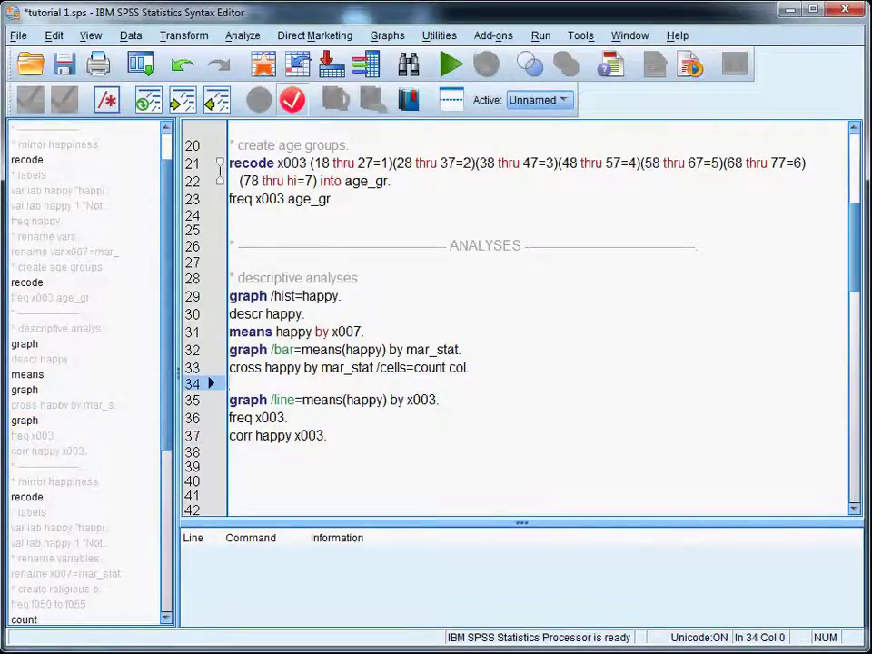
Replace x003 with age_gr in the line graph command, run it, and examine the chart of mean happiness by age group.
left_click_drag(407, 400, 438, 401)
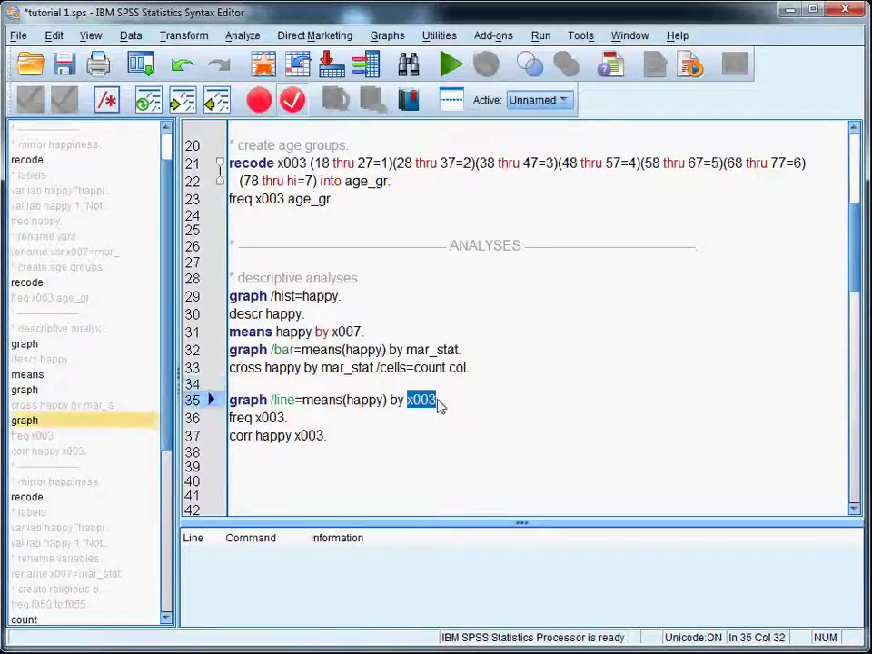
type("age_gr")
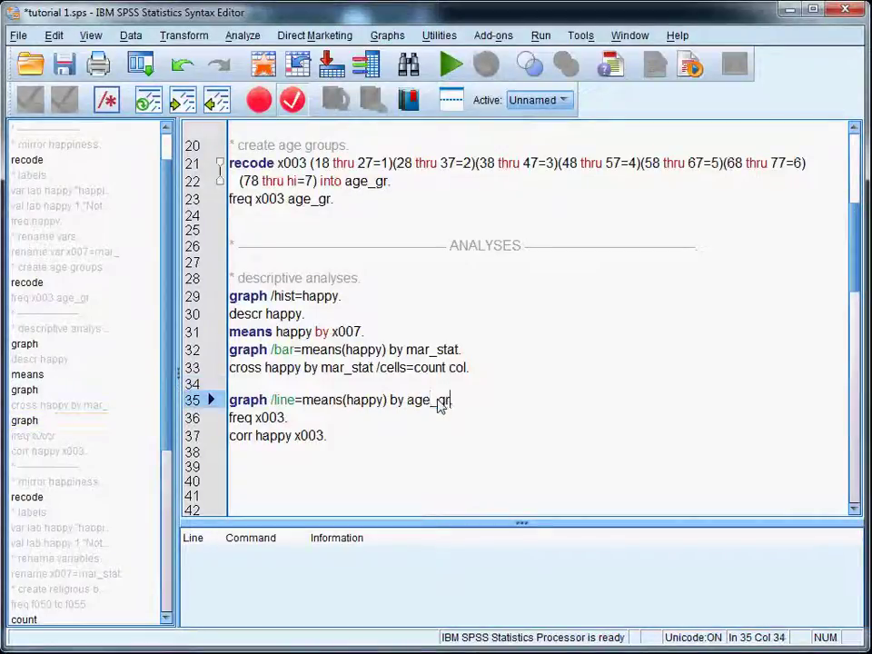
key("ctrl+r")
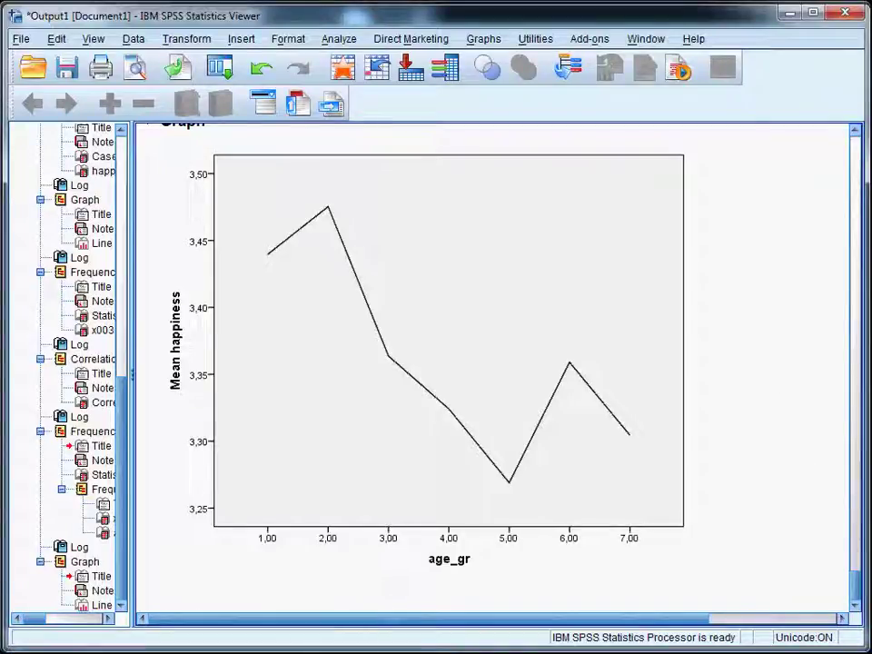
left_click(652, 316)
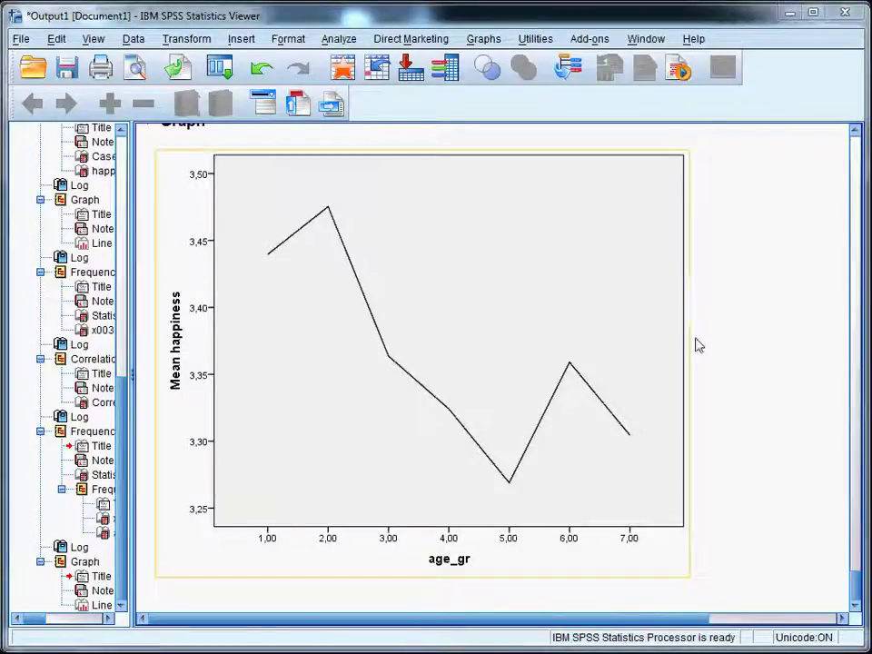
left_click(781, 453)
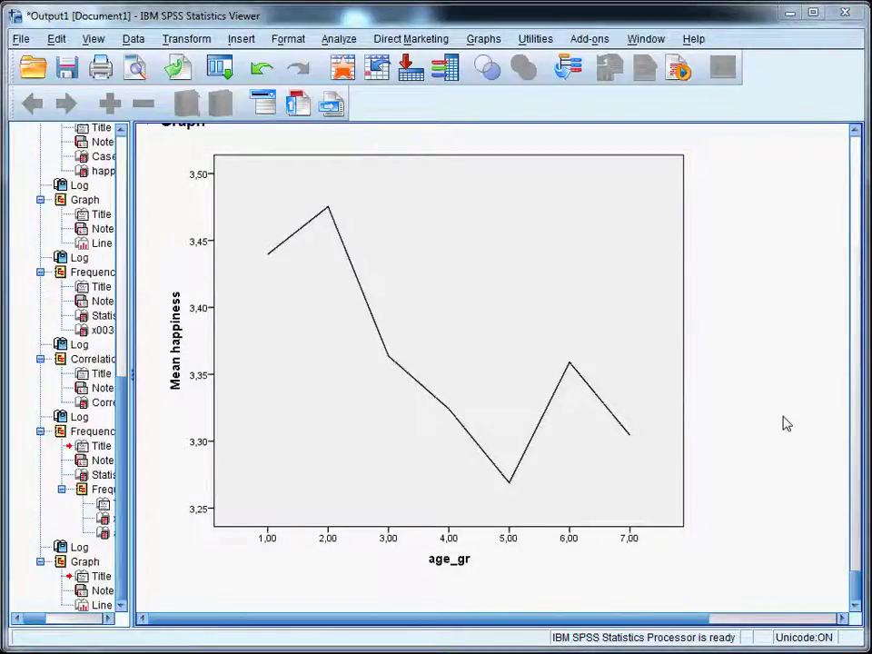
left_click(335, 373)
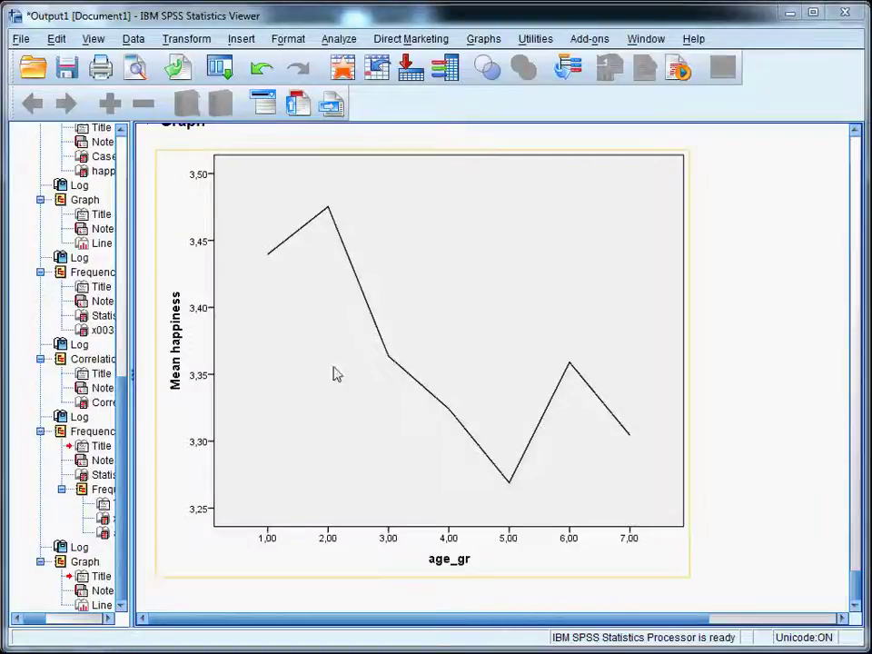
left_click(756, 383)
left_click(569, 396)
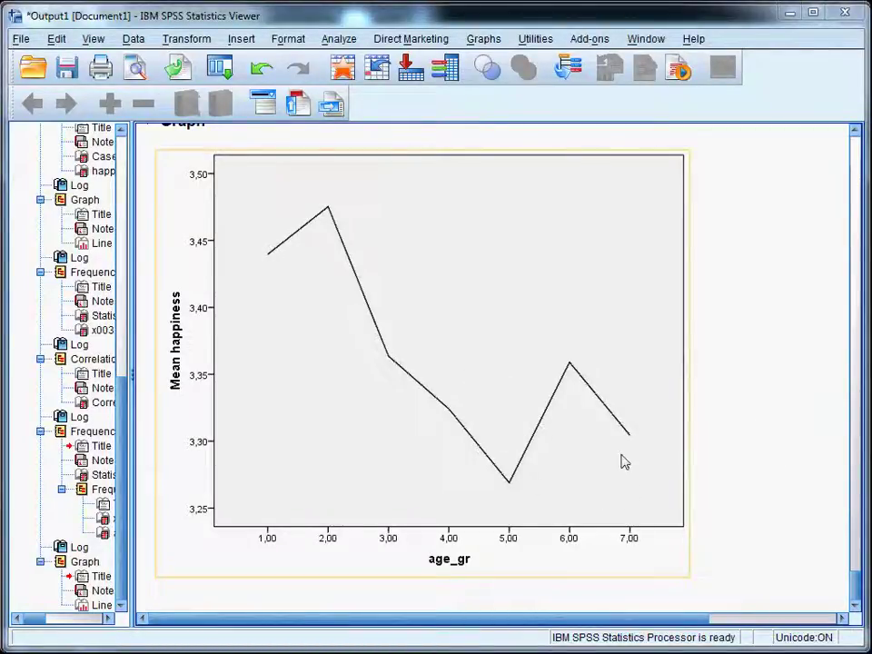
left_click(772, 405)
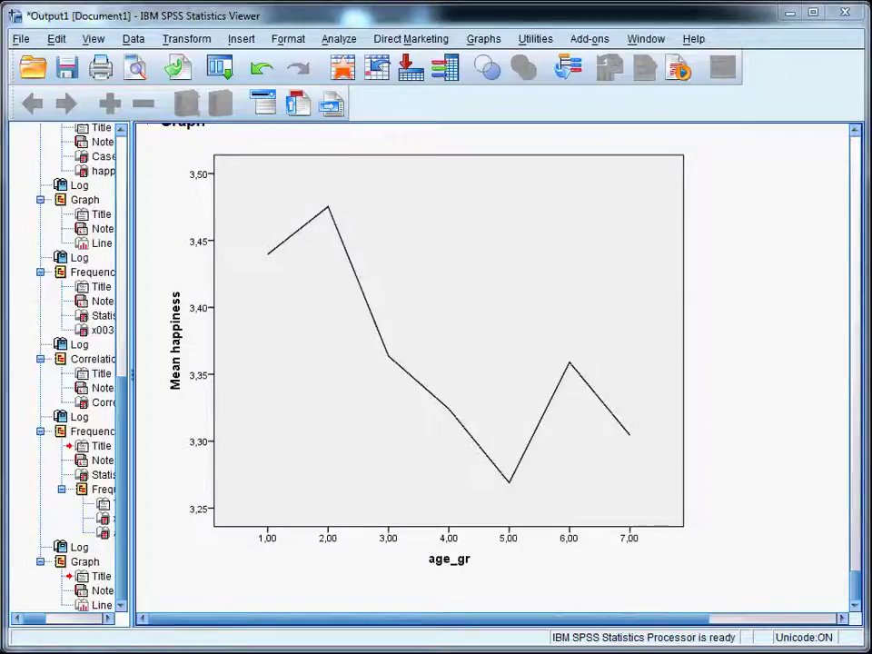
left_click(630, 267)
left_click(706, 281)
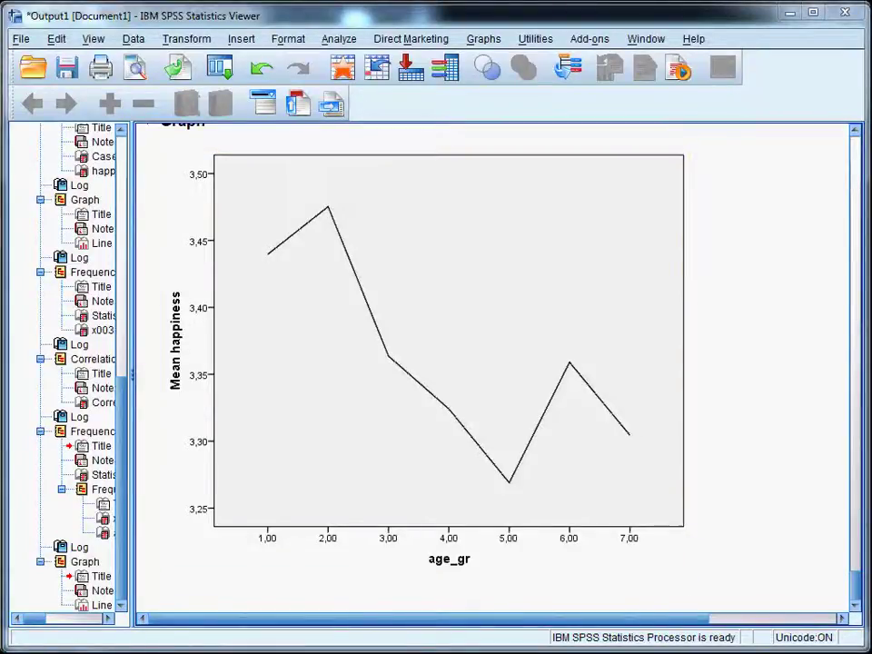
Insert blank lines below the age group commands in the syntax file and add the comment "* create widow dummy." there.
key("alt+Tab")
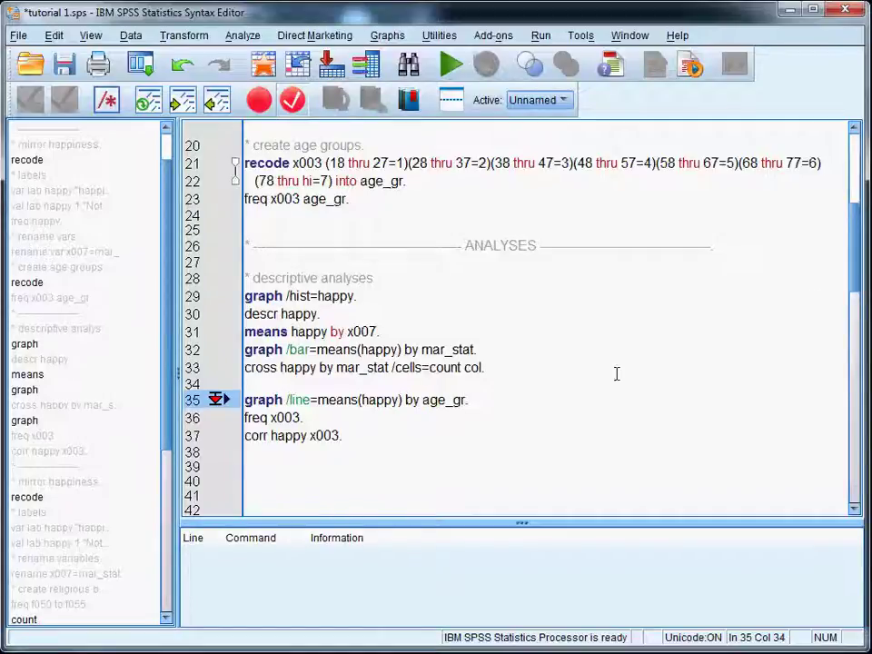
left_click(317, 451)
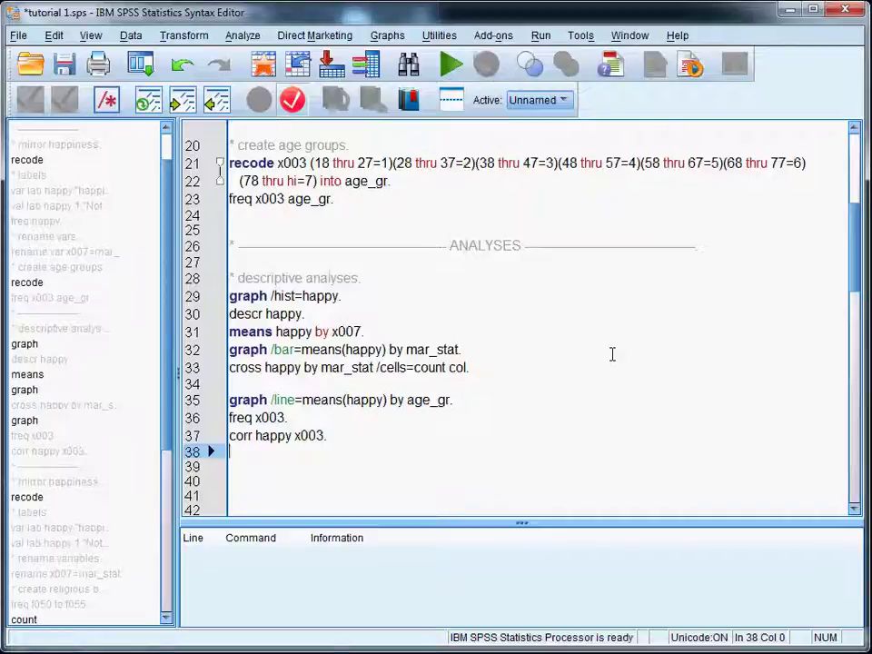
scroll(594, 515, "up", 4)
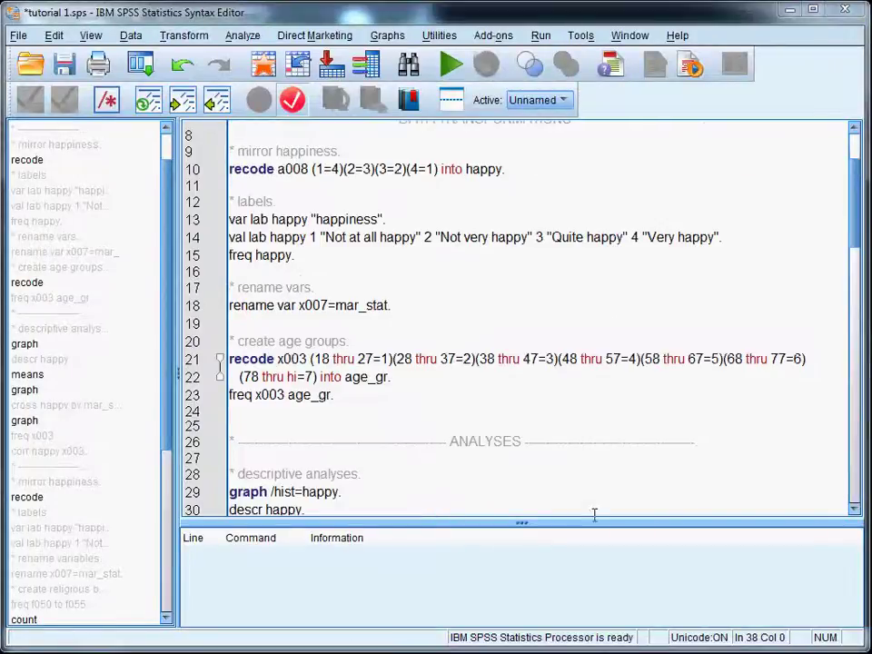
left_click(285, 405)
key("Return")
key("Return")
key("Return")
key("Up")
key("Up")
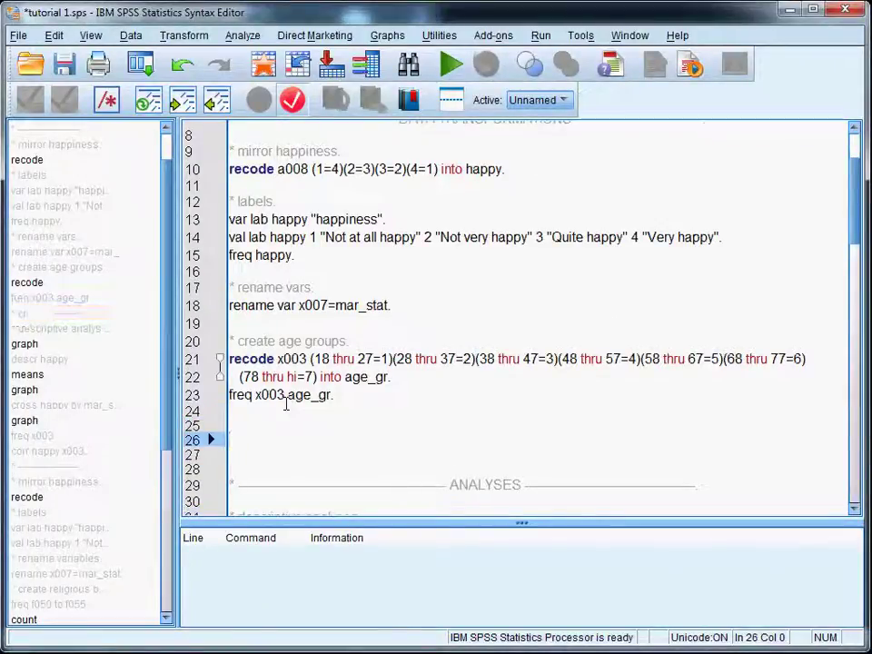
type("* create ")
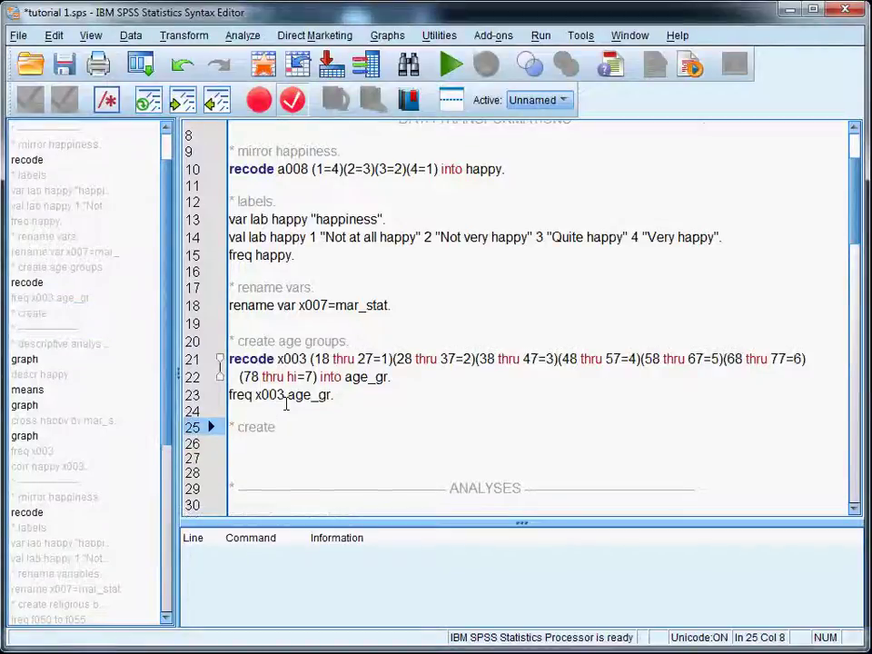
type("wi")
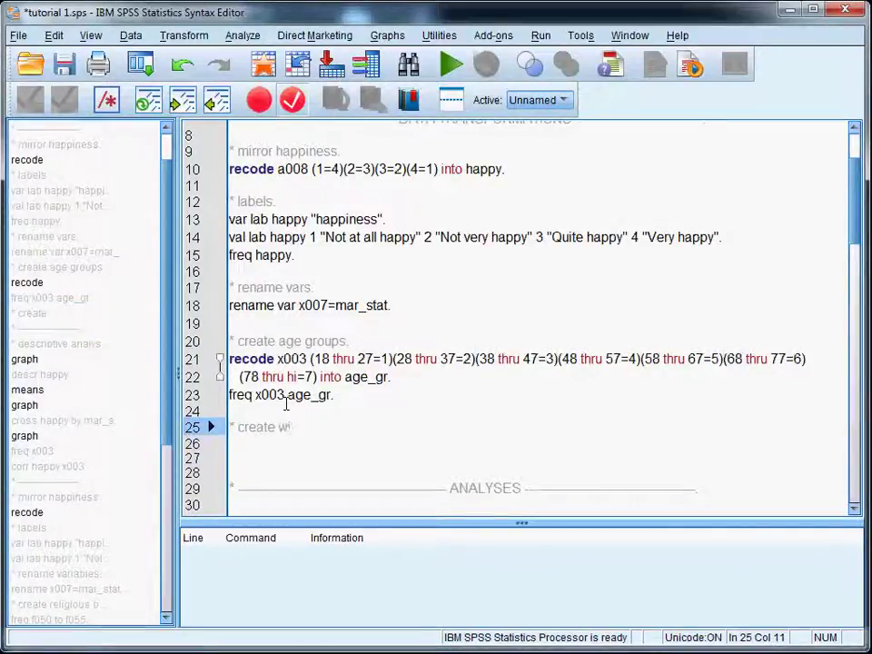
type("dow dummy")
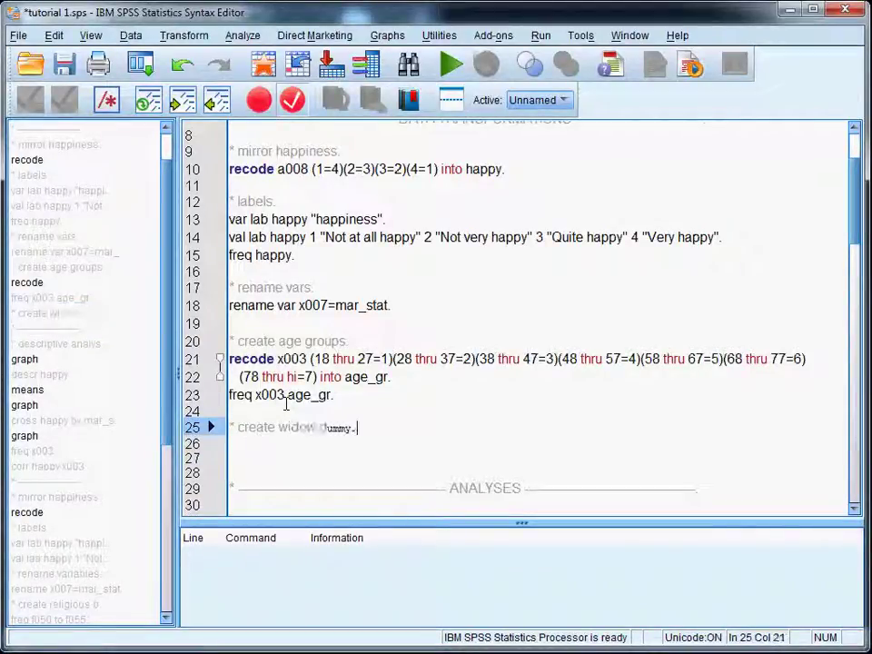
key("Return")
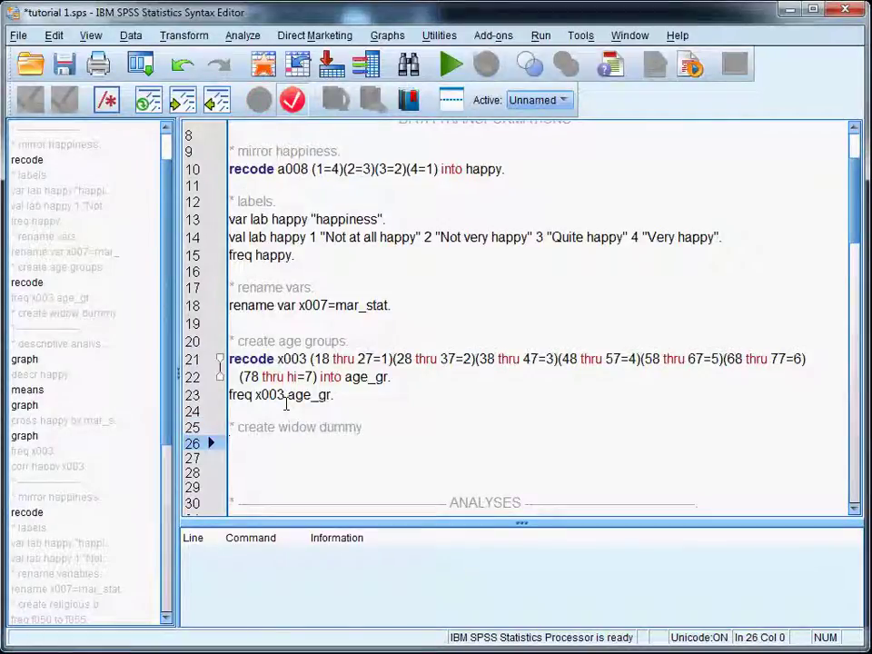
Add the command "freq mar_stat." below the widow dummy comment and run it.
type("freq ")
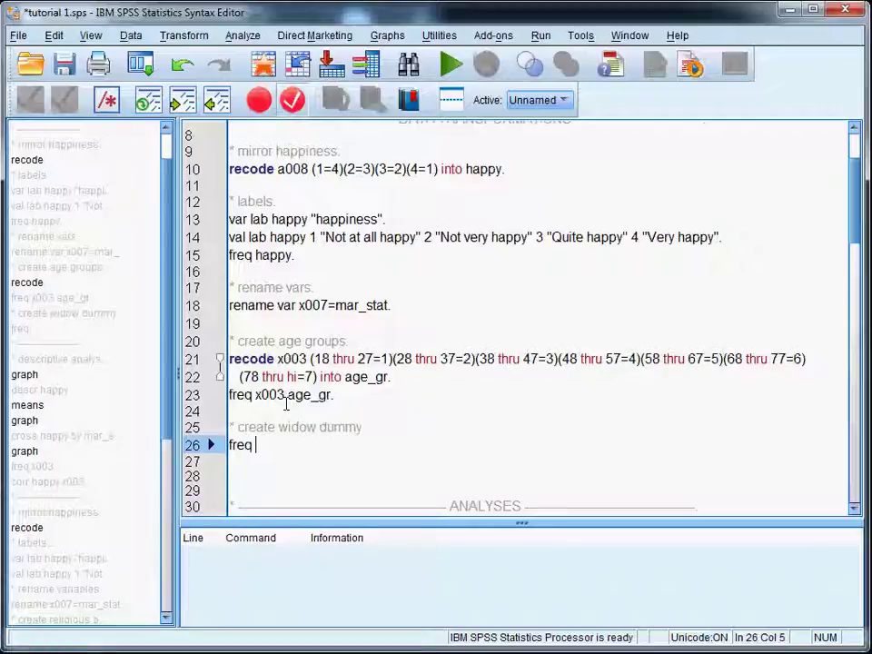
type("mar_sta")
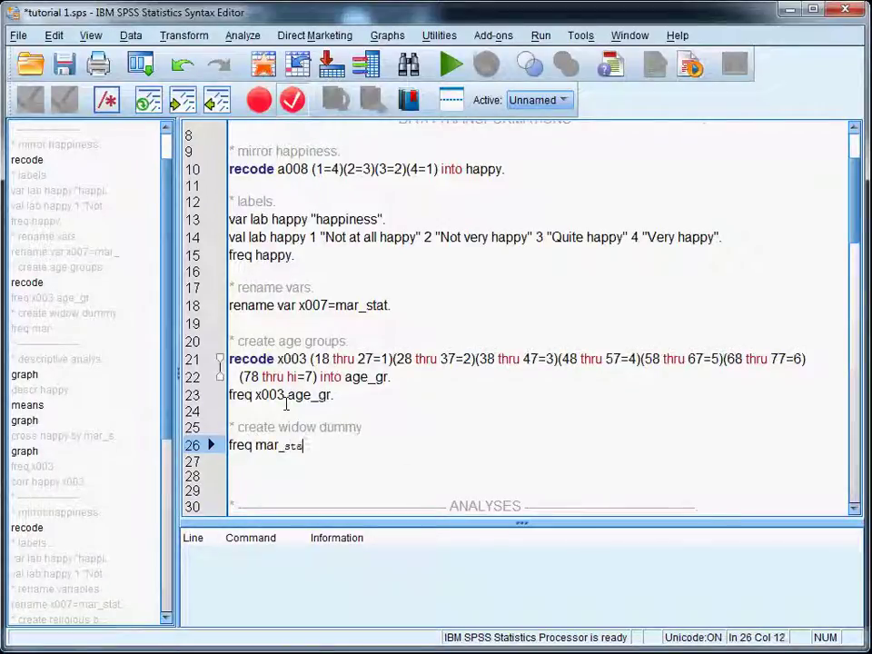
type("t.")
key("ctrl+r")
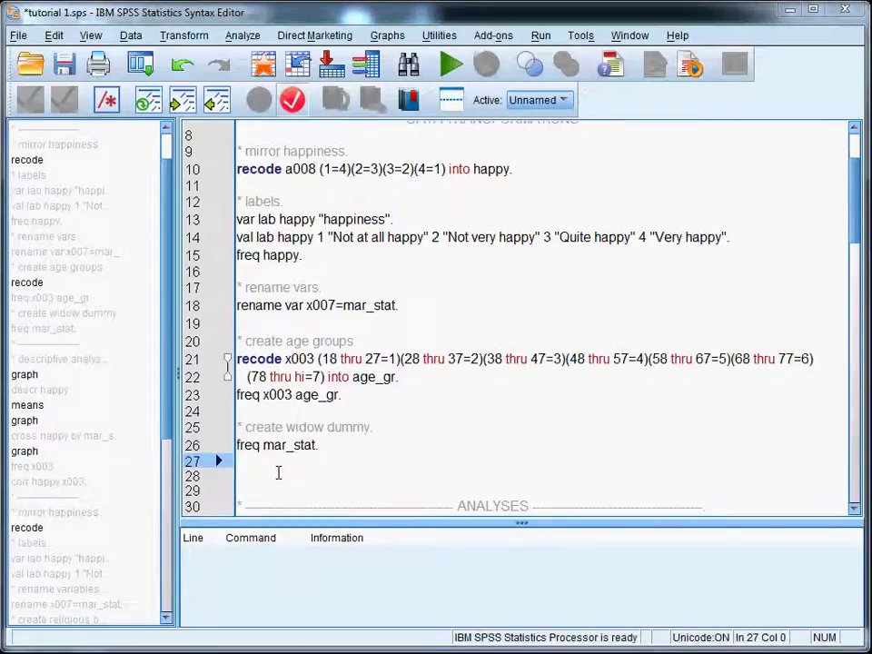
Add the command "comp widow= mar_stat=5." below the marital status frequency command and run it.
key("Down")
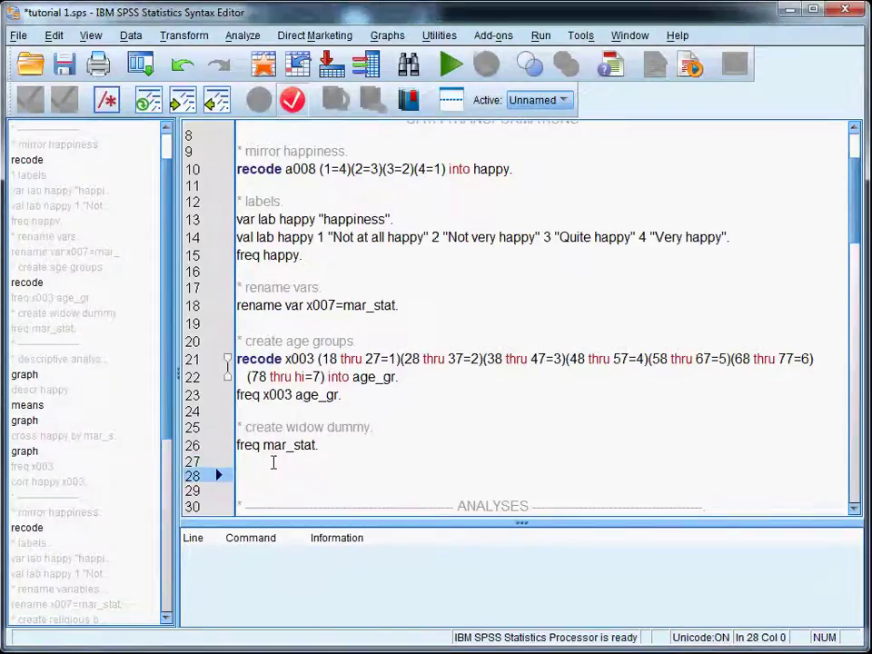
left_click(272, 462)
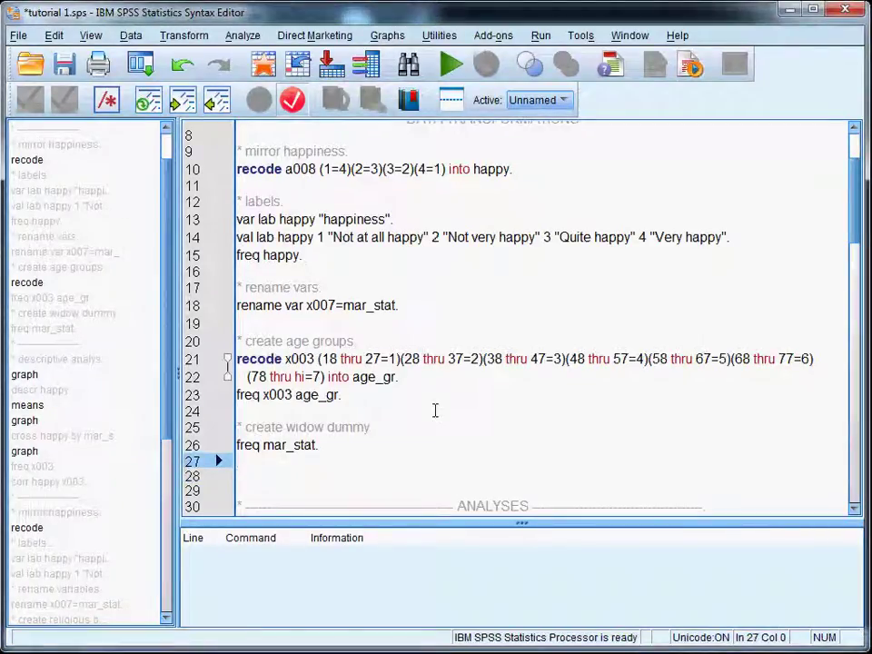
type("comp")
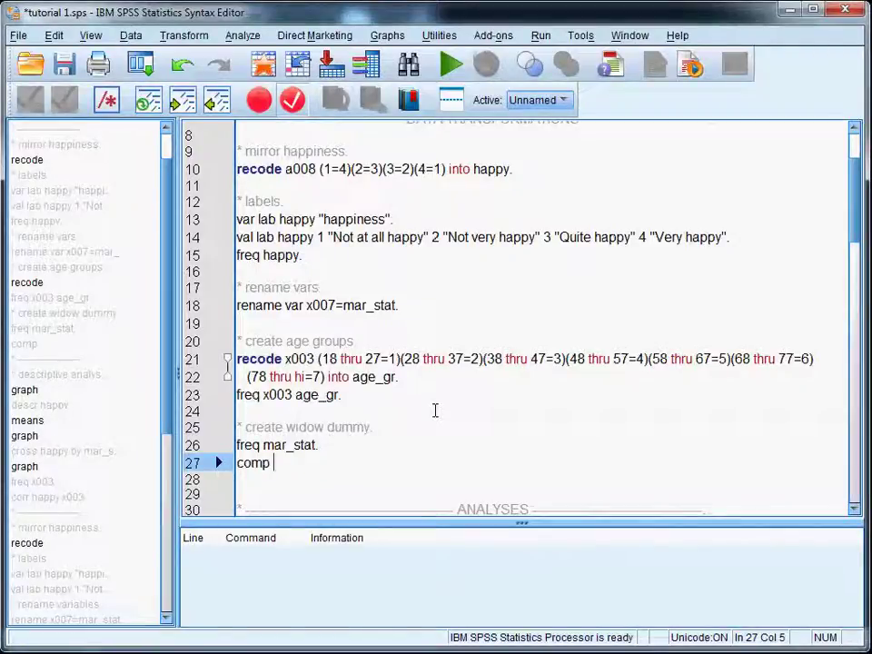
type("widow")
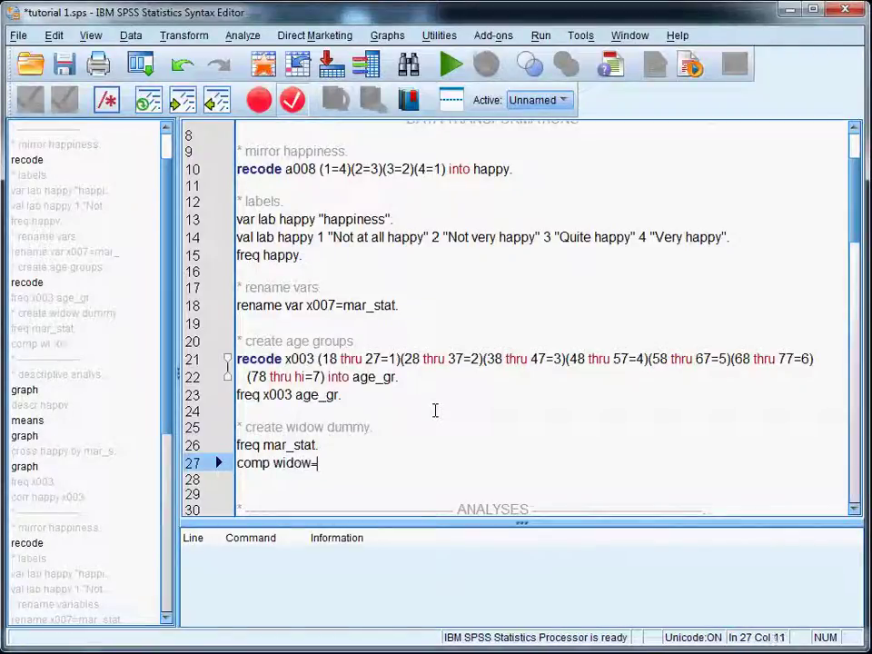
type("= ")
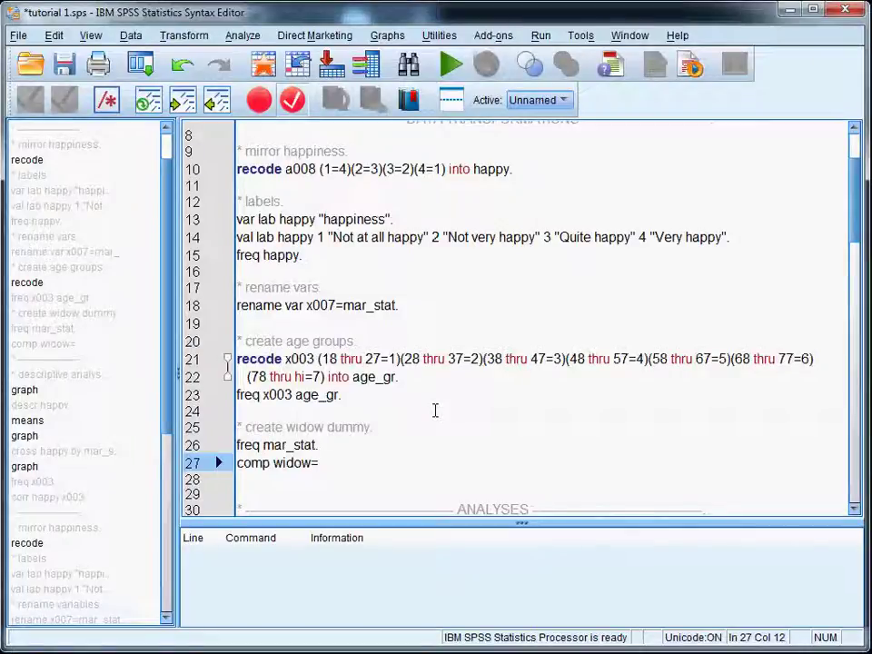
type("mar_sta")
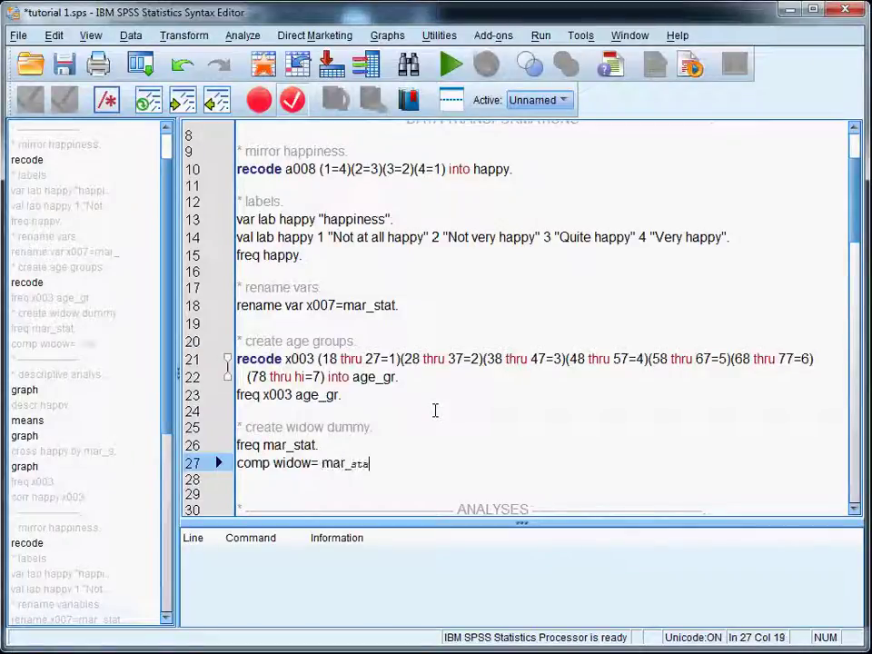
type("t=")
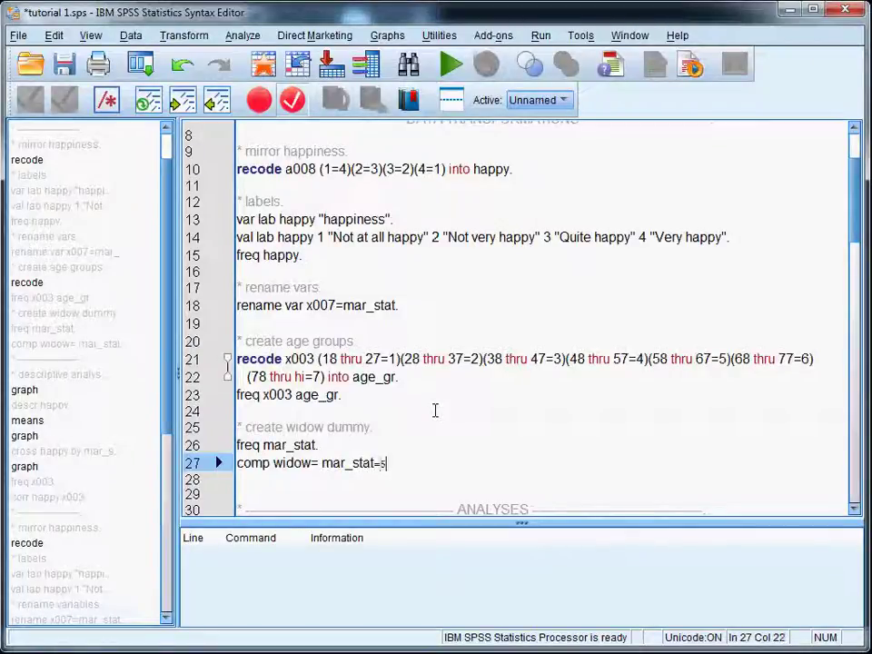
type("5.")
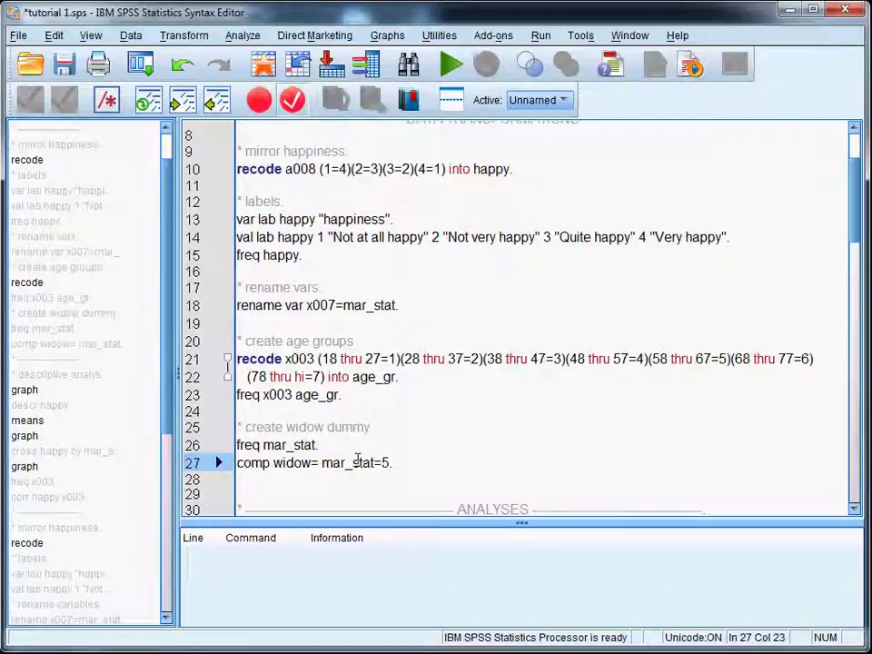
key("ctrl+r")
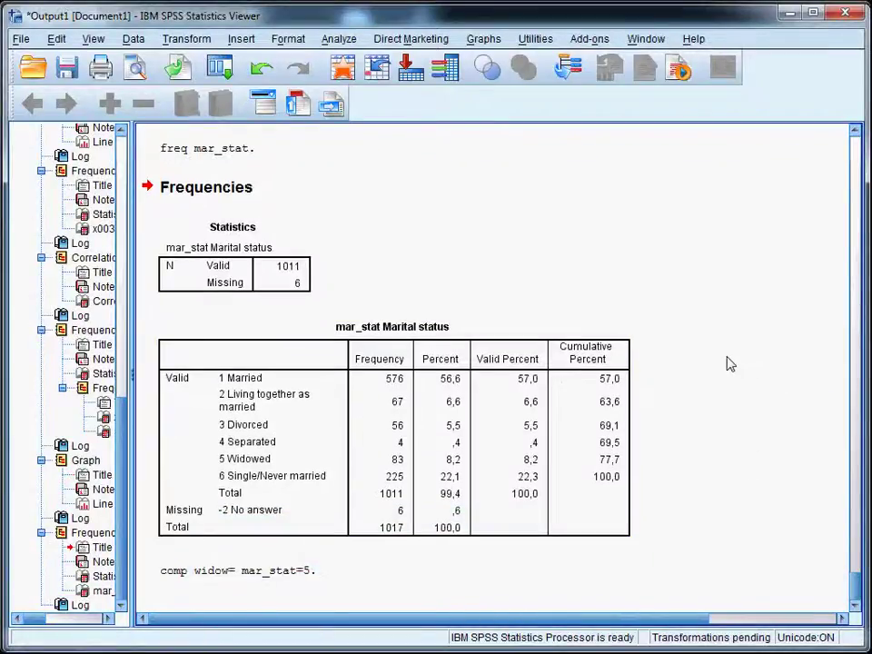
Add the command "freq mar_stat widow." below the compute command, run it, and compare the widowed counts in both frequency tables.
key("alt+Tab")
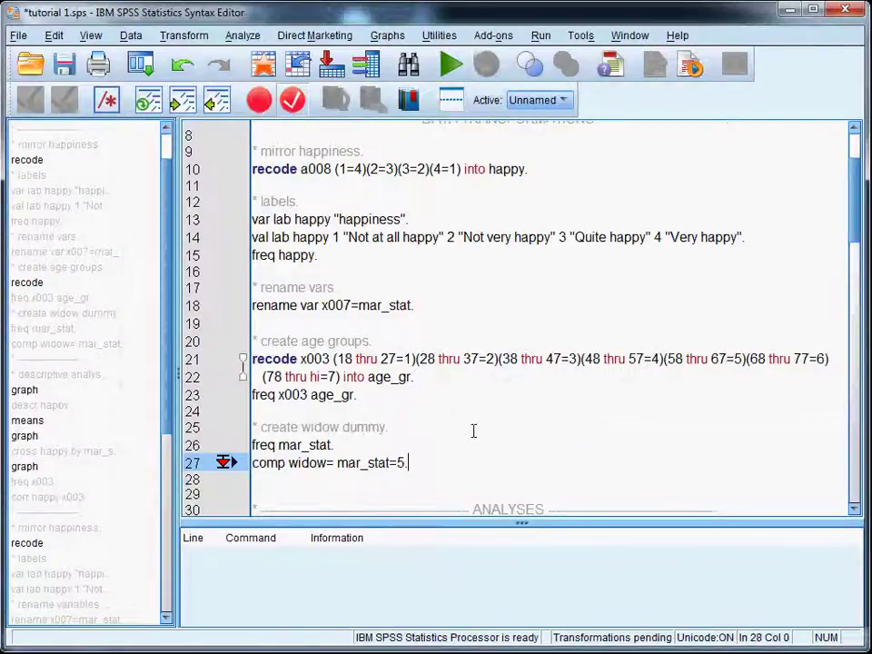
type("freq ")
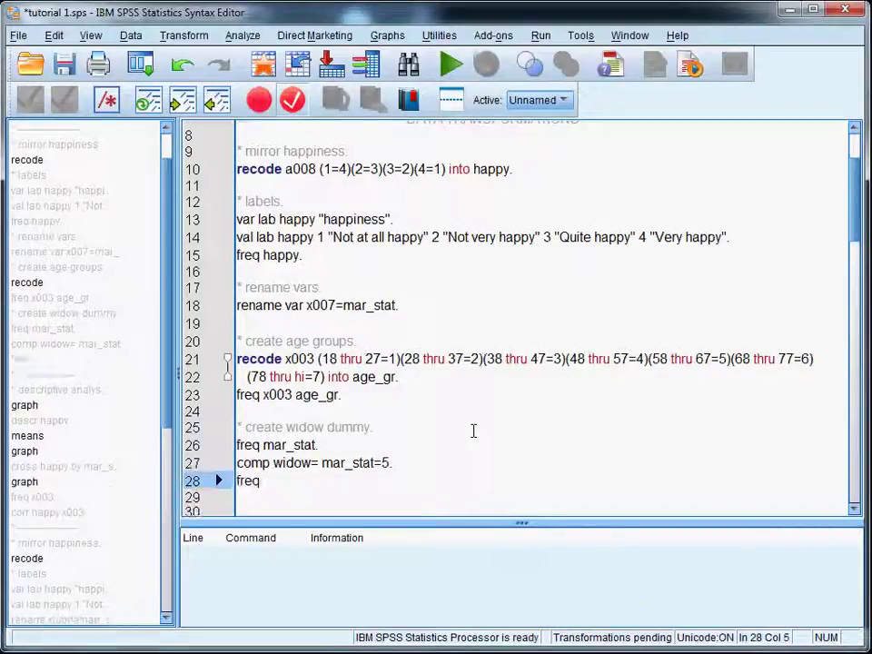
type("mar_stat ")
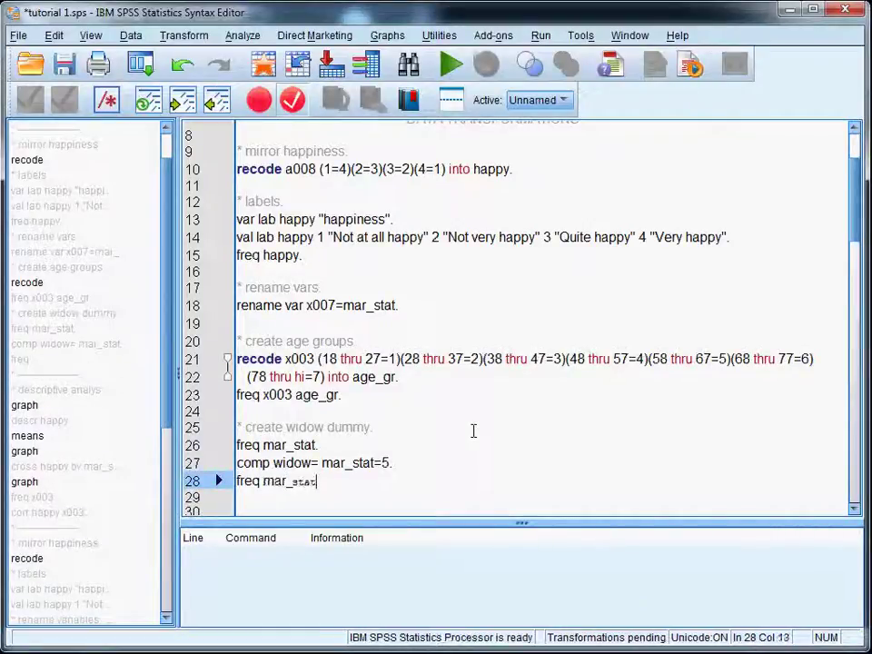
type("wiod")
key("BackSpace")
key("BackSpace")
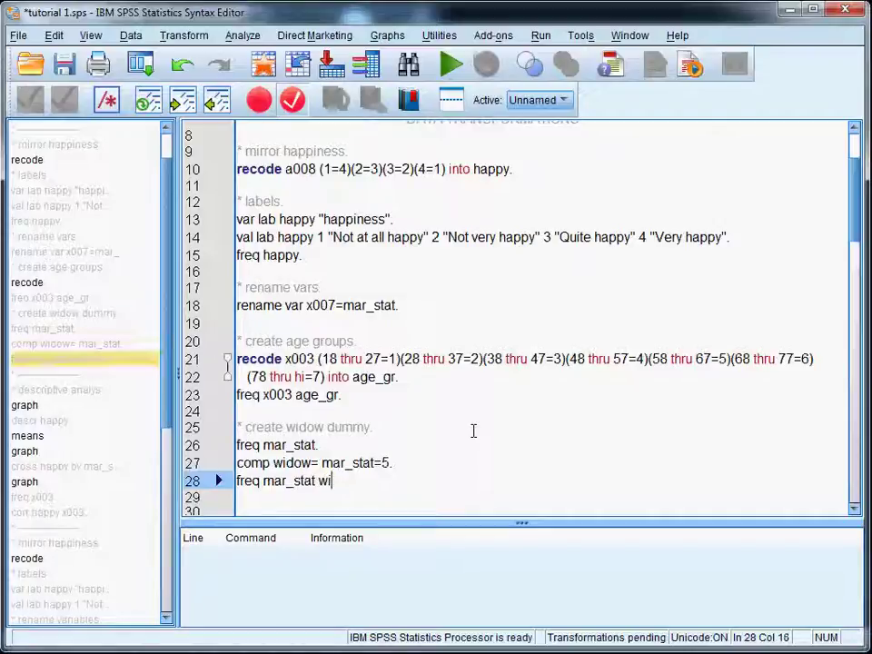
type("dow.")
key("ctrl+r")
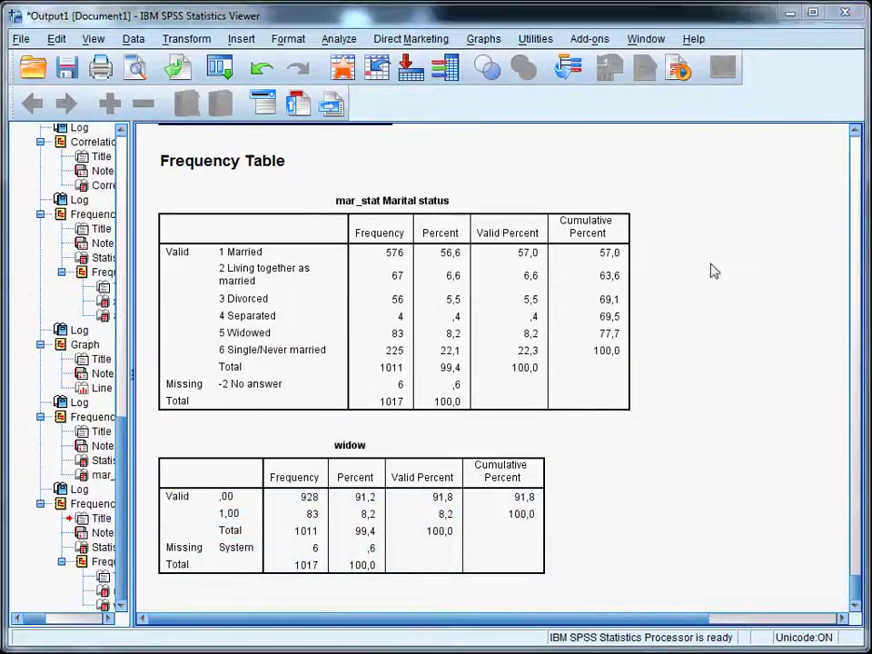
left_click(352, 501)
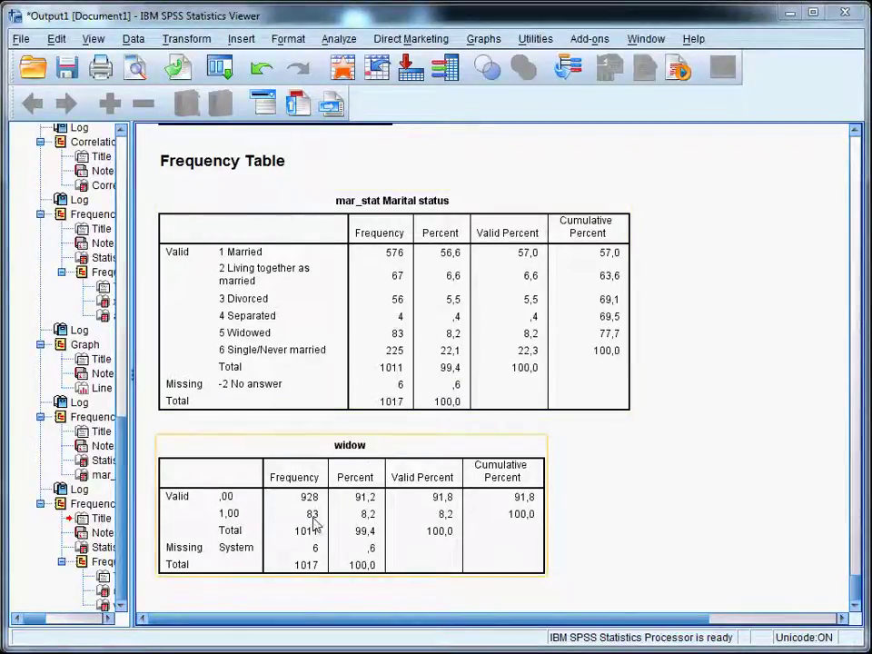
left_click(397, 303)
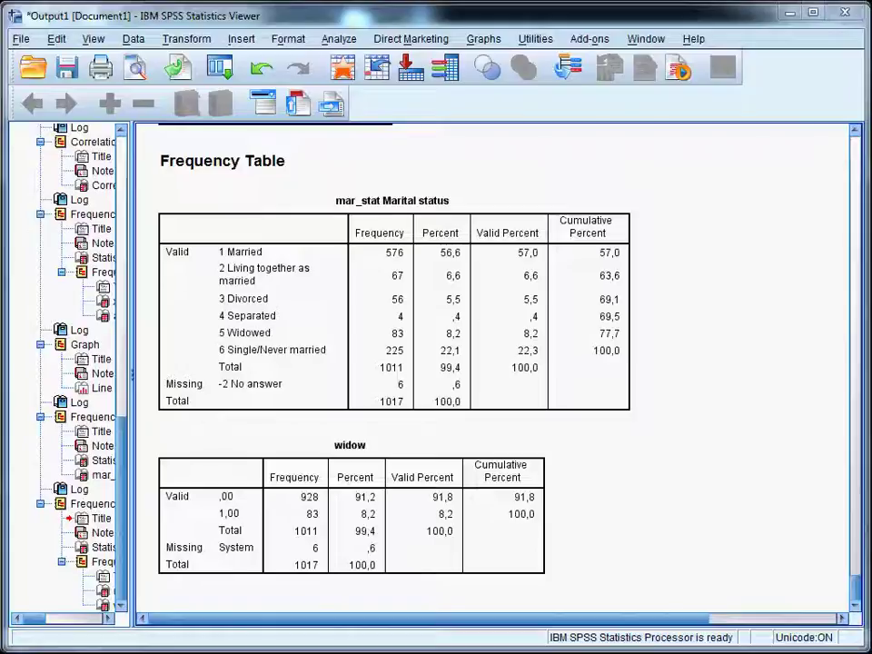
Begin a regression command "reg /dep=happy /enter=" below the correlation command in the analyses section of the syntax file.
key("alt+Tab")
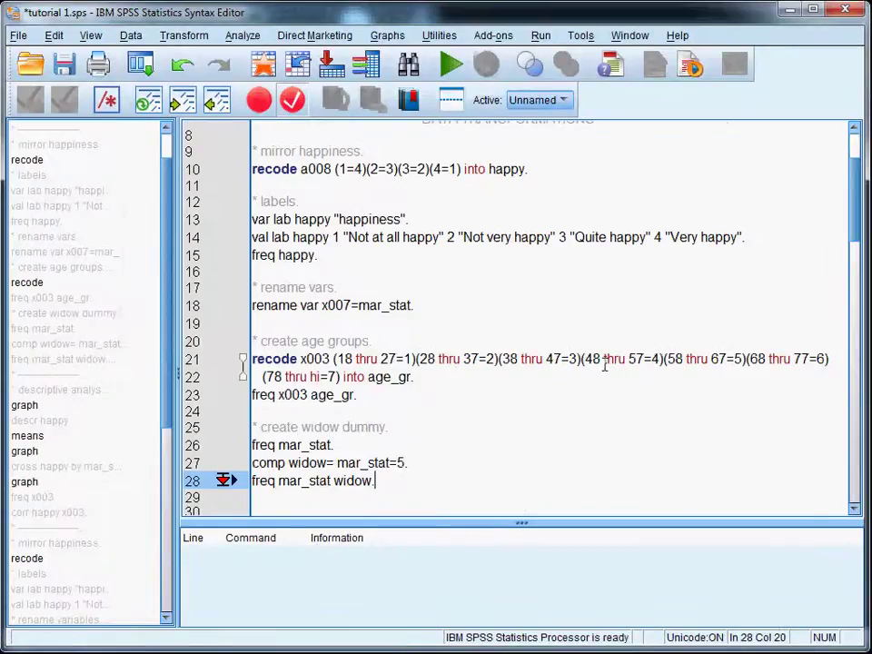
scroll(604, 363, "down", 6)
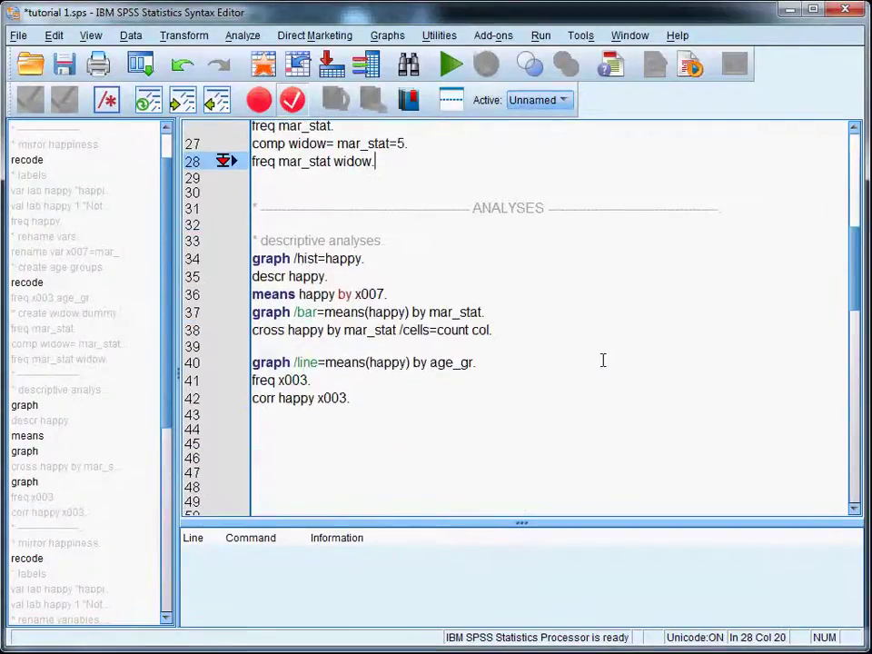
left_click(410, 432)
type("reg ")
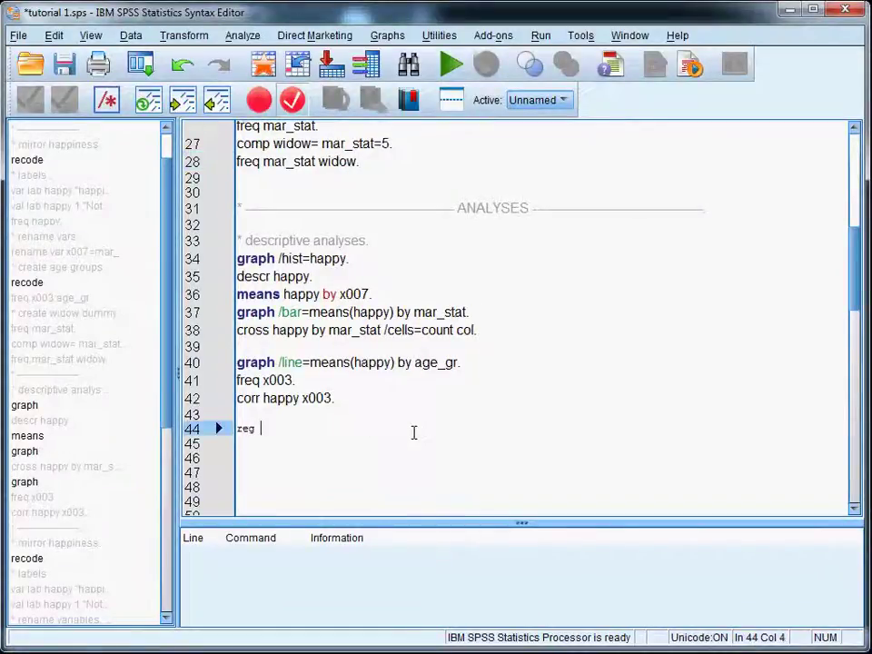
type("/")
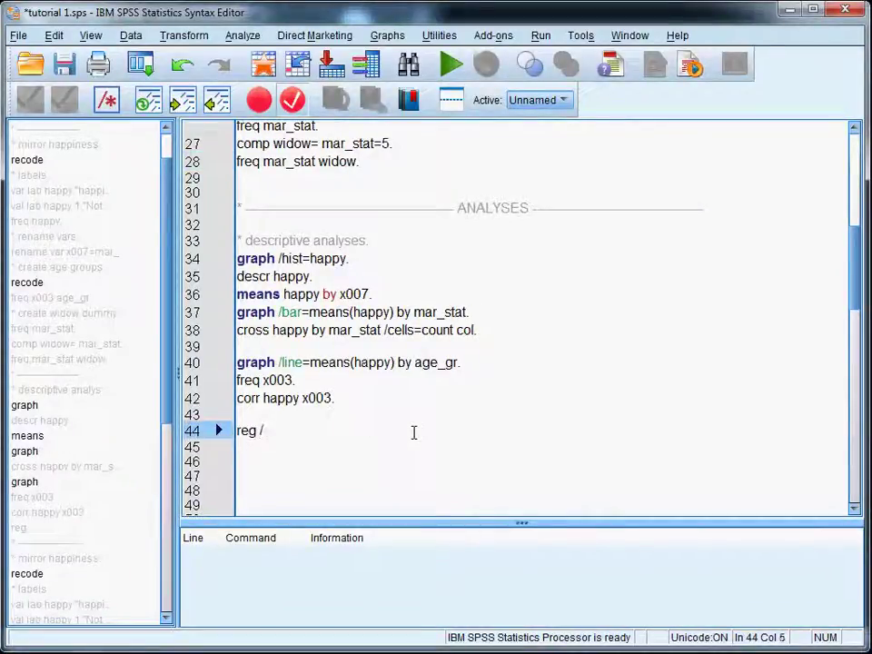
type("dep=na")
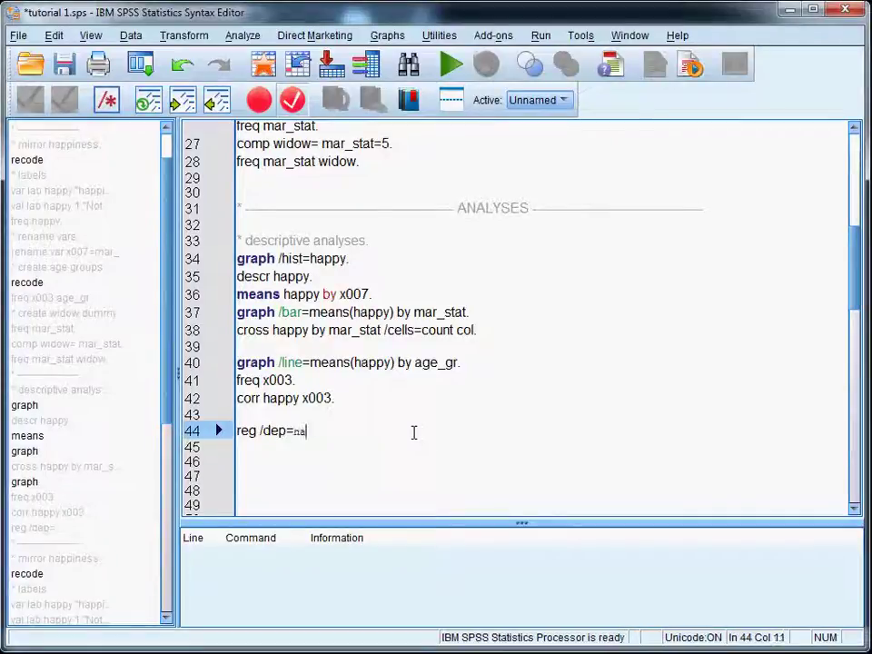
key("BackSpace")
key("BackSpace")
type("happy /enter=")
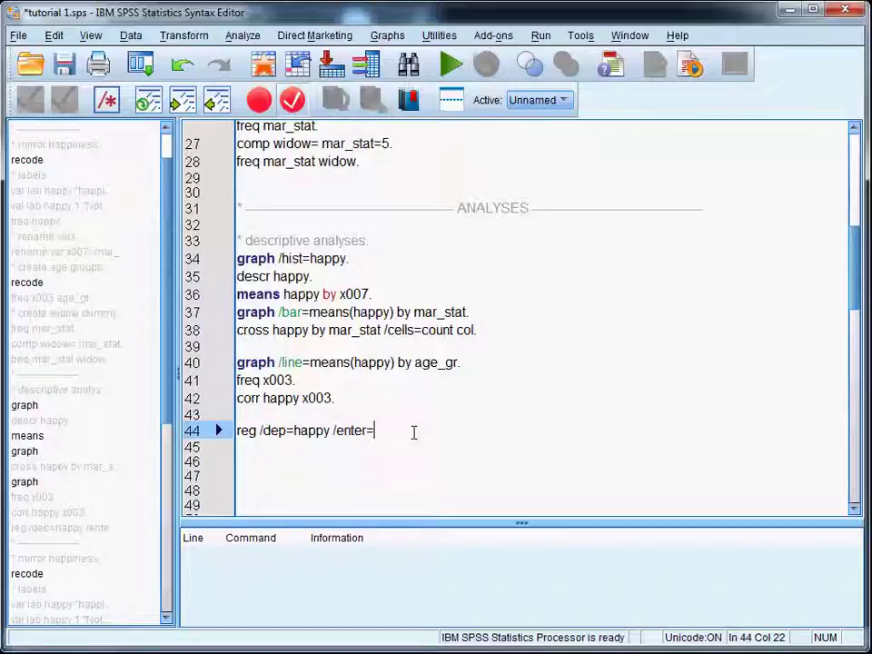
Complete the regression command with age as the first block and "/enter=widow." as the second, and run it.
type("age")
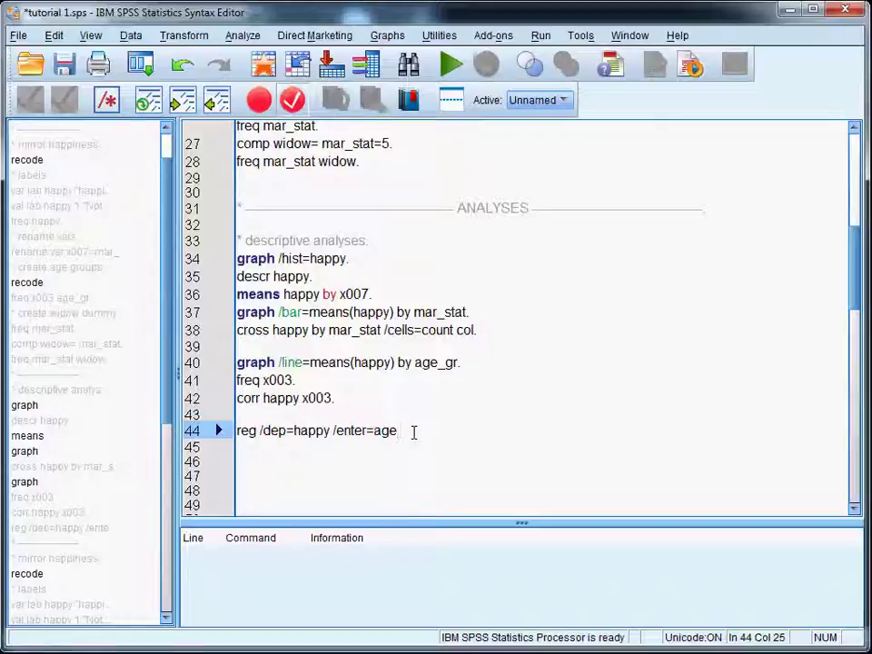
type(" /")
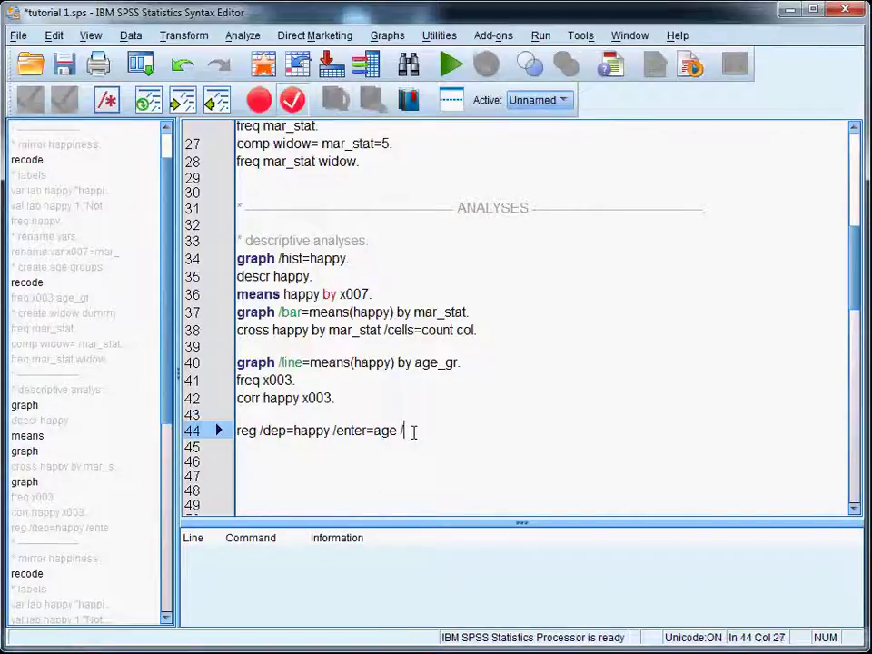
type("enter")
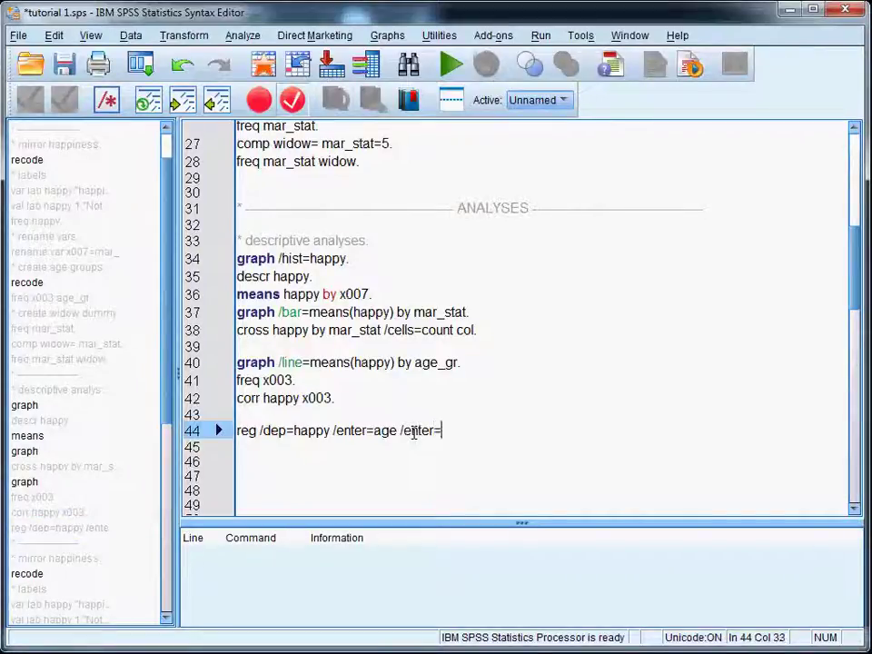
type("=")
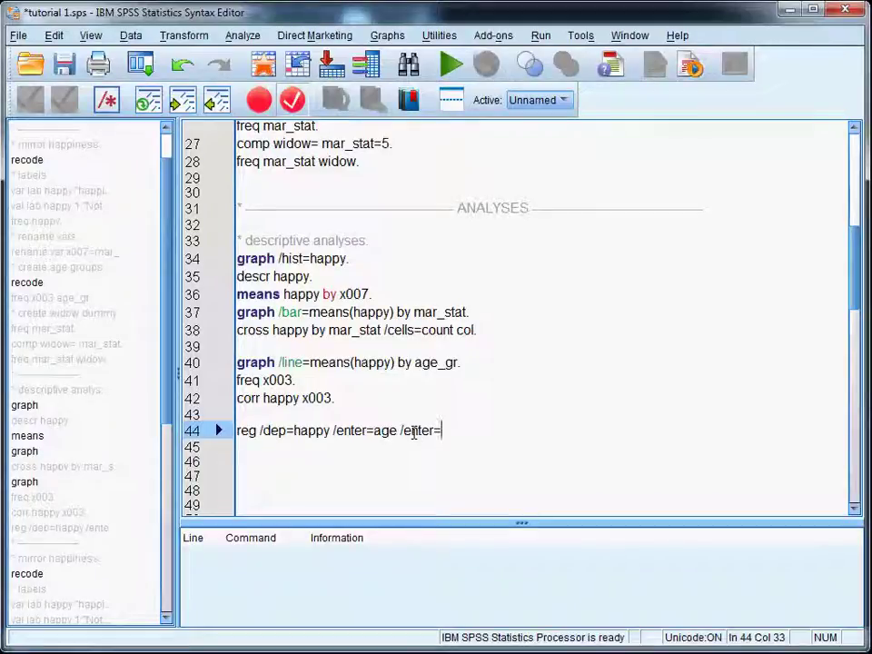
type("widow")
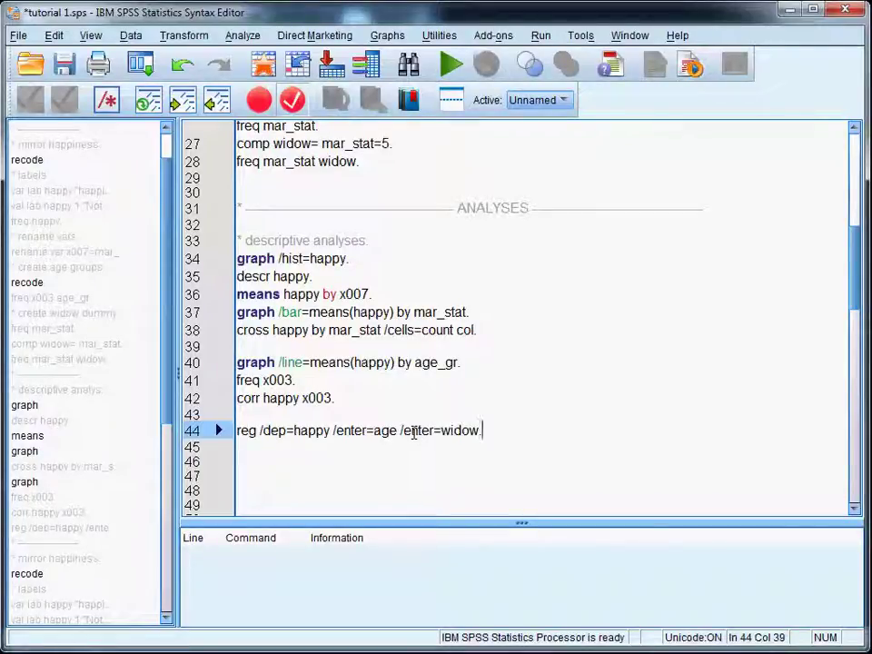
key("Return")
key("Up")
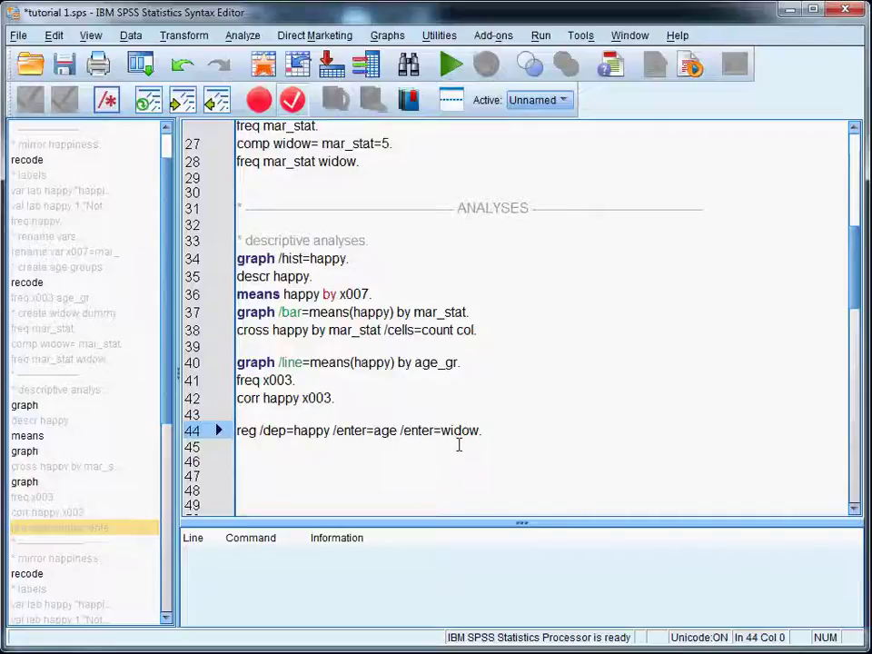
left_click(425, 427)
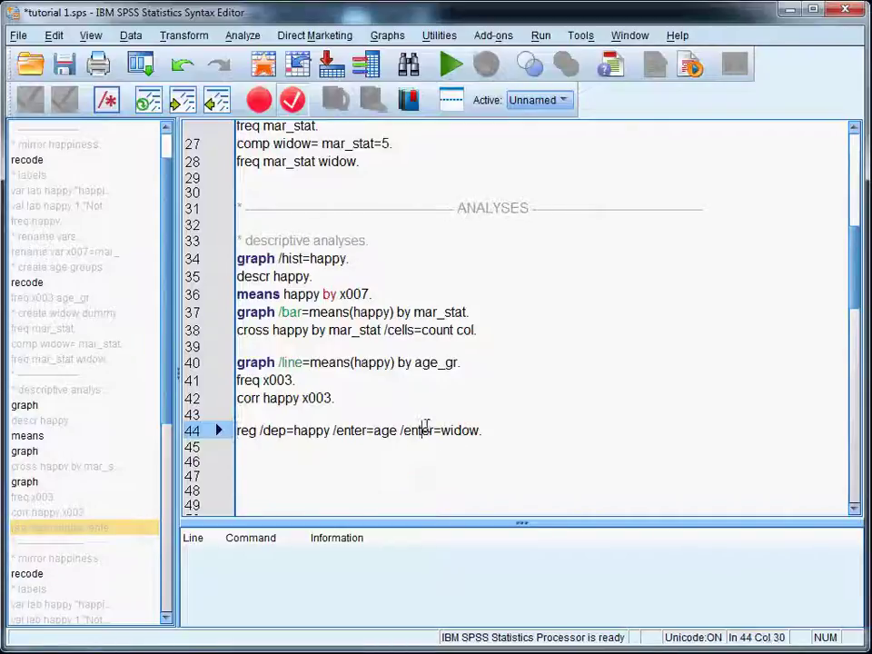
key("ctrl+r")
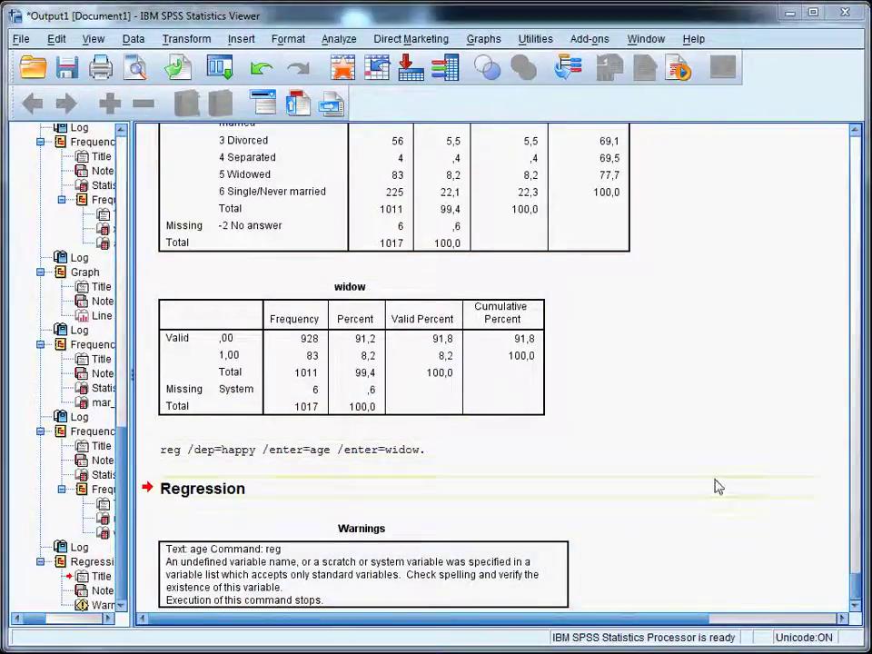
Replace age with x003 in the first block of the regression command and rerun it.
key("alt+Tab")
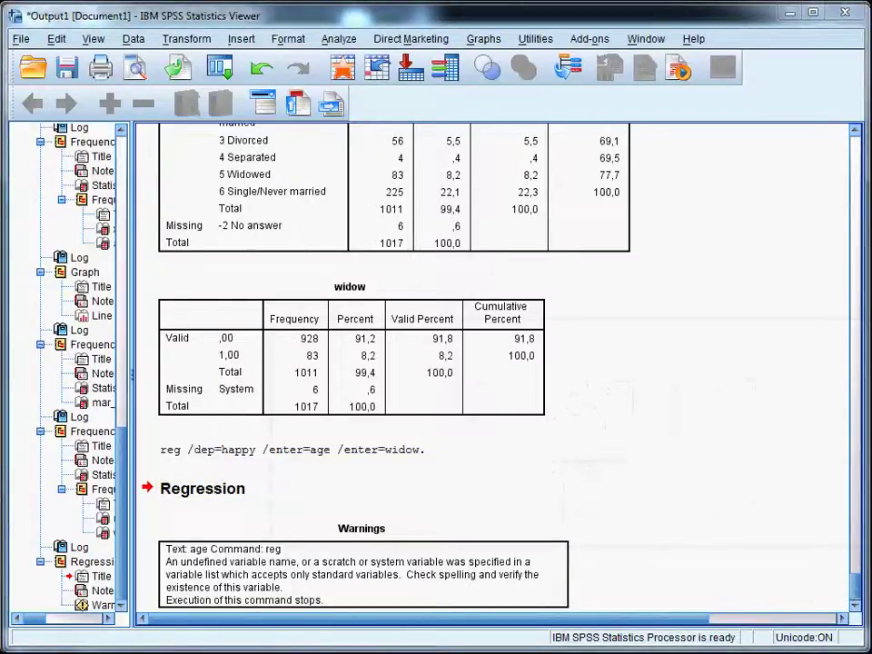
key("alt+Tab")
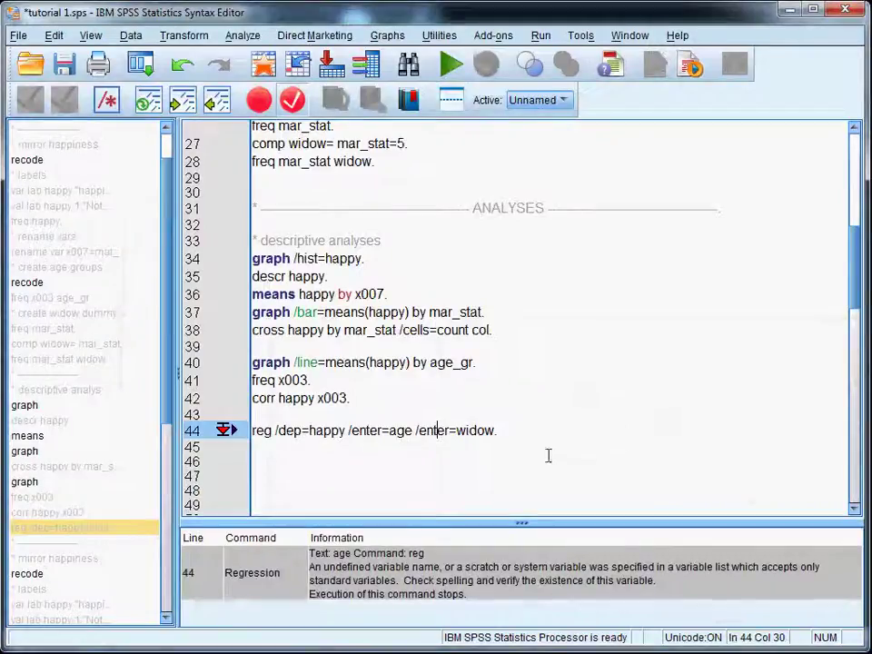
left_click(391, 445)
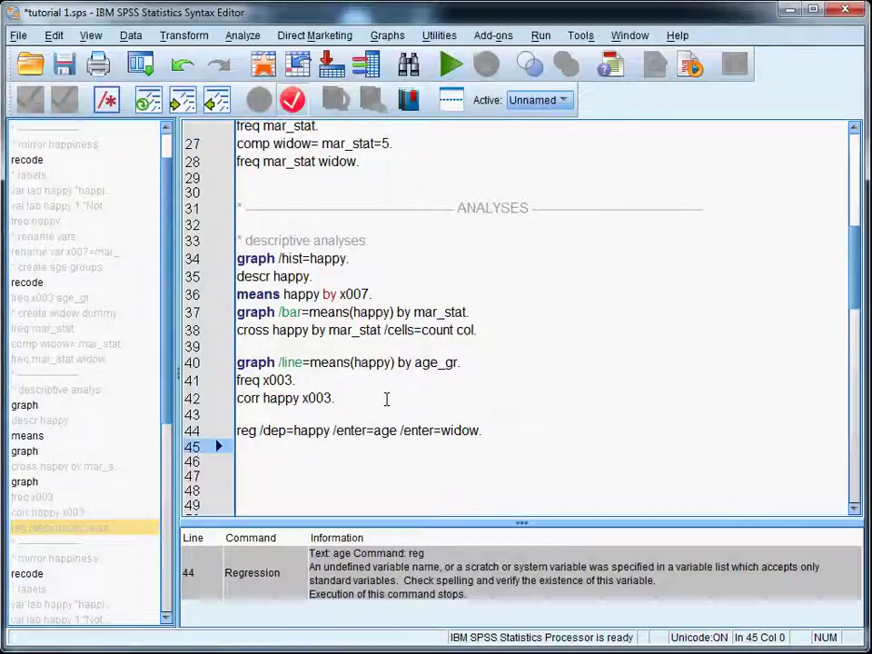
left_click(375, 432)
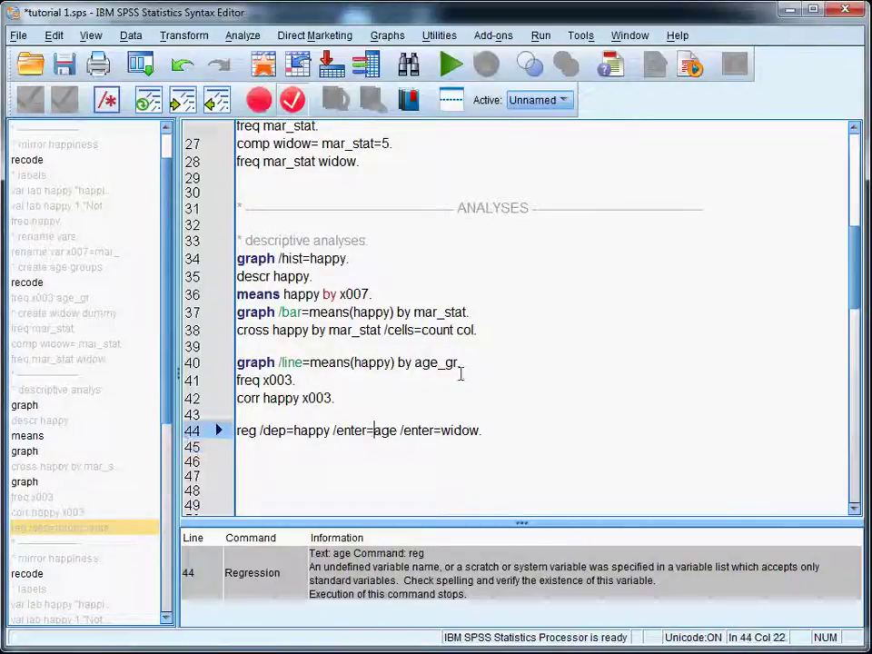
type("x003")
key("Delete")
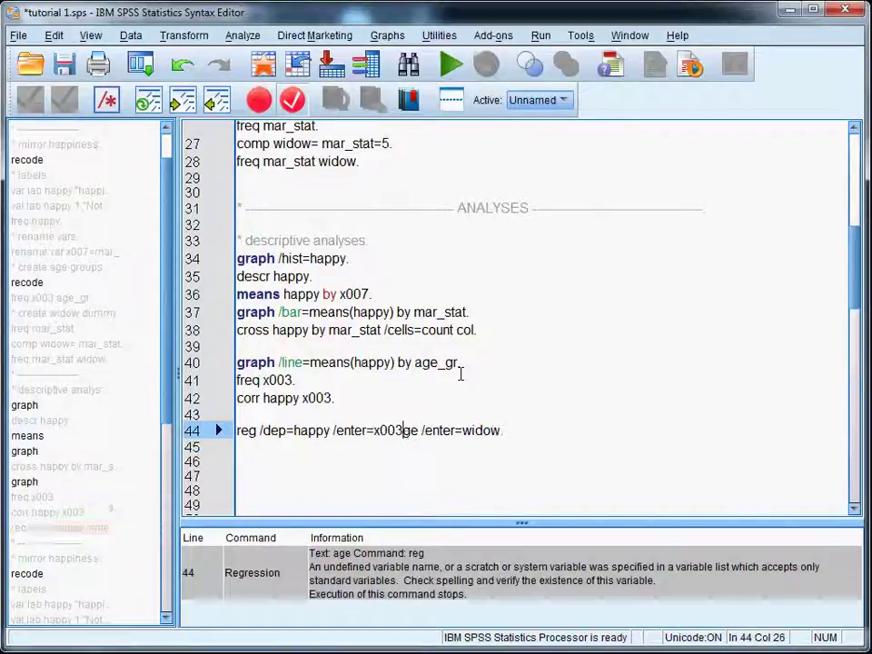
key("Delete")
key("Delete")
key("ctrl+r")
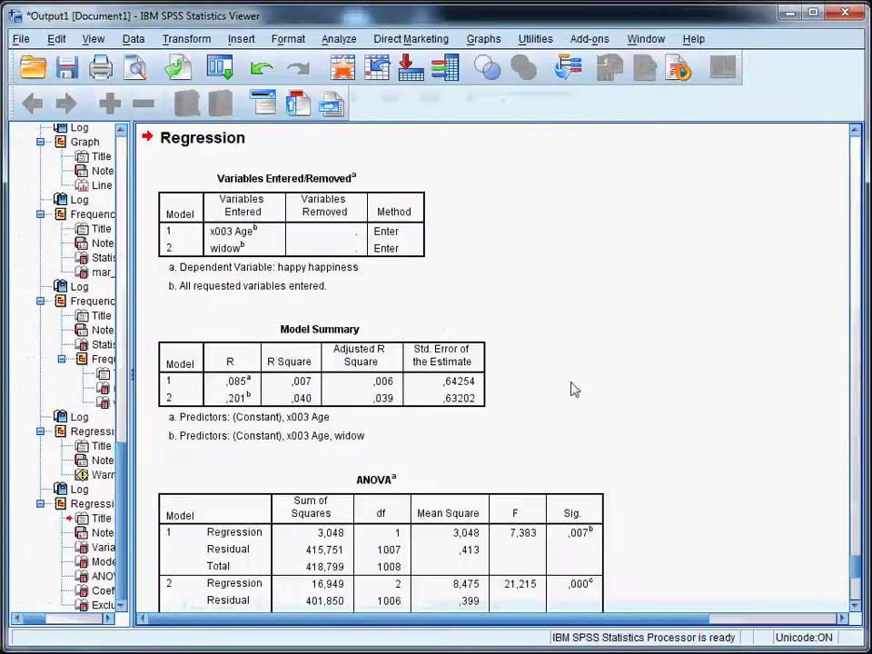
Examine the regression output's Coefficients table, comparing the age effect between the two models and the widow effect.
scroll(687, 382, "down", 10)
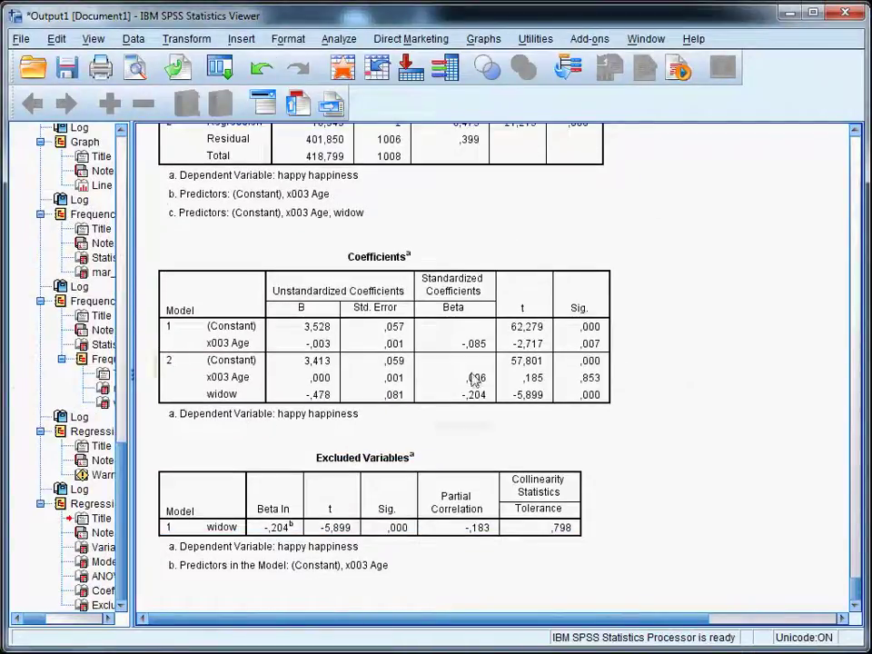
left_click(183, 387)
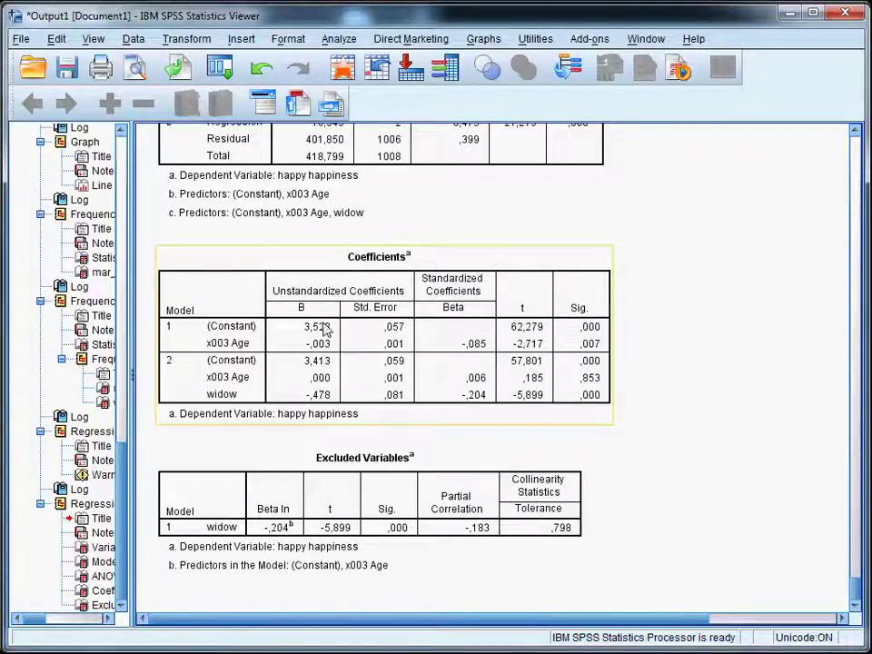
left_click(555, 457)
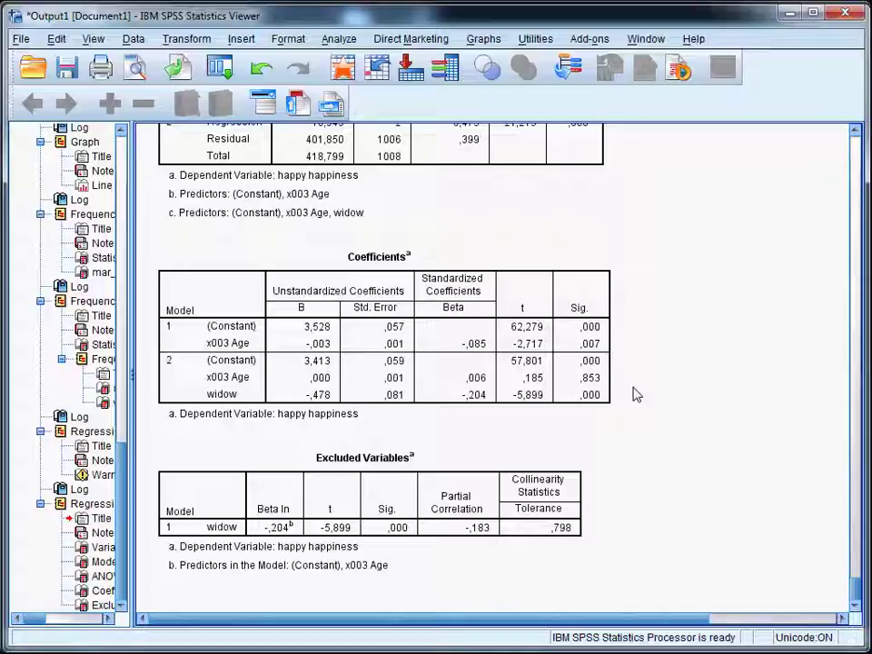
left_click(520, 389)
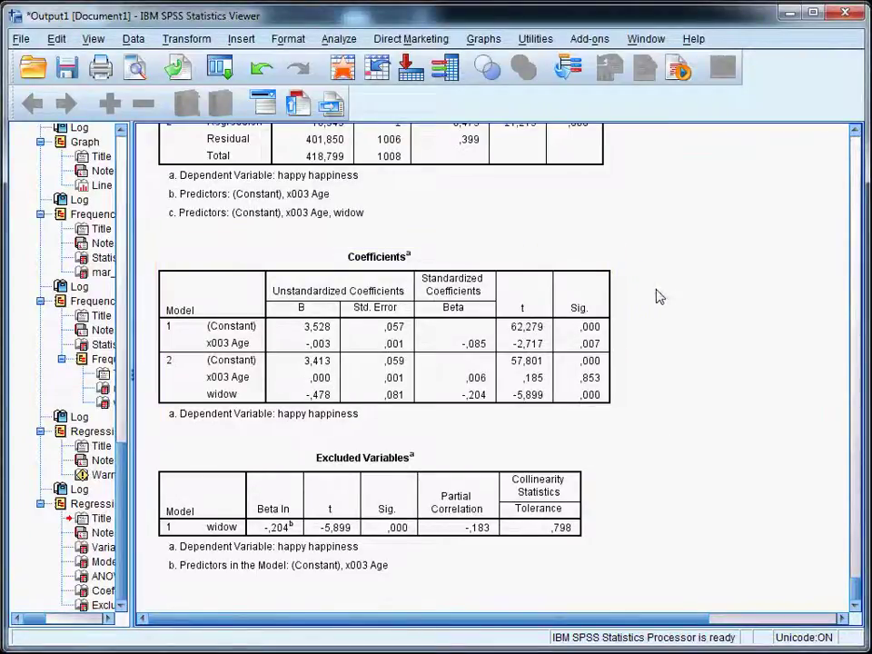
scroll(717, 368, "up", 2)
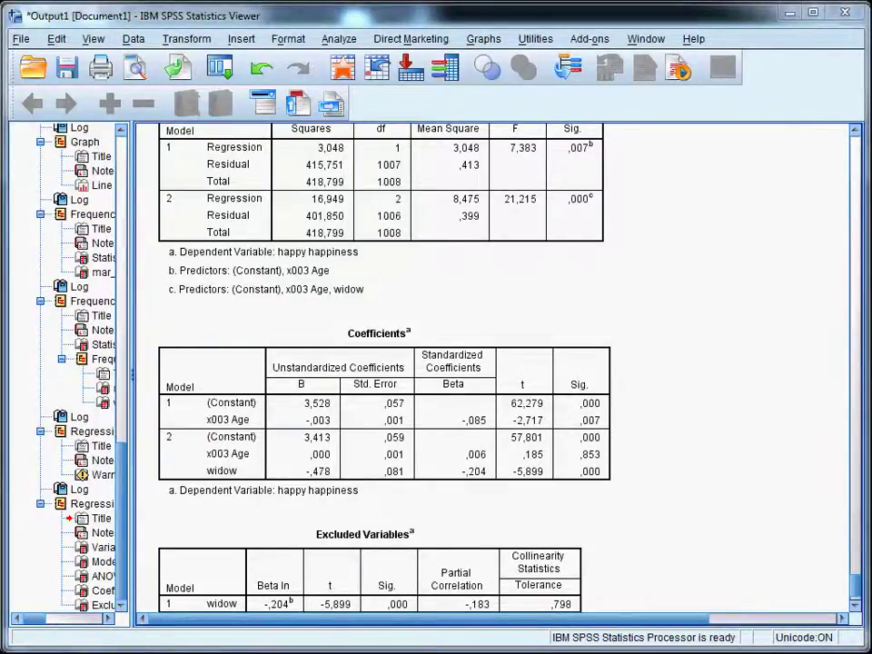
Add the comment "* create scale religious beliefs." below the widow dummy commands in the syntax file.
key("alt+Tab")
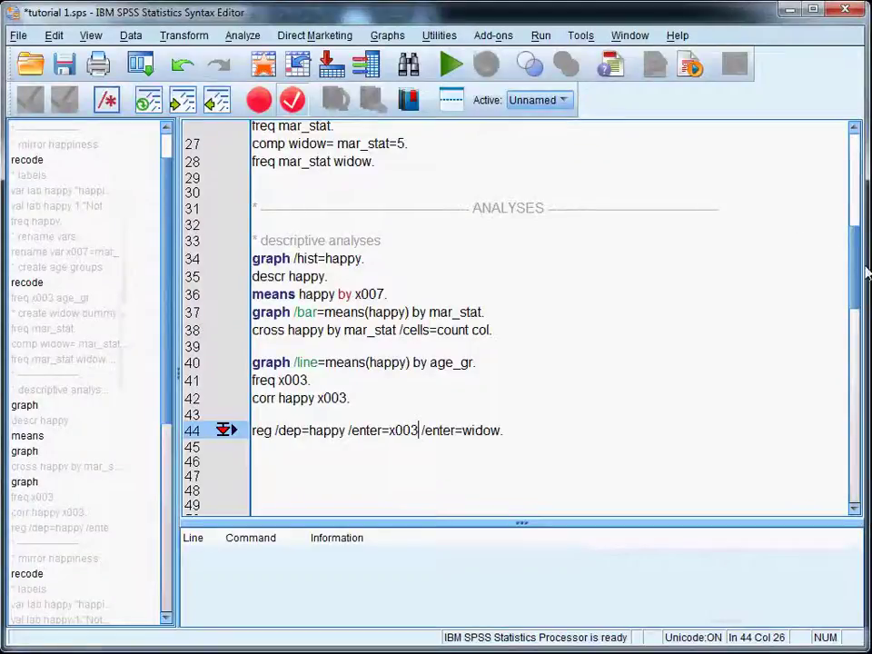
mouse_move(855, 274)
left_mouse_down()
mouse_move(855, 286)
mouse_move(857, 269)
left_mouse_up()
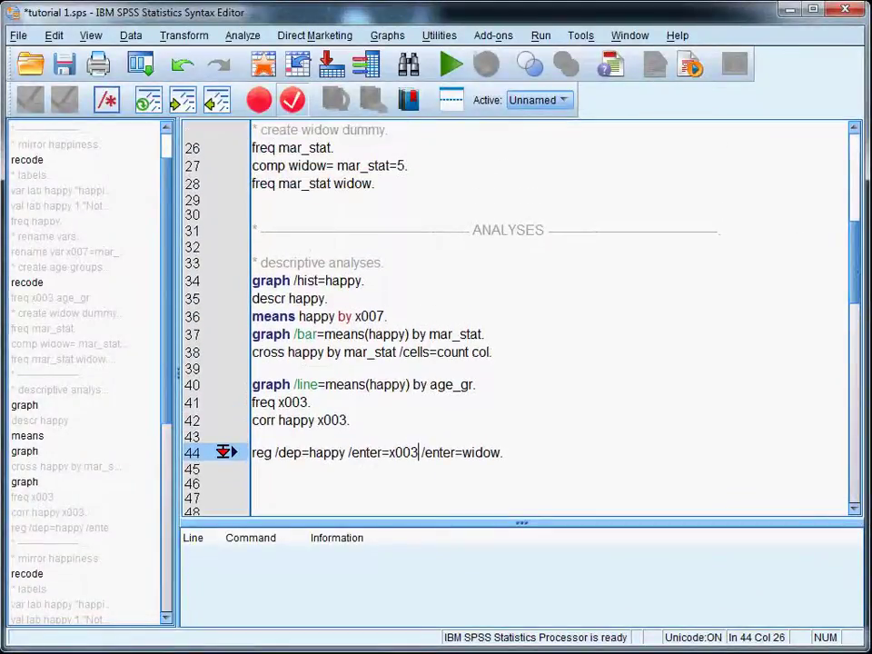
scroll(413, 349, "up", 4)
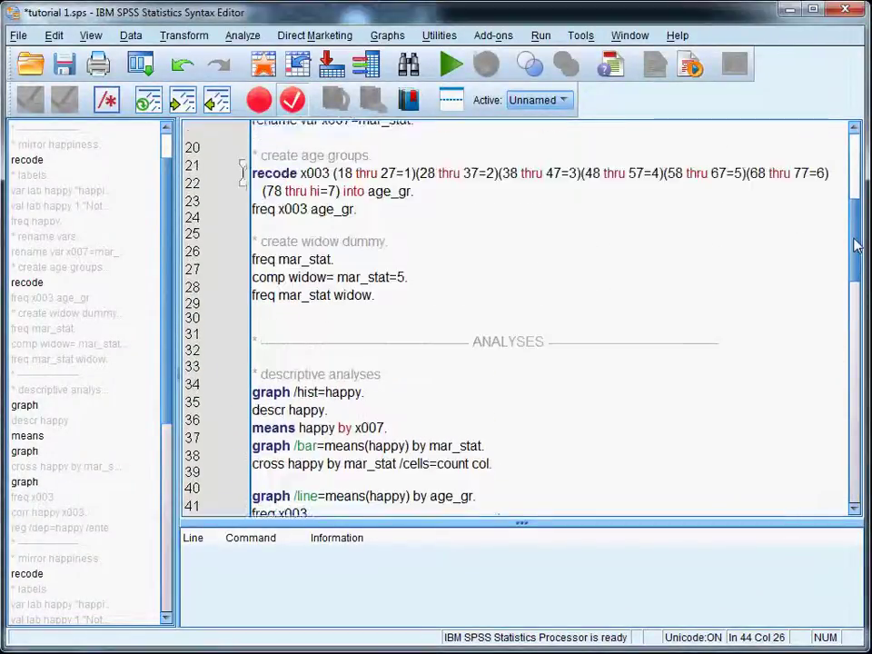
left_click(308, 383)
key("Return")
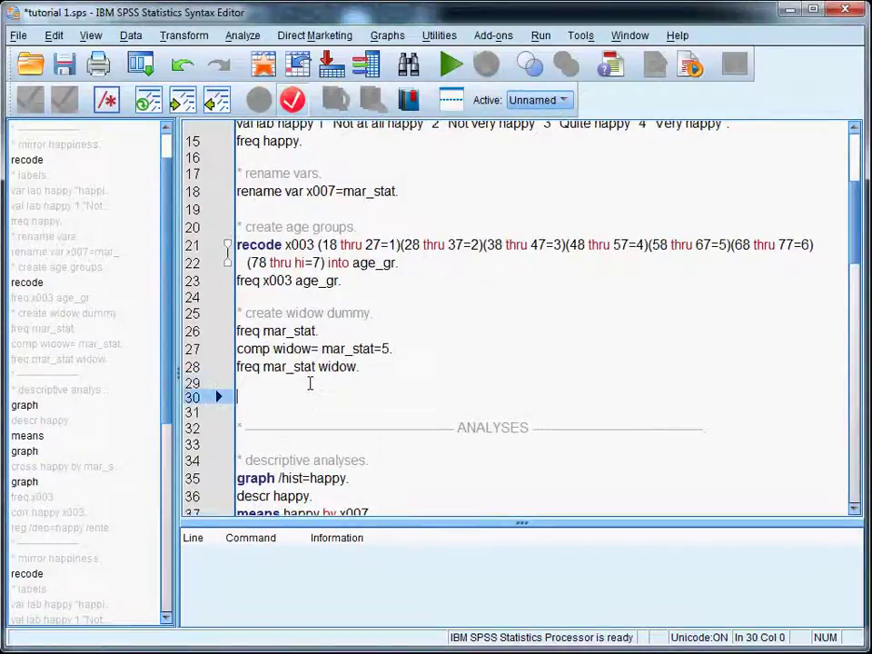
type("* ")
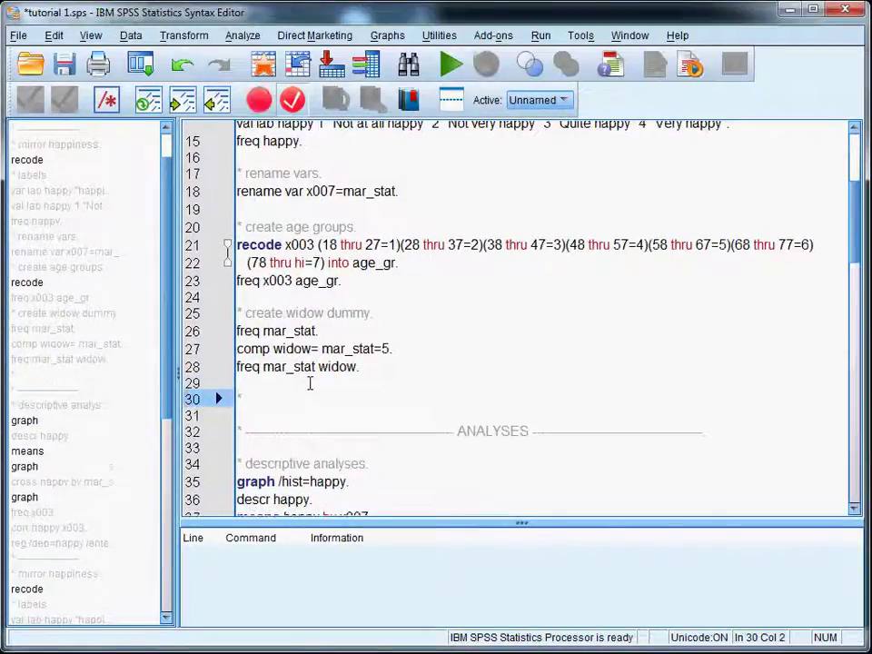
type("create ")
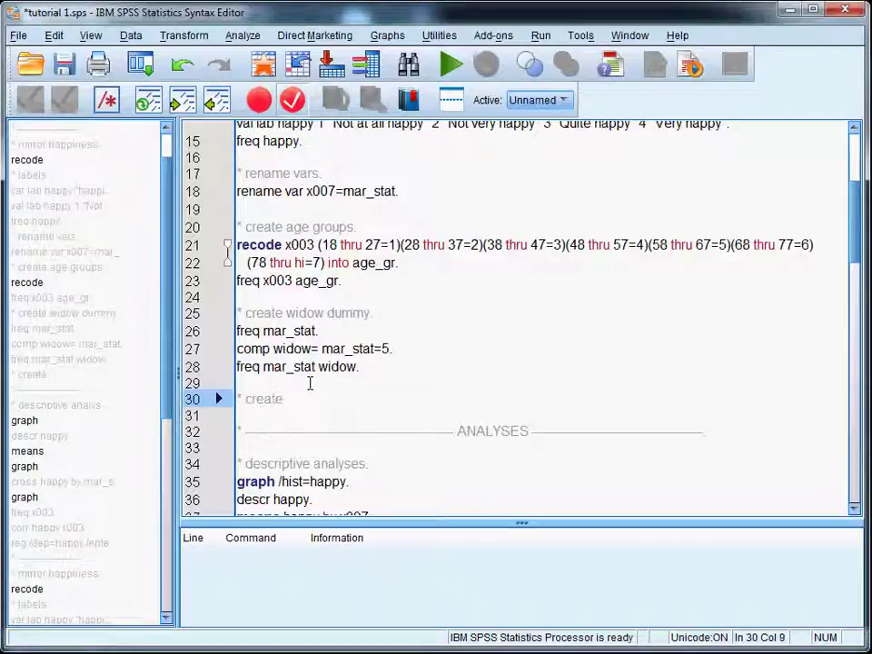
type("scale reli")
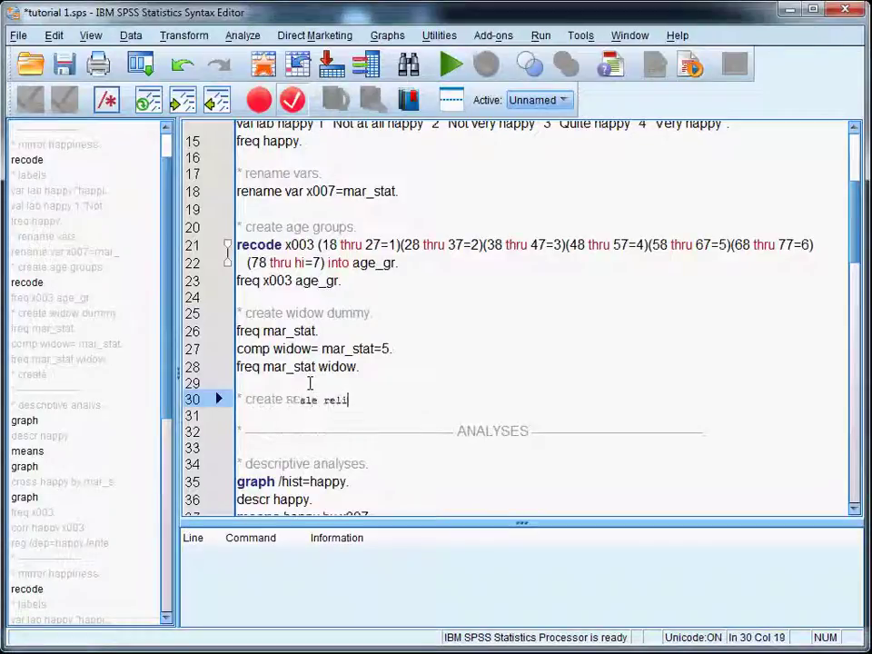
type("gious beliefs.")
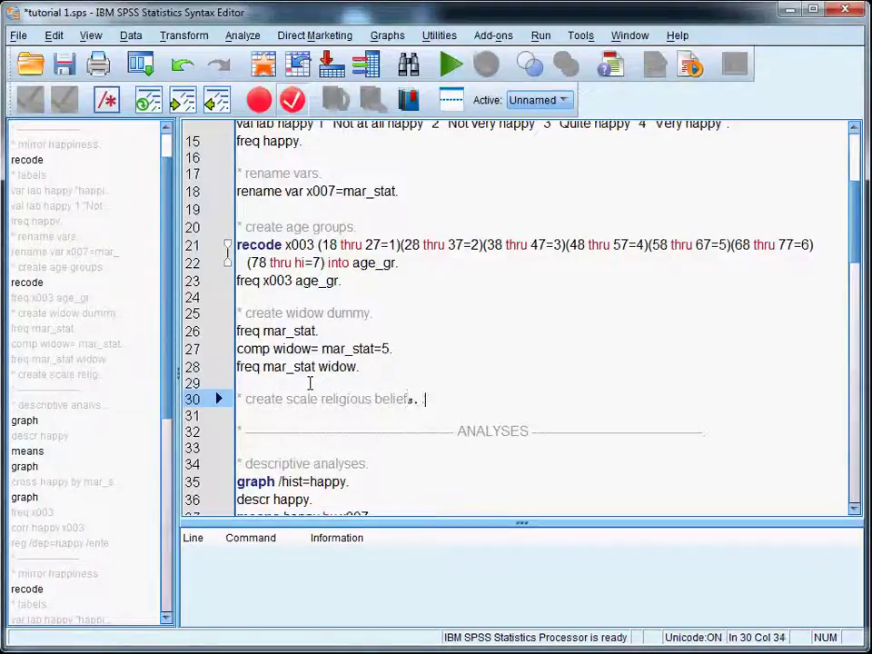
Add "freq f050 to f055." below the religious beliefs scale comment and run it.
key("Return")
key("Return")
key("Up")
type("freq ")
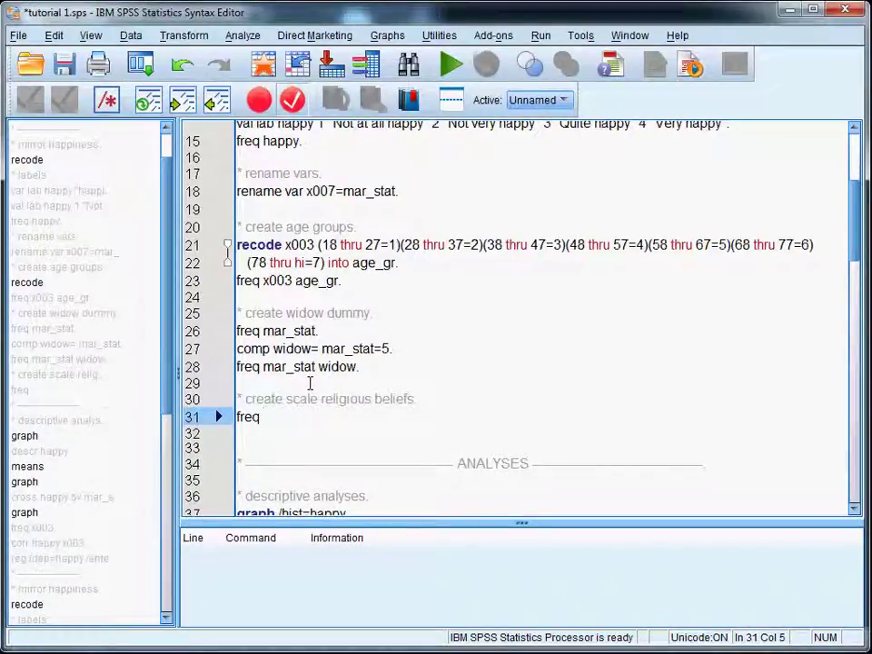
type("f050 to f")
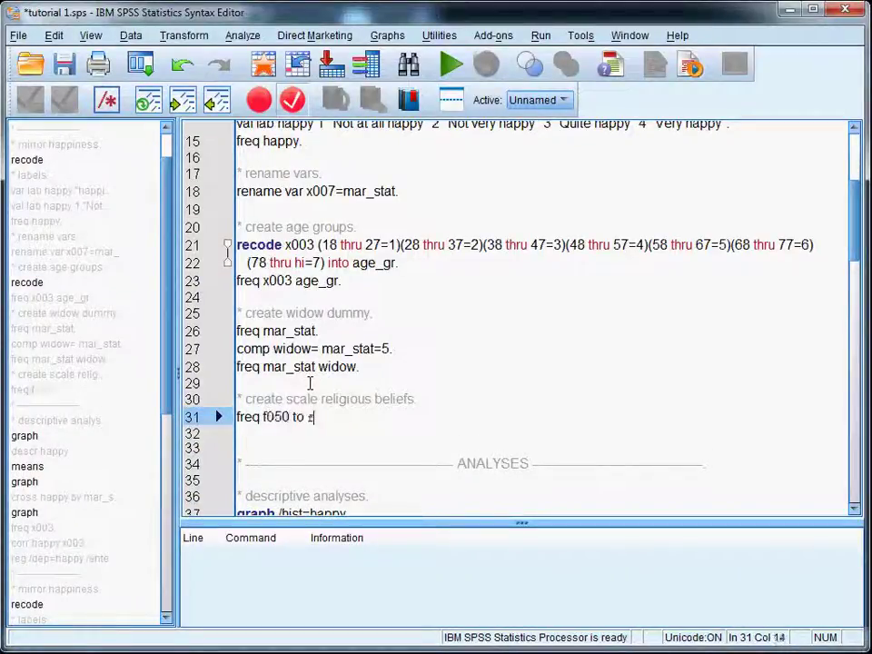
type("055.")
key("ctrl+r")
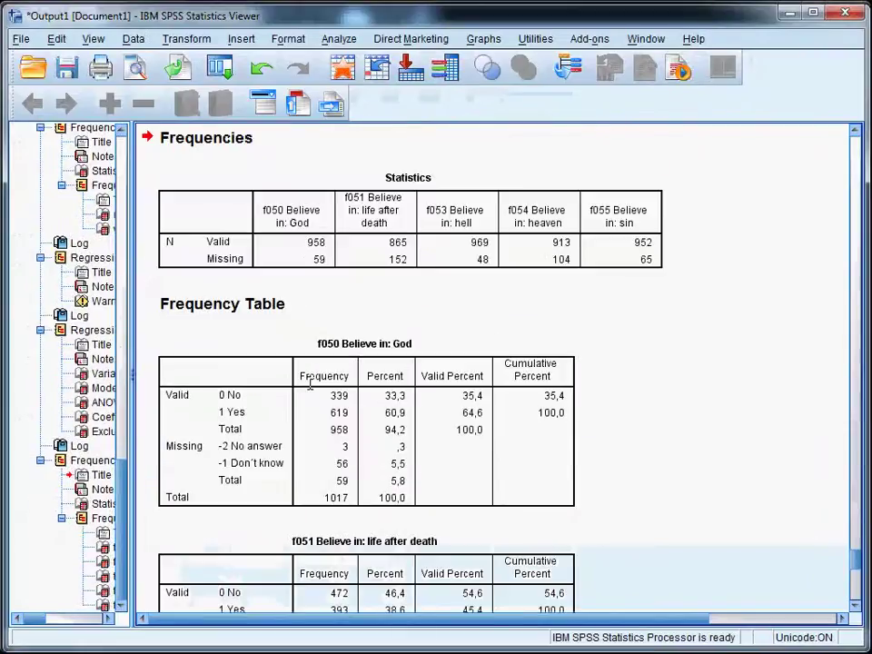
Examine the frequency tables of the belief items f050 to f055, comparing their answer distributions and missing cases.
scroll(671, 389, "down", 1)
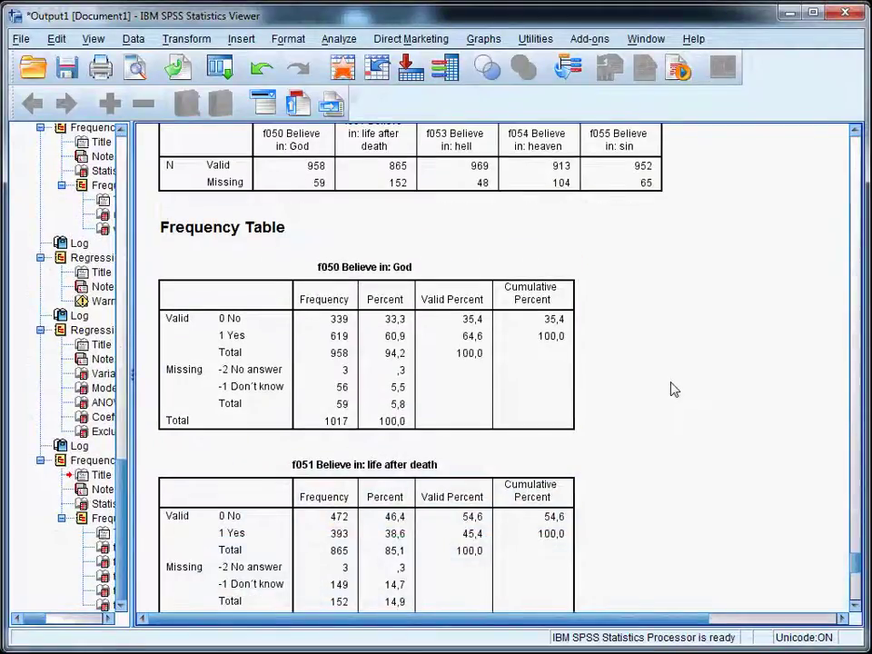
scroll(636, 348, "up", 1)
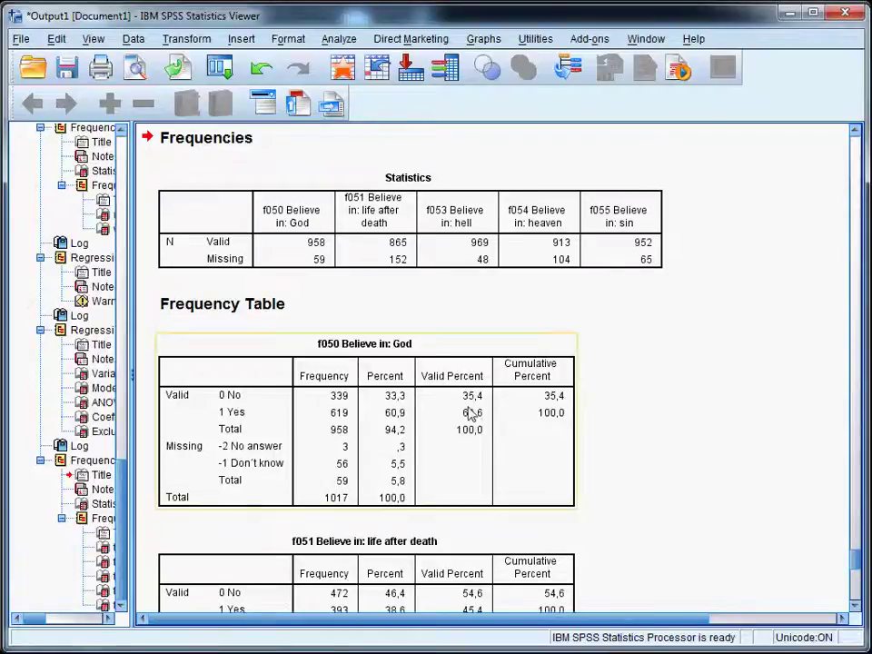
scroll(663, 419, "down", 4)
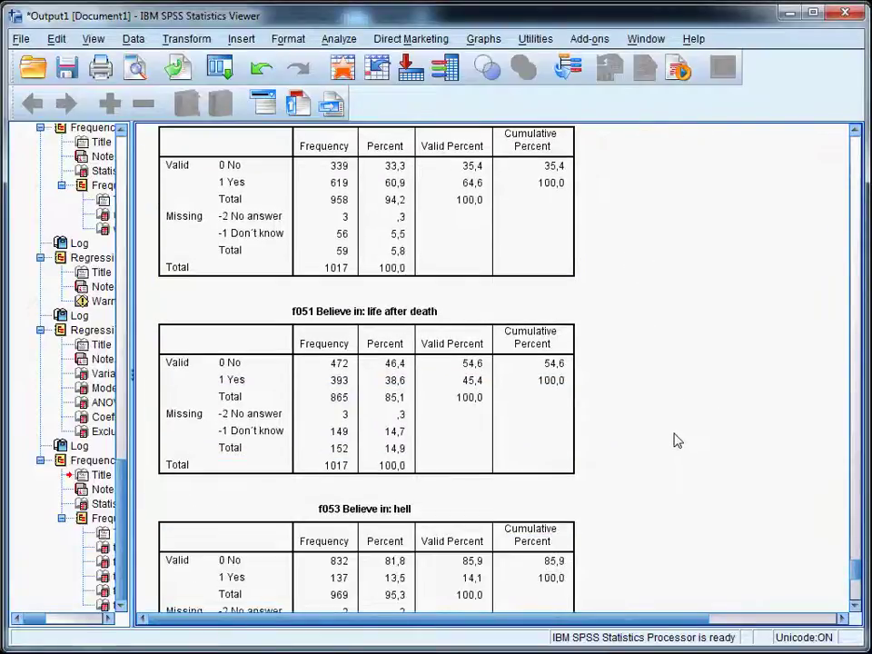
scroll(677, 434, "down", 6)
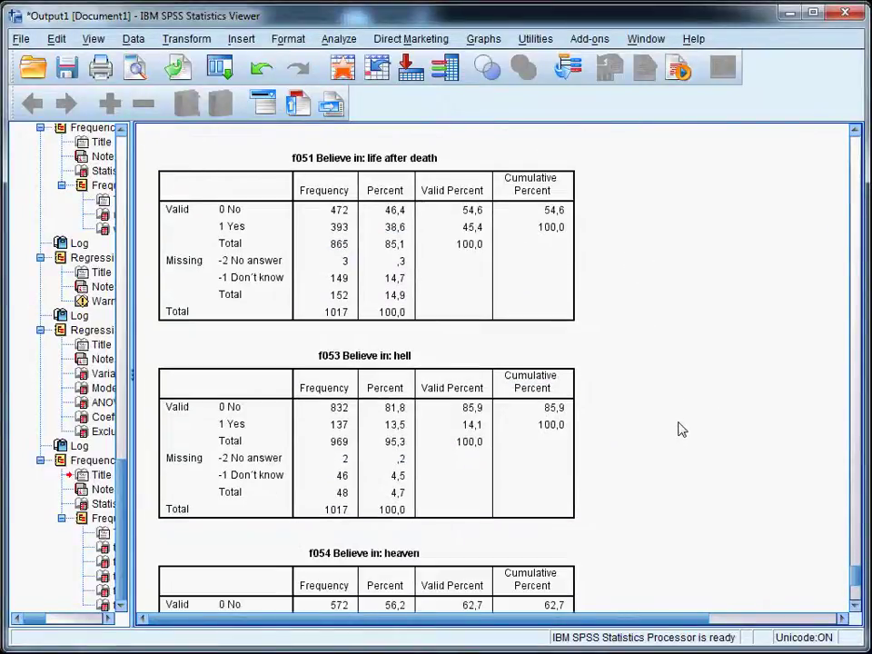
scroll(682, 428, "up", 5)
scroll(683, 426, "up", 5)
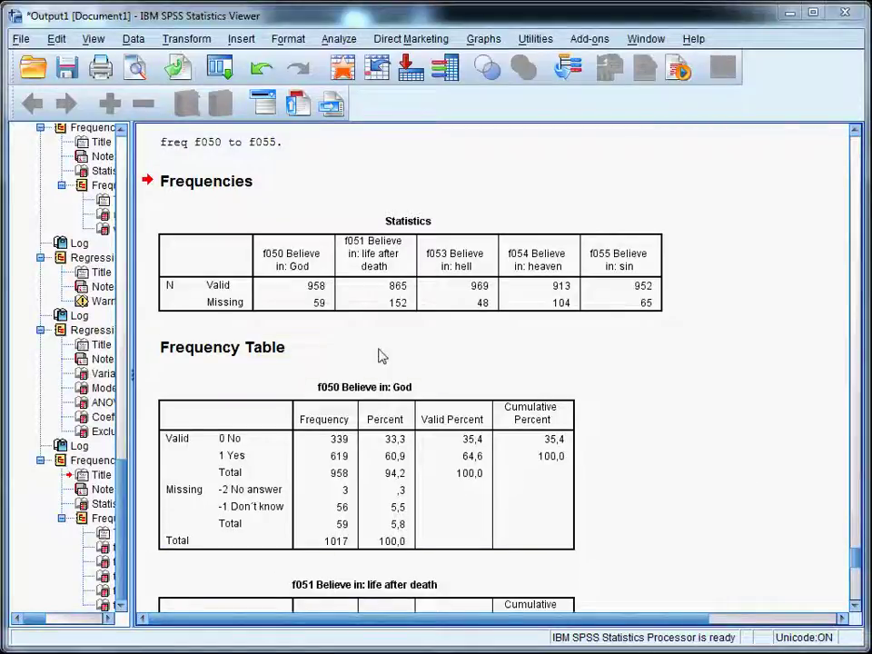
left_click(293, 302)
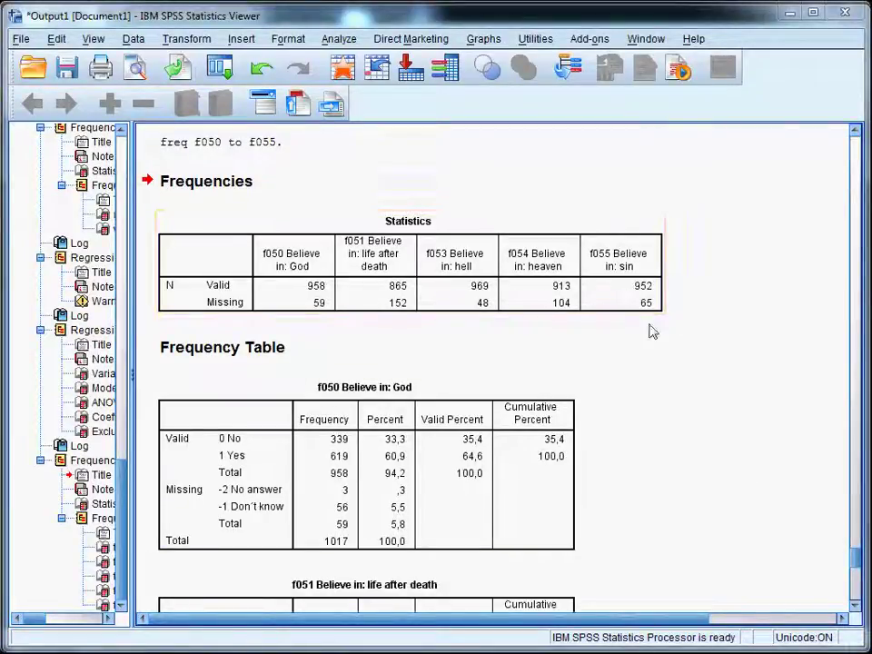
left_click(282, 348)
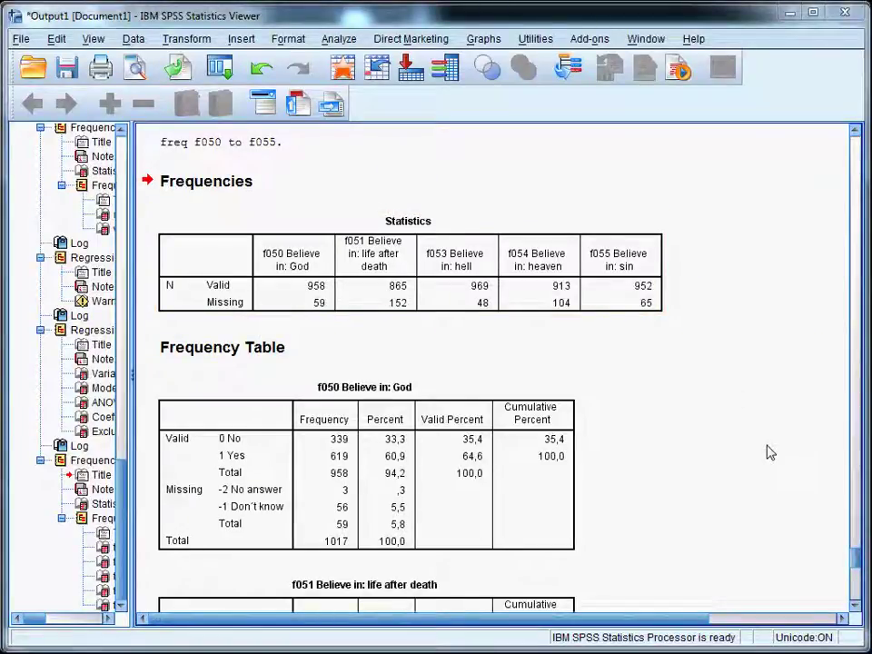
left_click(317, 302)
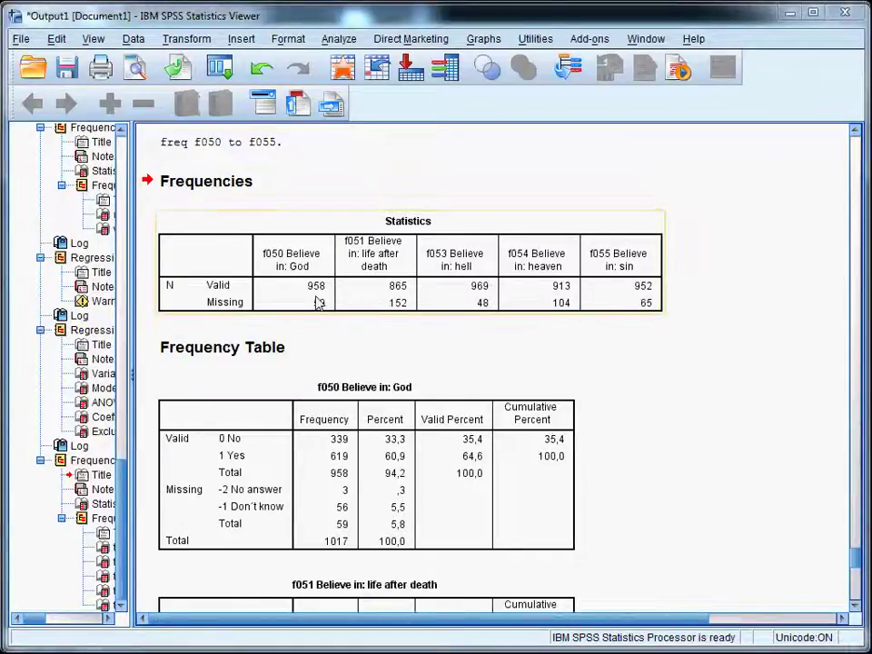
left_click(319, 350)
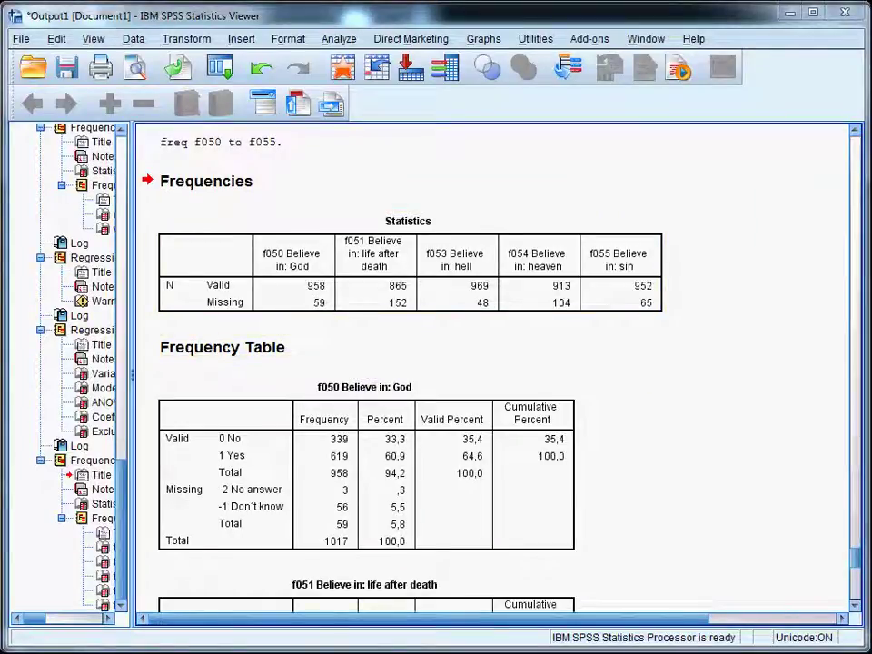
Start a count command for rel_mis below the belief frequencies in the syntax file, reusing the variable range f050 to f055.
key("alt+Tab")
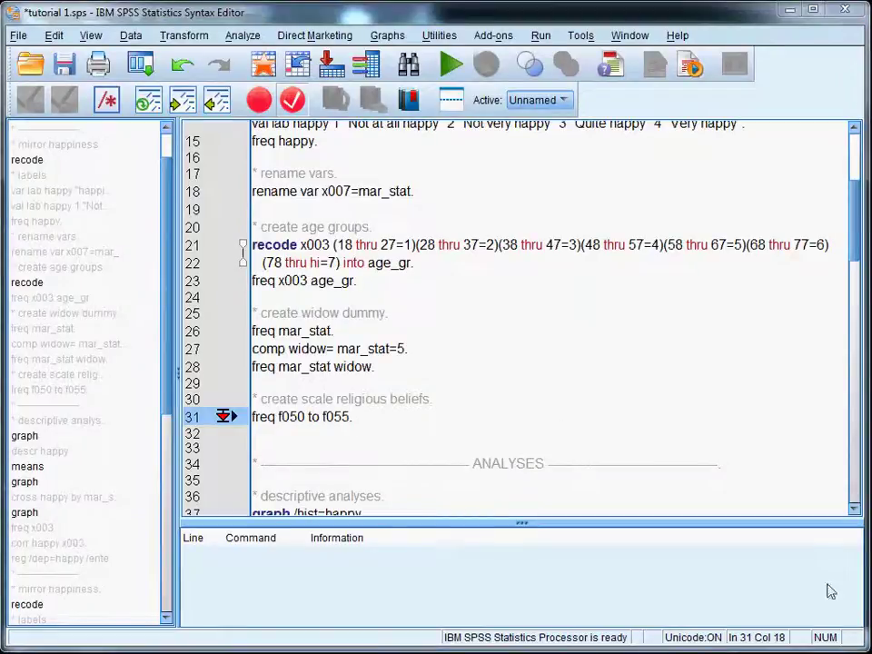
left_click(370, 414)
key("Return")
type("co")
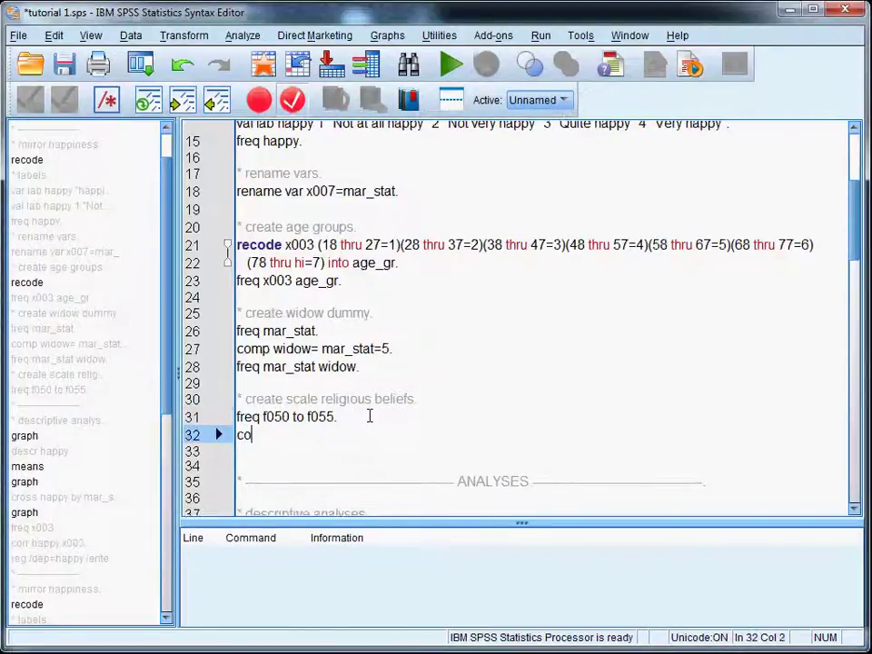
type("unt rel_mis")
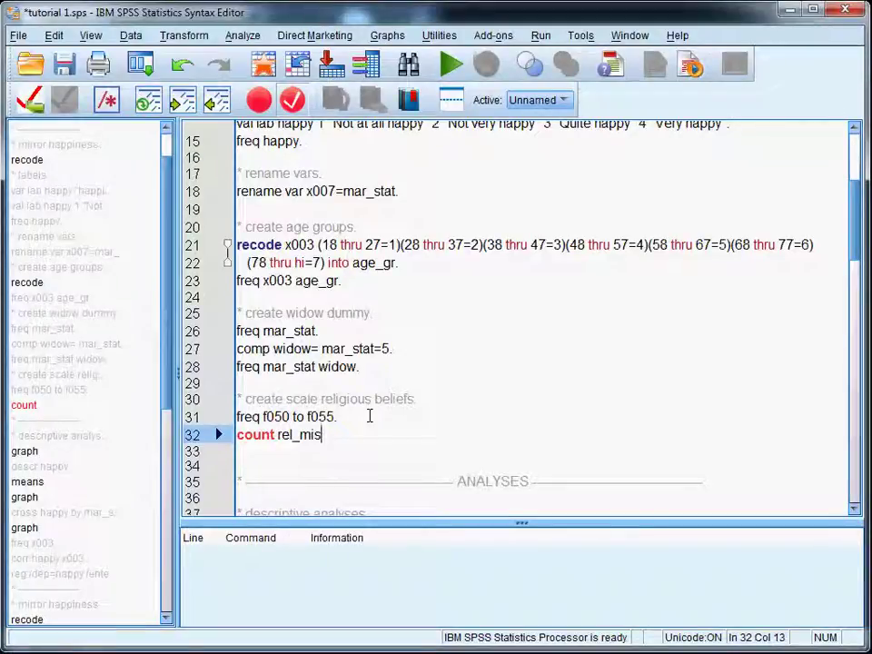
type("=")
left_click_drag(260, 416, 335, 416)
key("ctrl+c")
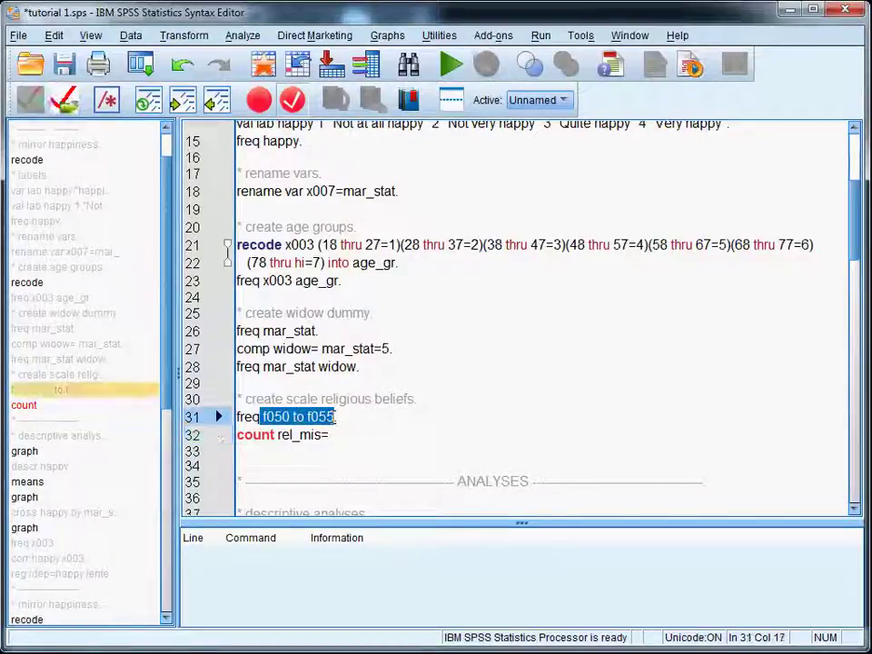
left_click(330, 434)
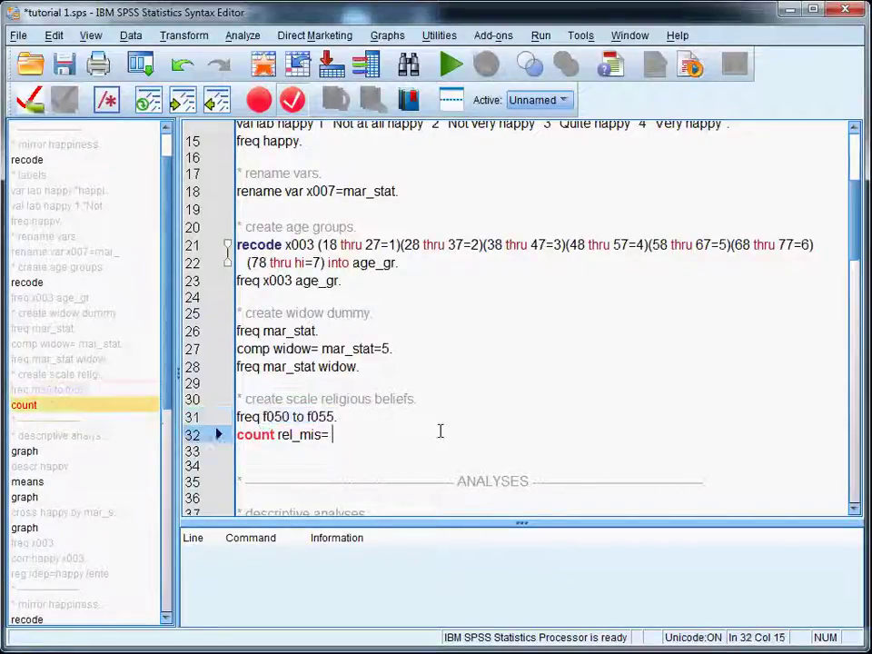
key("ctrl+v")
Complete the rel_mis count command with "(missing)." as the value to count and run it.
type("()")
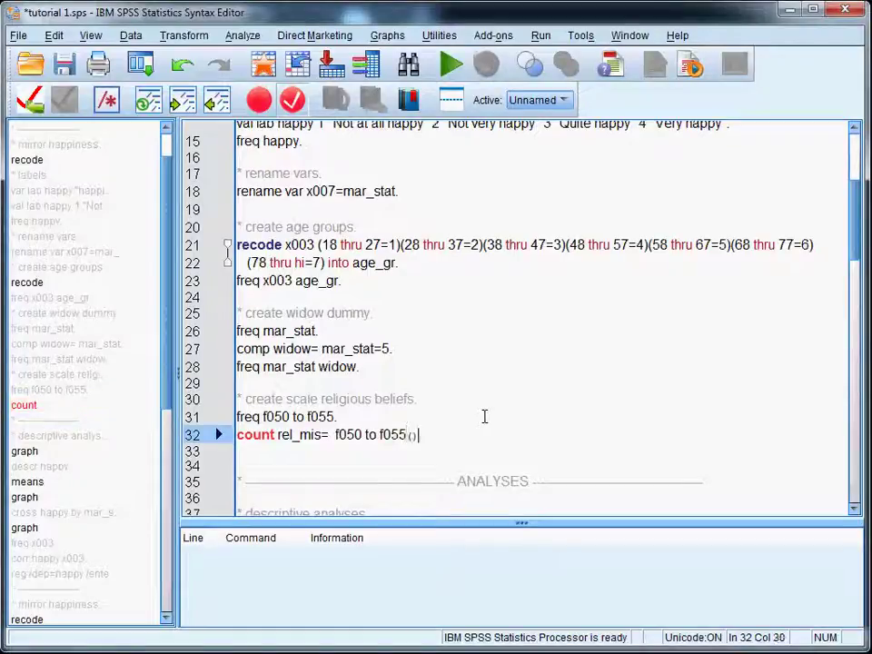
key("Left")
key("Left")
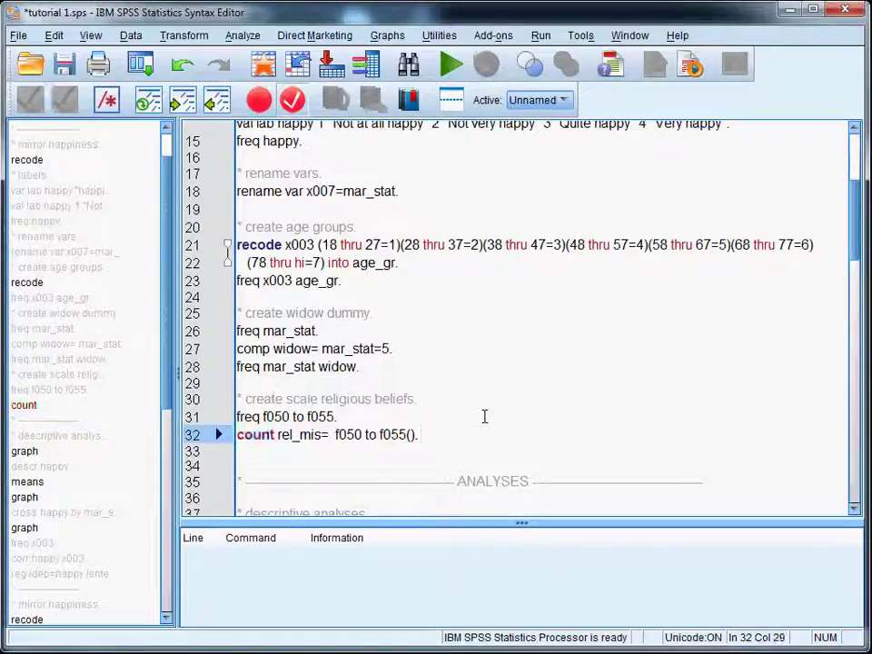
type("missing")
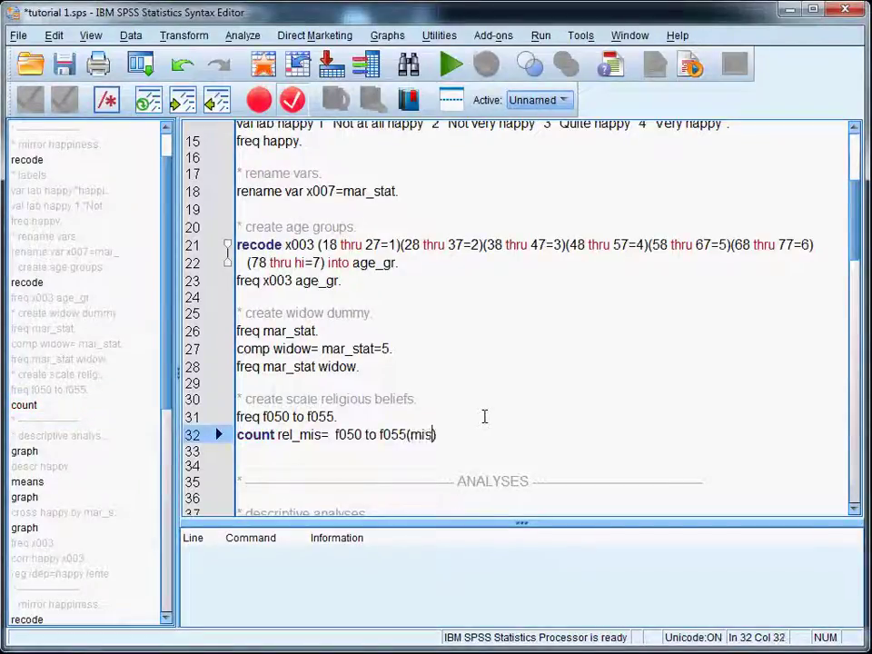
left_click(369, 433)
key("ctrl+r")
key("alt+Tab")
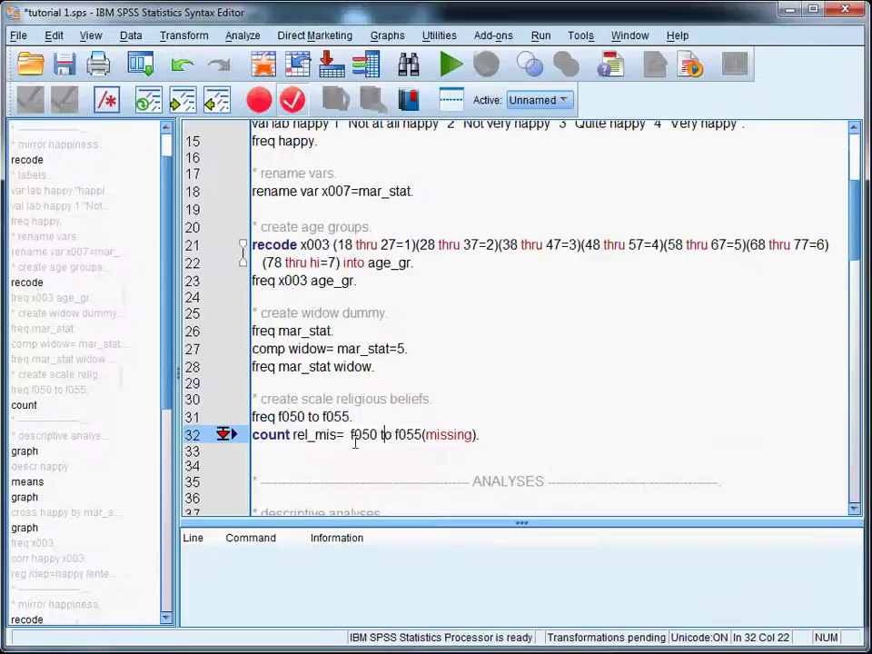
Add "freq rel_mis." below the count command, run it and view the resulting frequency table.
key("Down")
type("freq ")
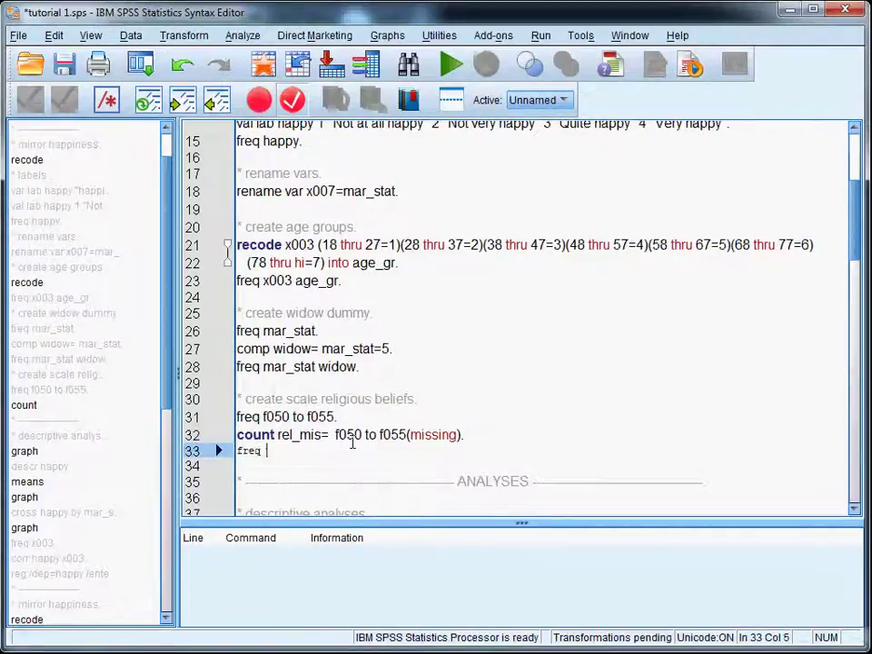
type("rel_m")
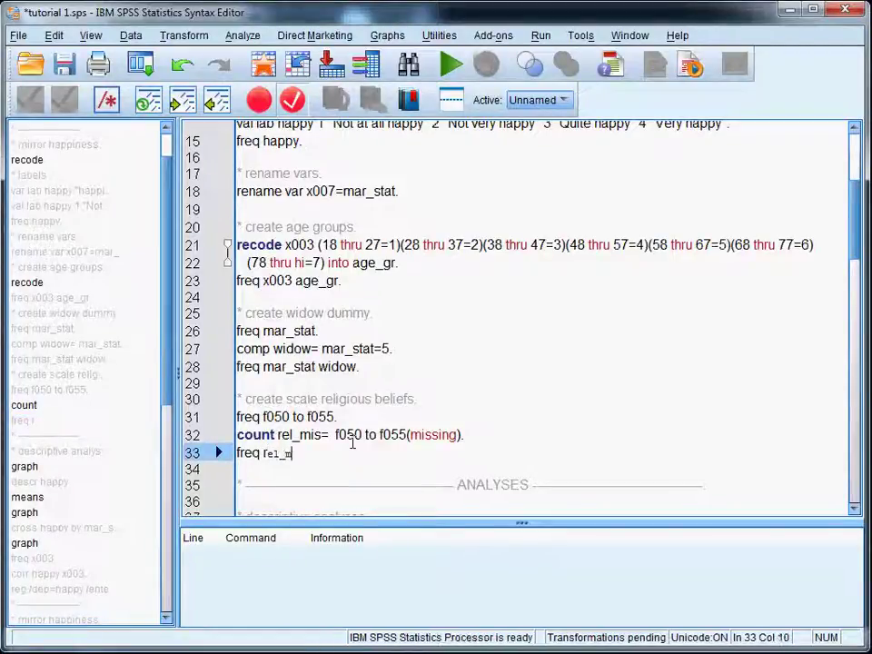
type("is.")
key("ctrl+r")
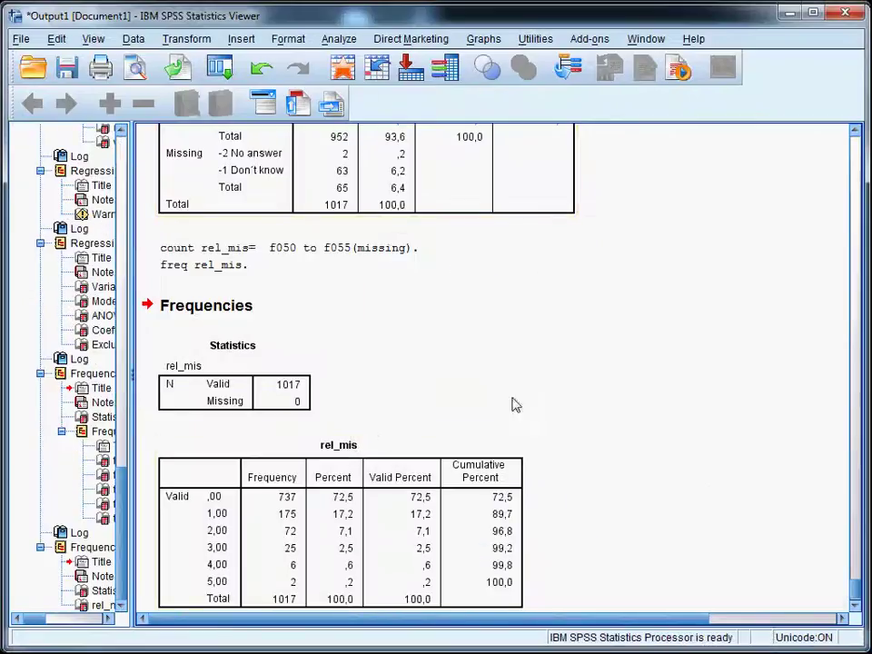
scroll(516, 406, "down", 1)
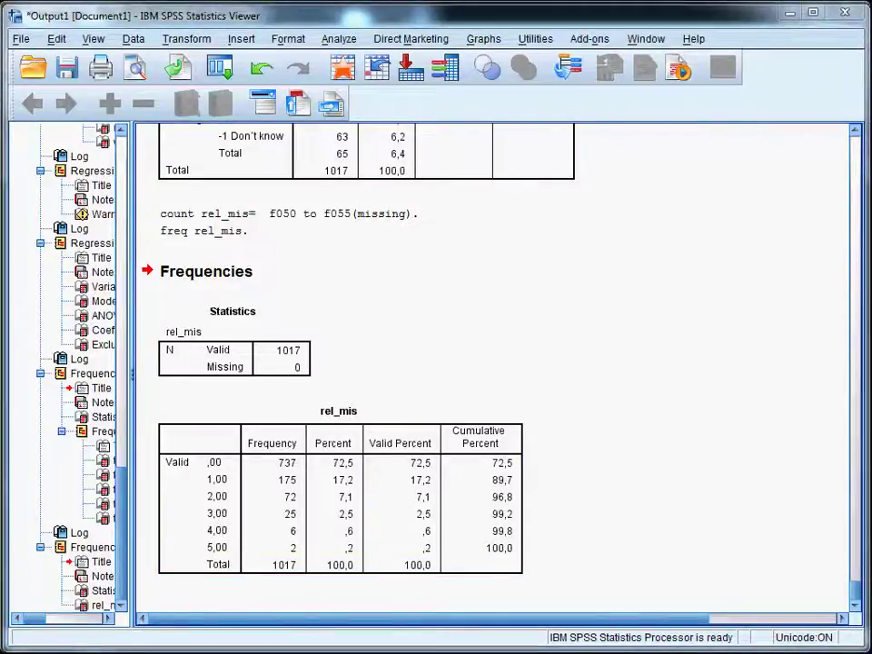
Add the reliability command "rel var= f050 to f055." below the rel_mis frequencies in the syntax file and run it.
key("alt+Tab")
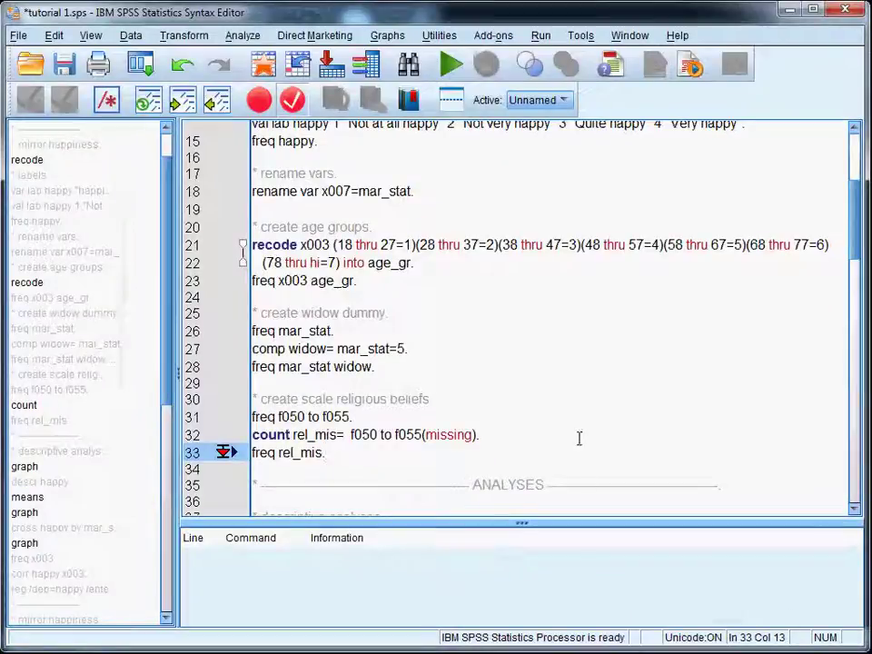
key("Return")
key("Return")
key("Return")
key("Up")
key("Up")
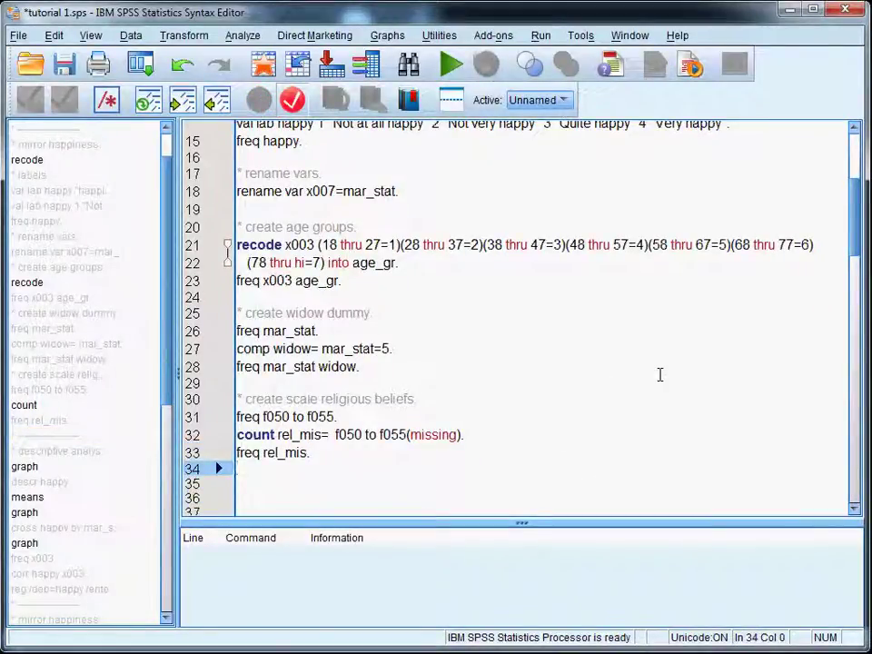
type("re")
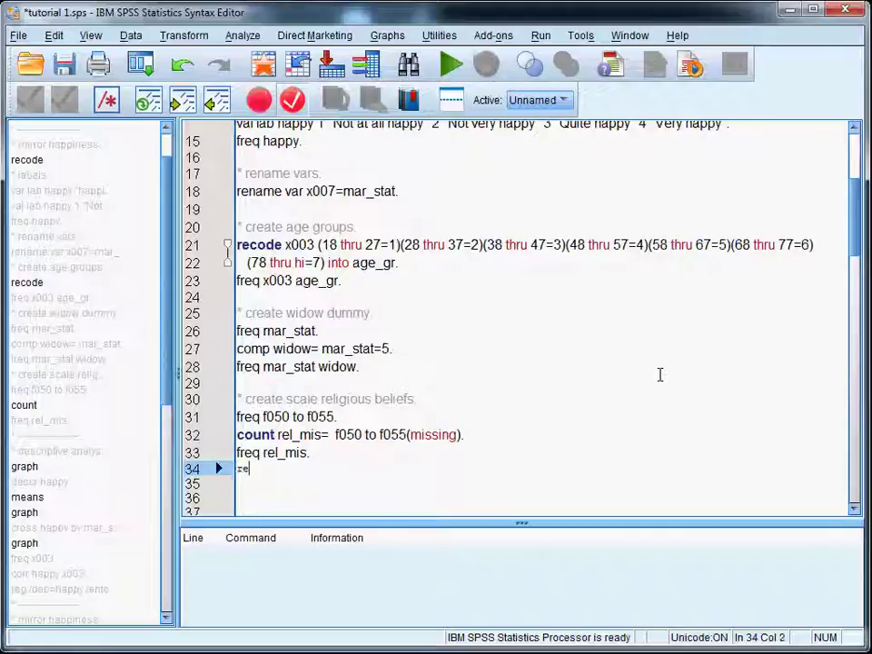
type("l var")
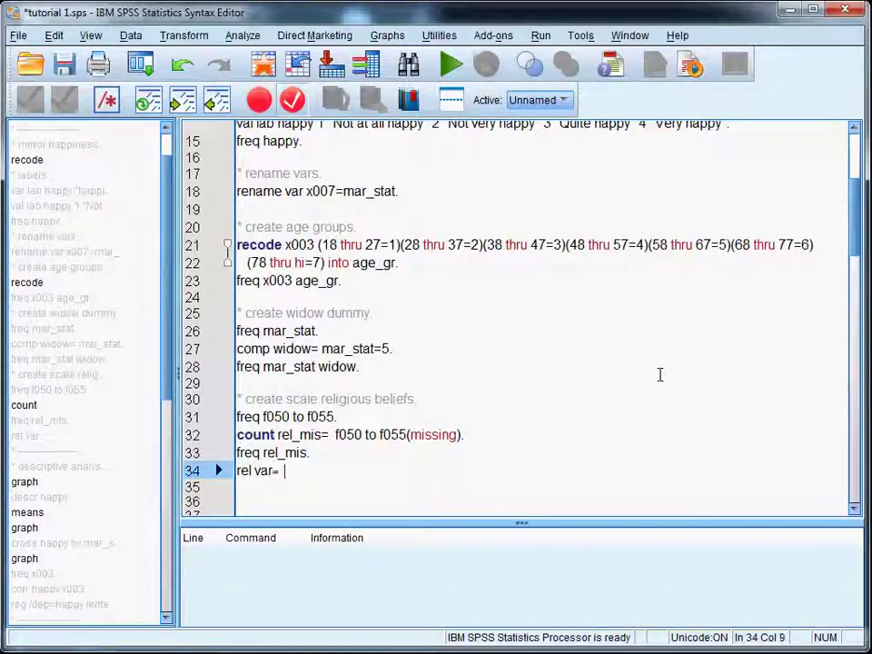
type("=")
key("ctrl+v")
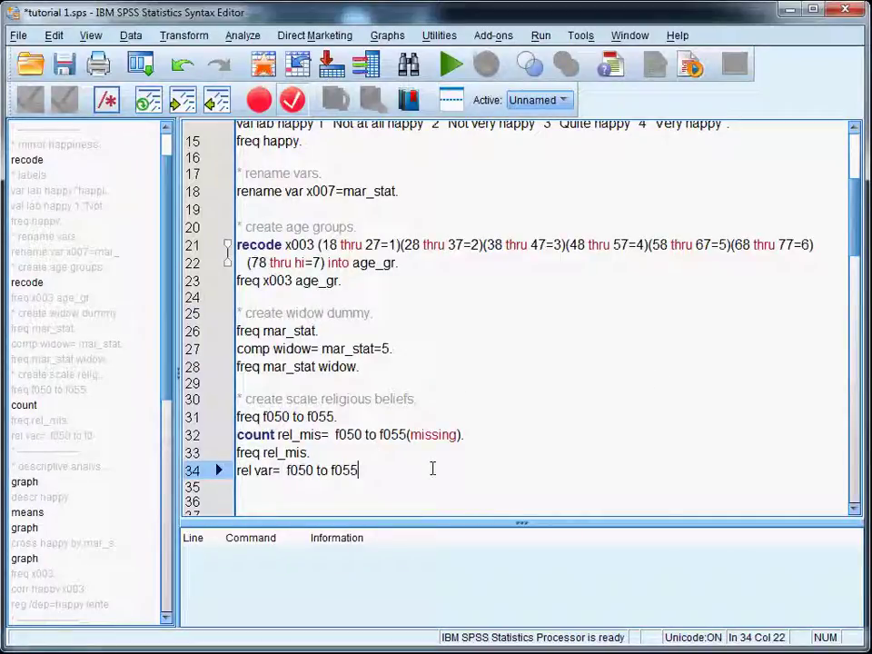
type(".")
key("ctrl+r")
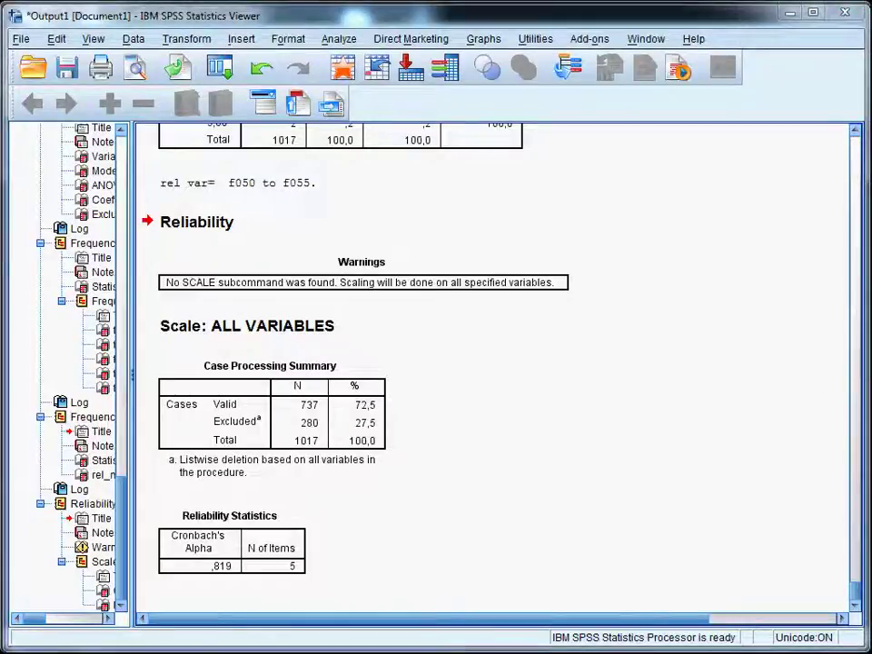
Add the factor analysis command "factor var= f050 to f055." below the reliability command in the syntax file and run it.
key("alt+Tab")
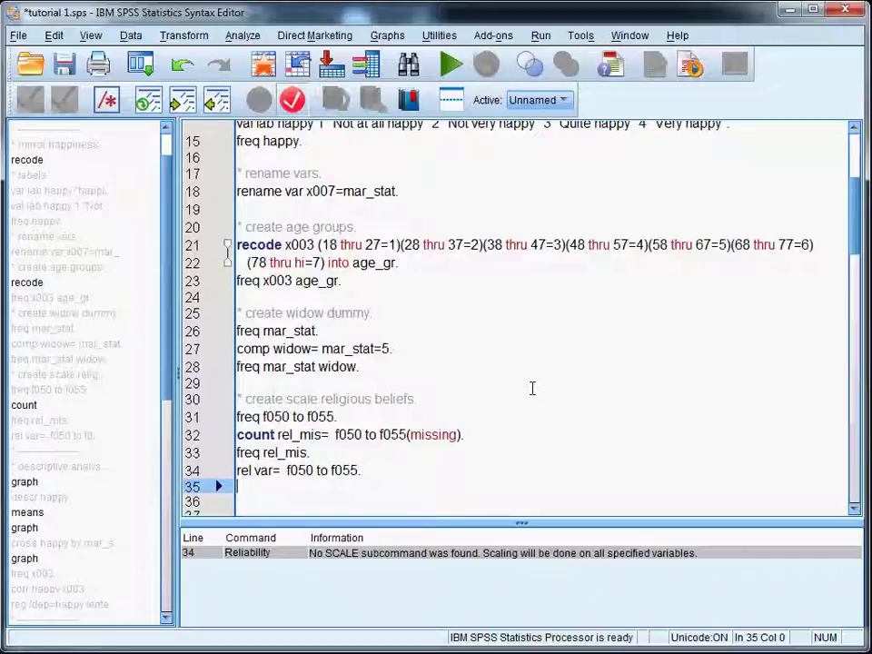
type("factor")
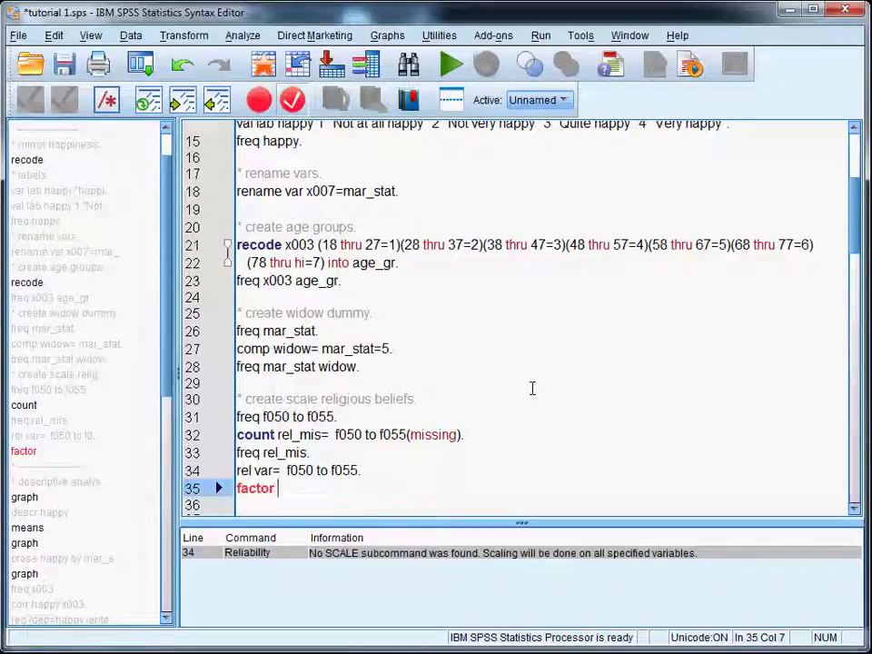
type(" var")
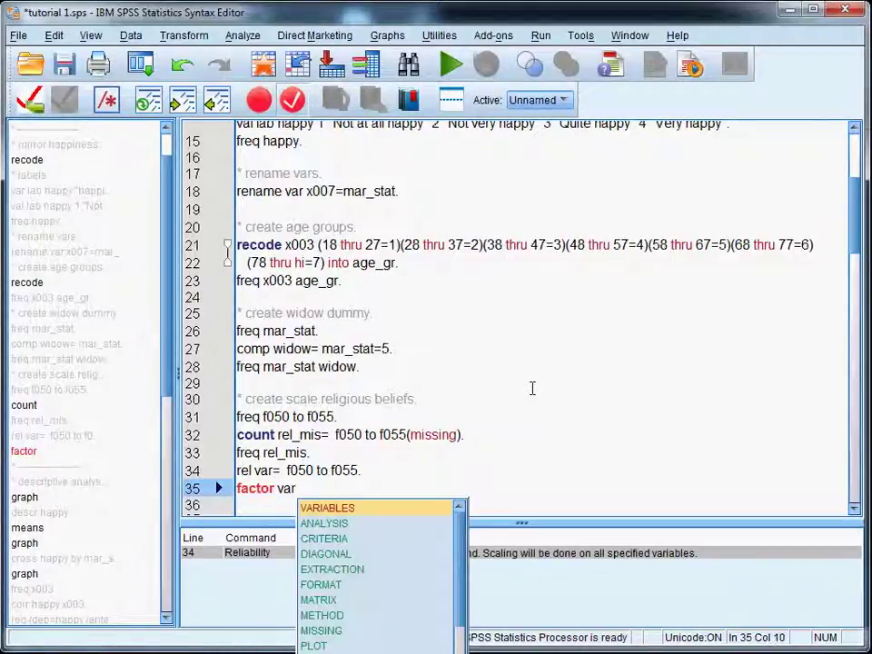
type("=")
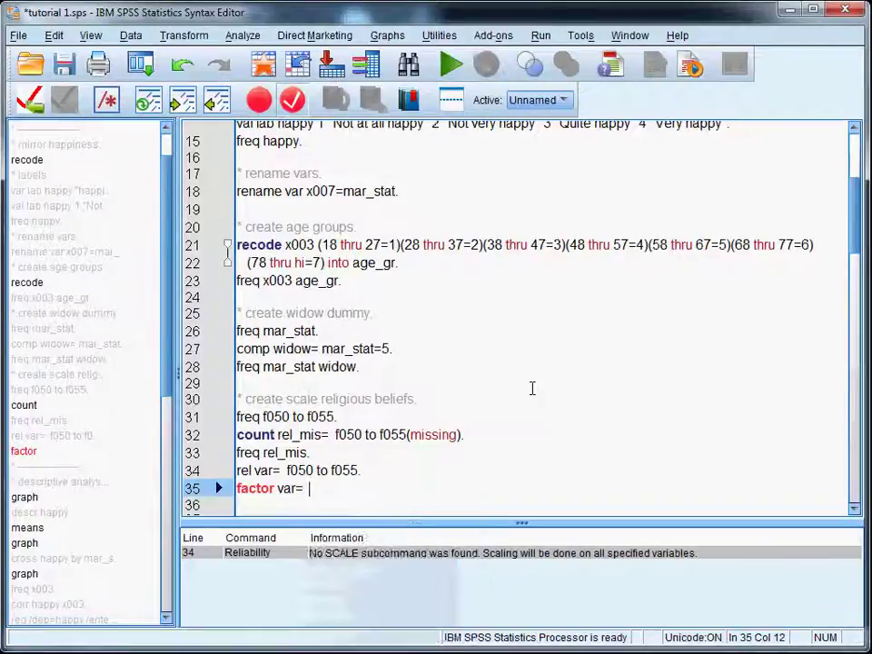
type("f050 to f055")
type(".")
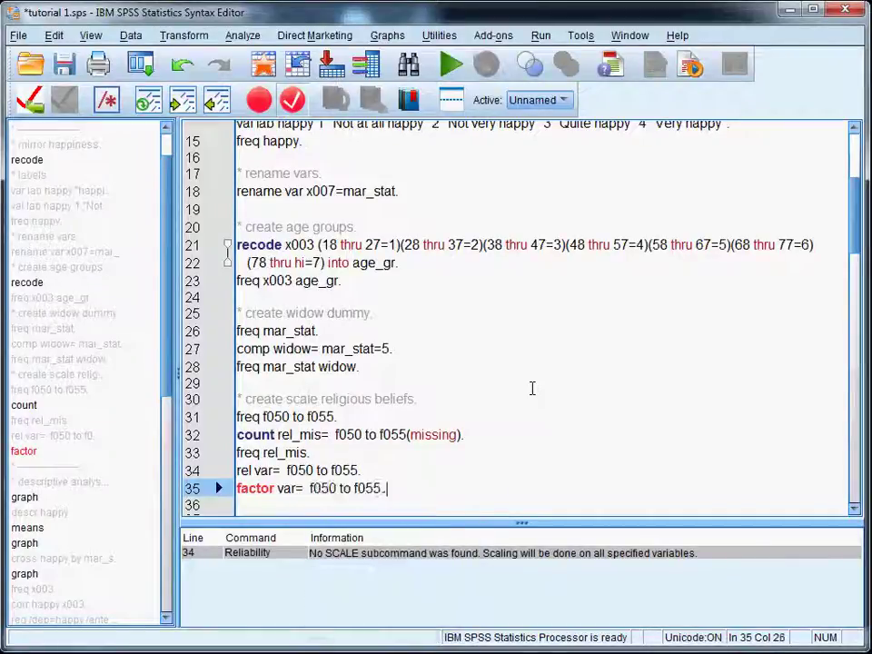
key("ctrl+r")
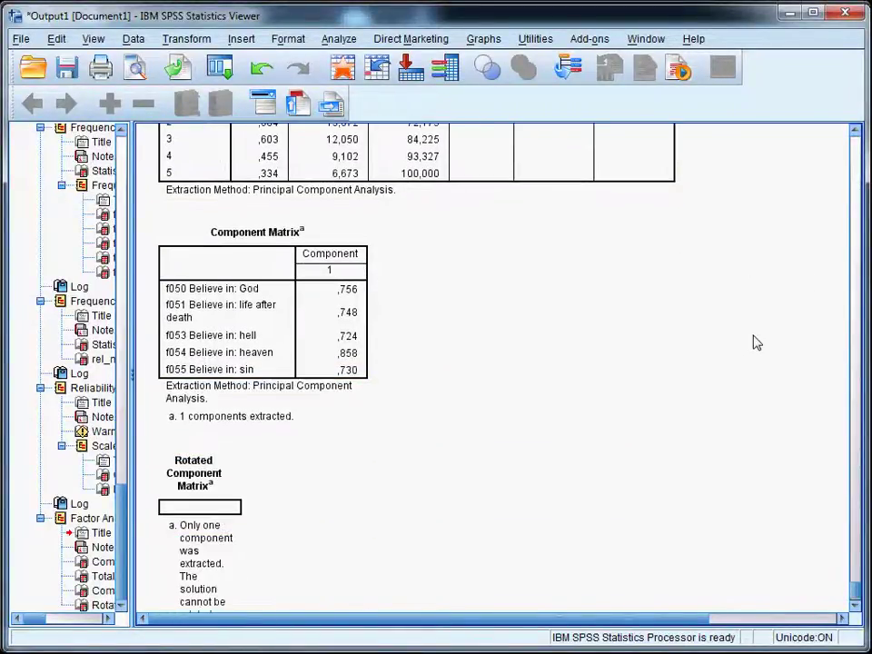
Examine the factor analysis output for the belief items, including the communalities, eigenvalues in Total Variance Explained and the component matrix.
scroll(728, 323, "up", 3)
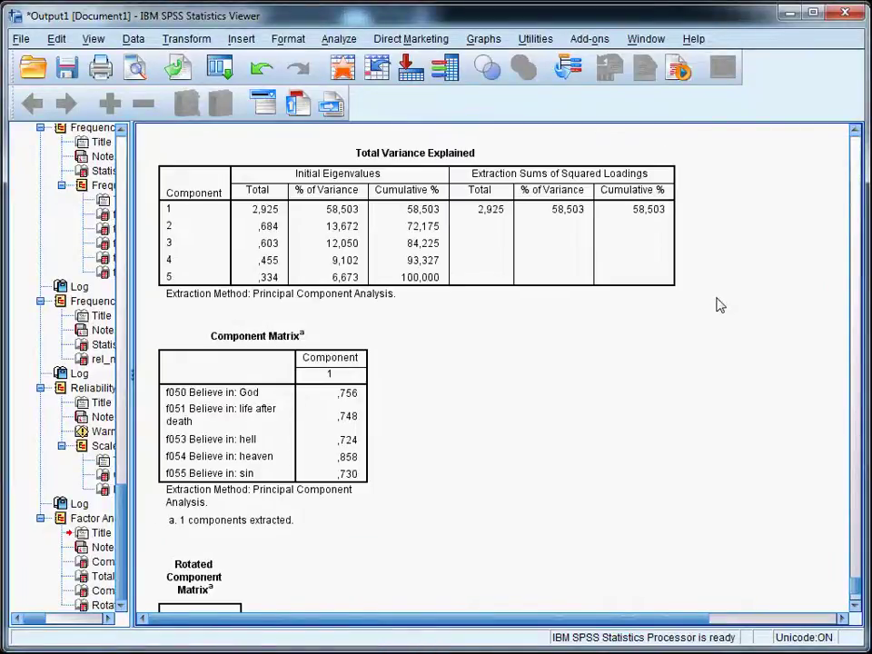
scroll(750, 310, "down", 2)
scroll(750, 310, "up", 3)
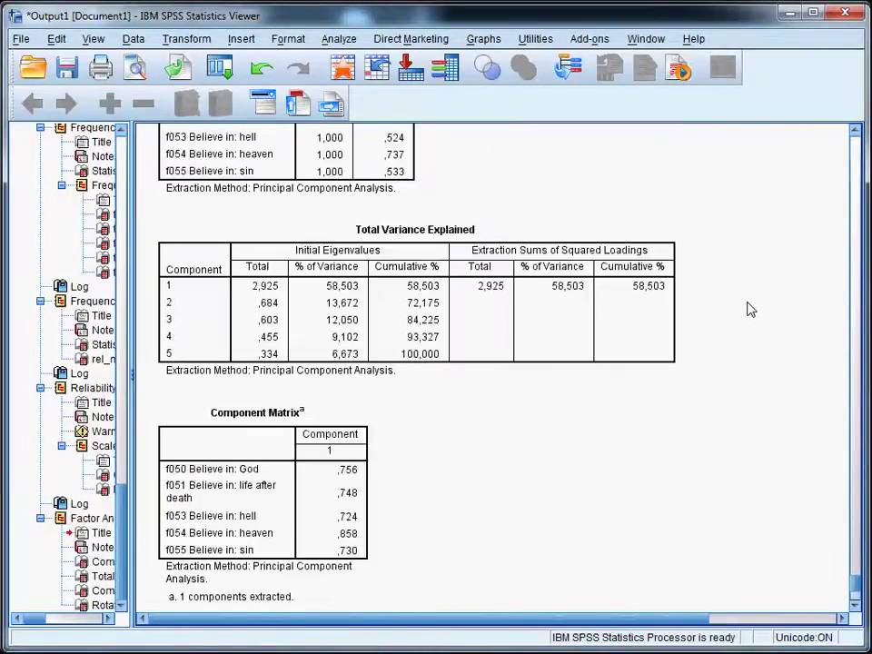
scroll(750, 310, "up", 5)
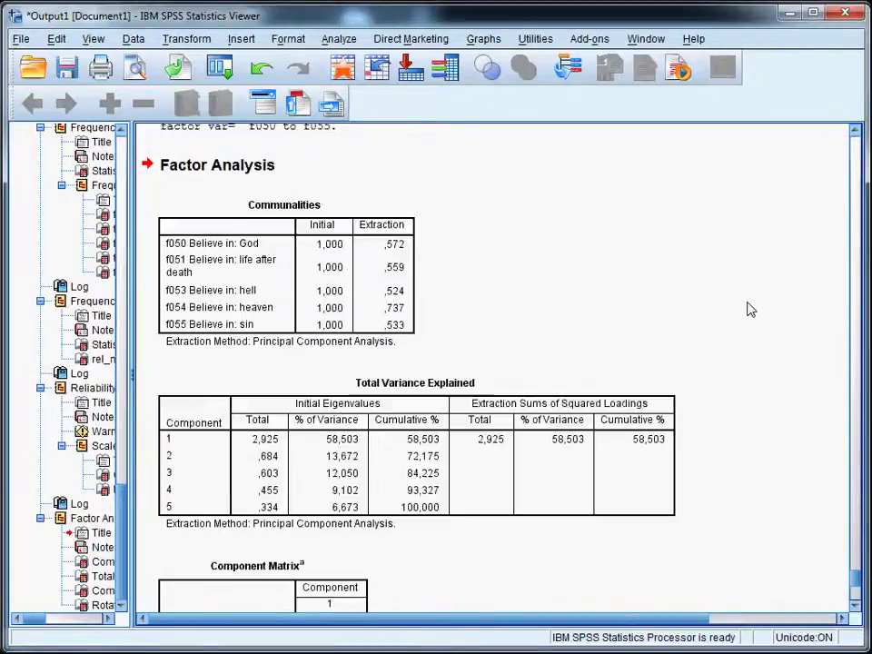
scroll(750, 309, "down", 1)
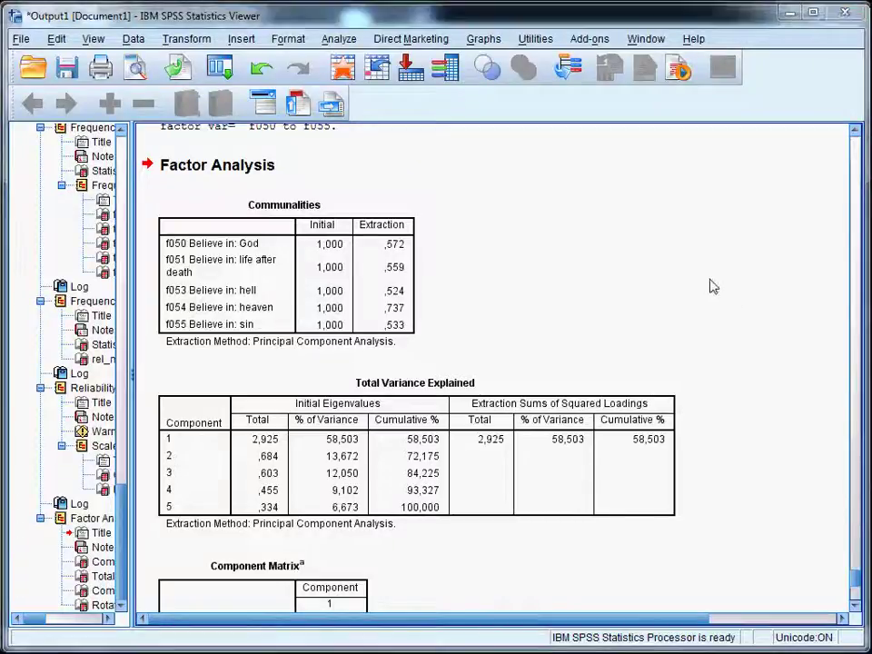
left_click(265, 456)
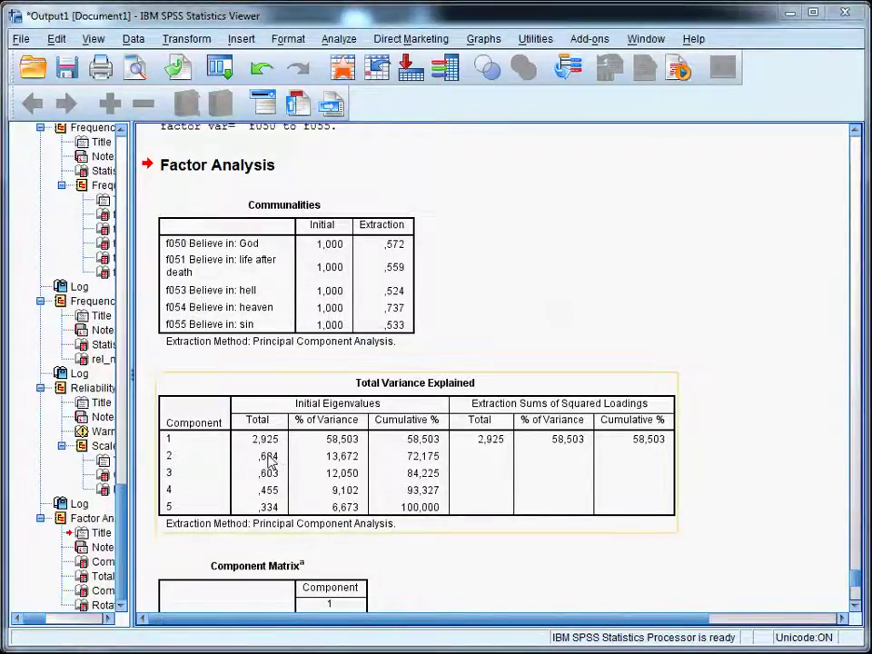
left_click(532, 290)
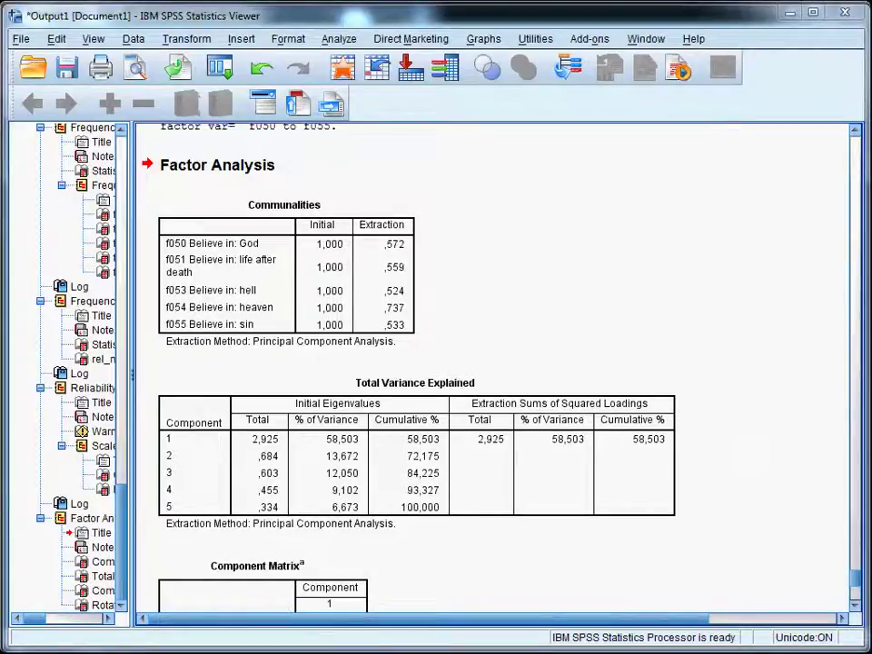
Start a compute command "comp rel_bel=" on a new line below the factor command in the syntax file.
key("alt+Tab")
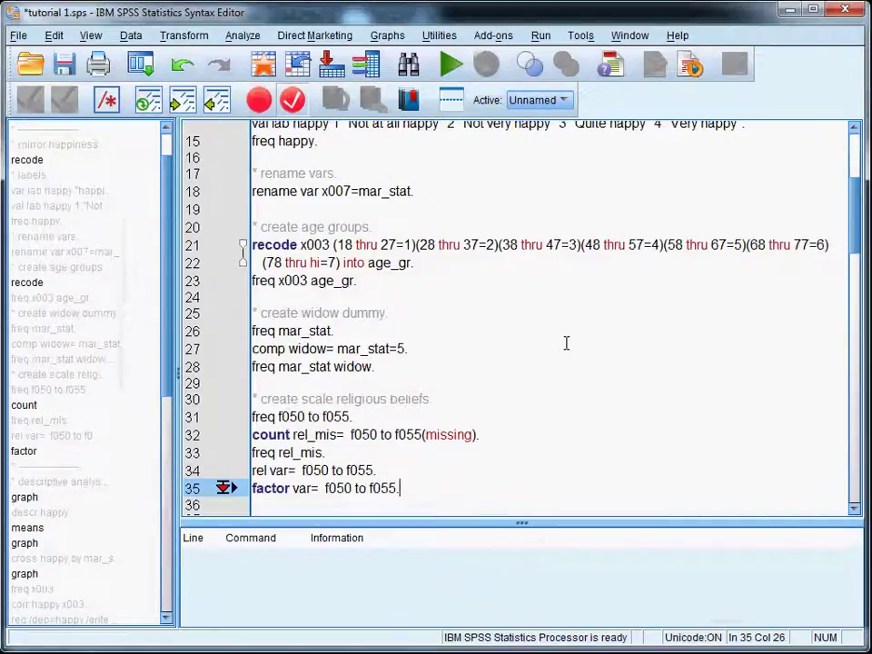
key("Return")
key("Return")
key("Return")
key("Up")
key("Up")
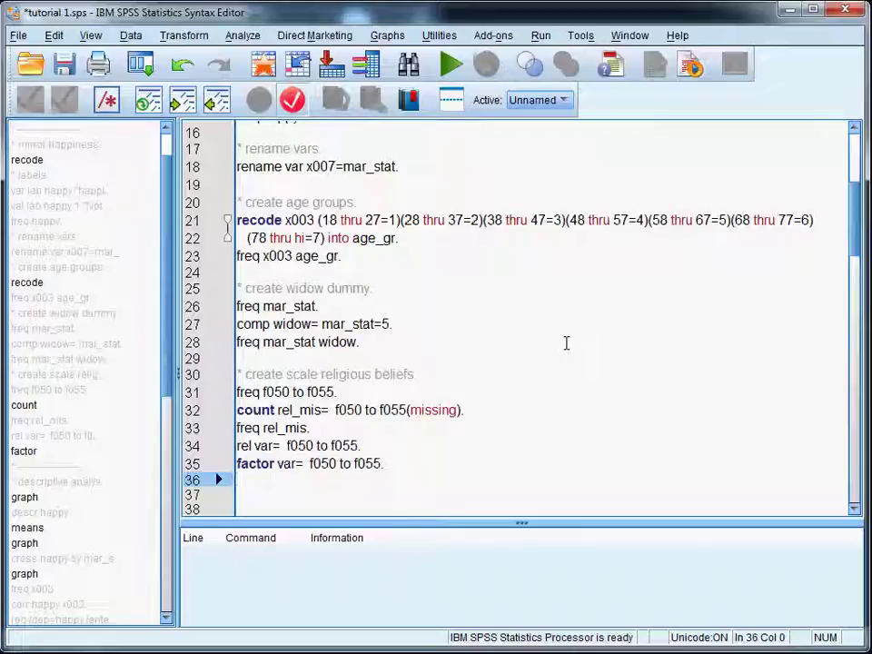
type("comp")
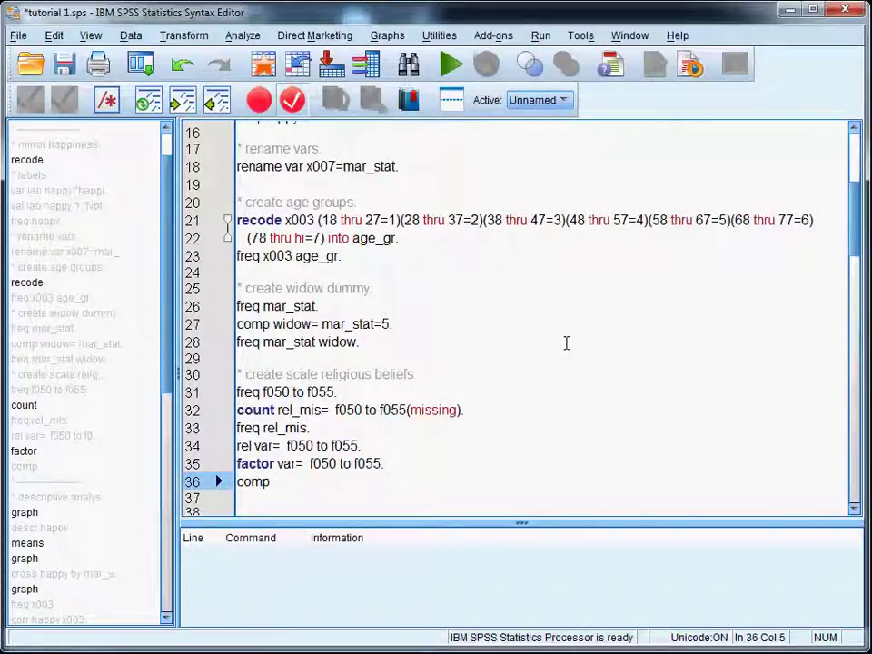
type(" rel_bel")
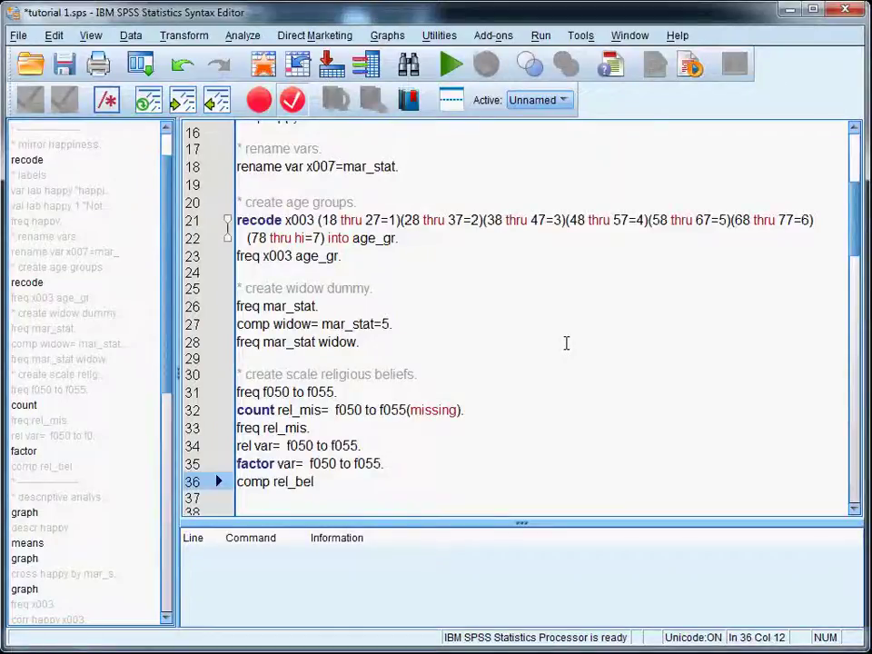
type("= ")
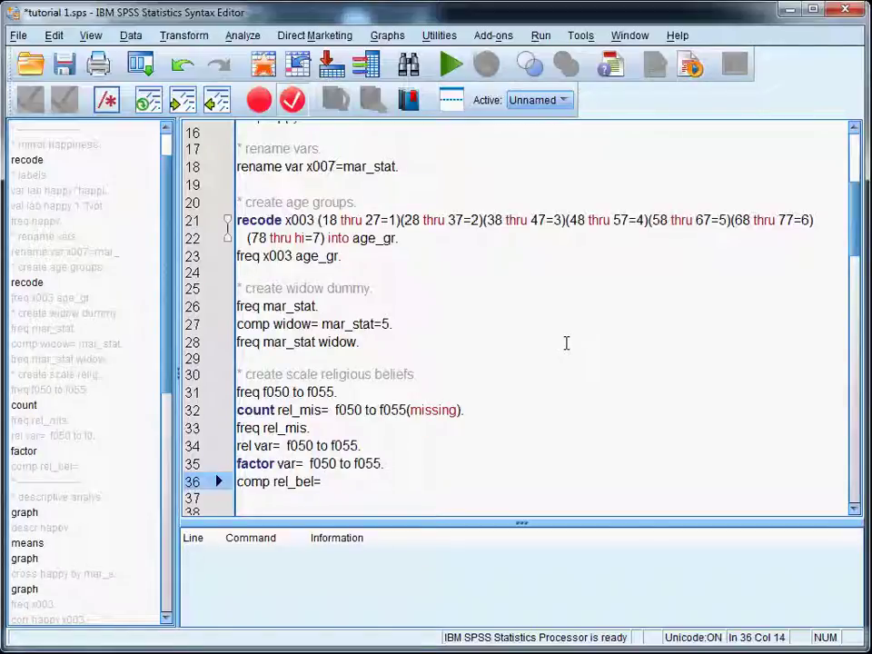
Complete the rel_bel compute command with the expression "means( f050 to f055).".
type("means")
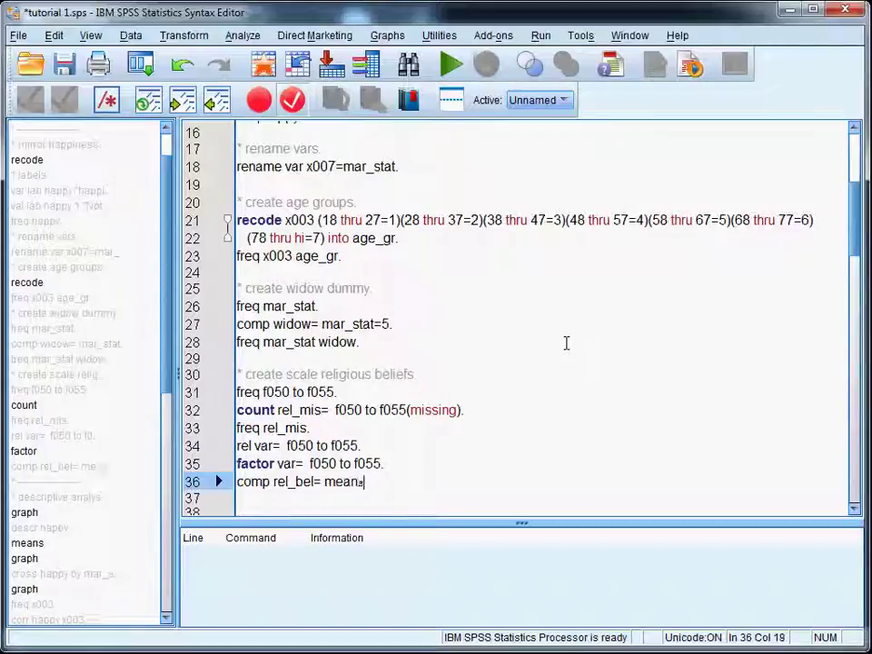
type("(f050 to f055")
type(")")
key("Left")
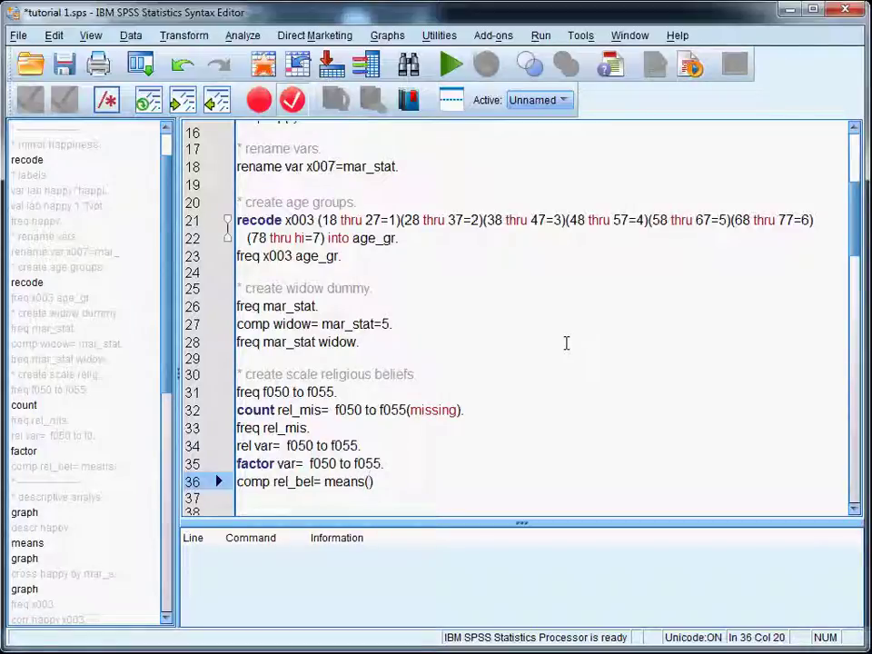
type("f050 to f055")
key("End")
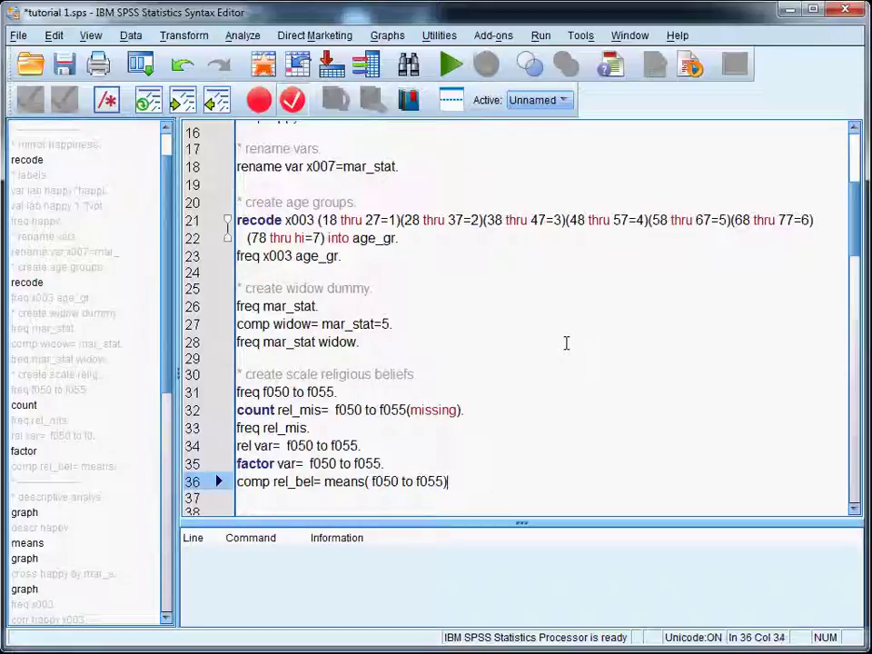
type(".")
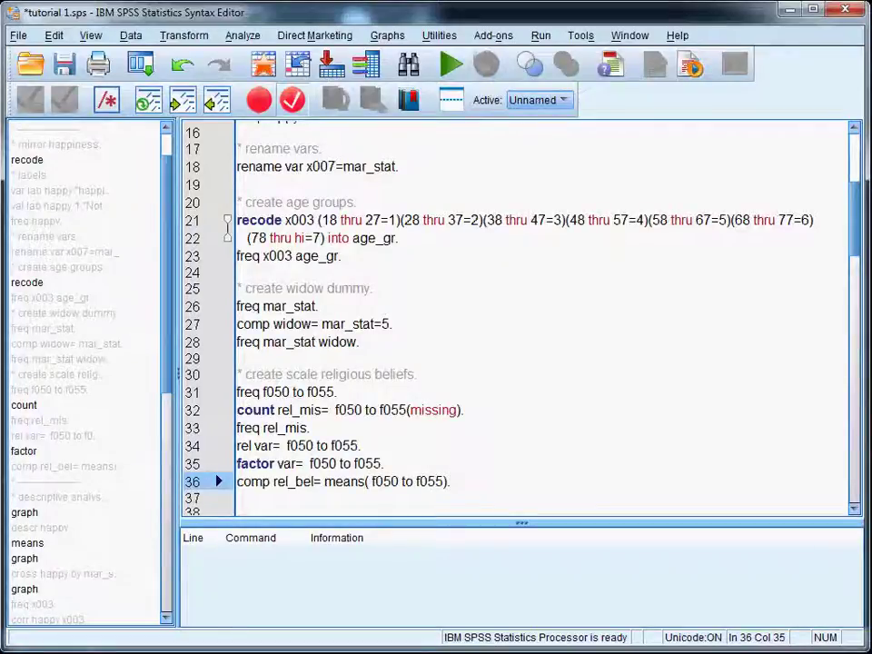
Add "freq rel_bel." below the rel_bel compute command and run both lines together.
left_click(413, 480)
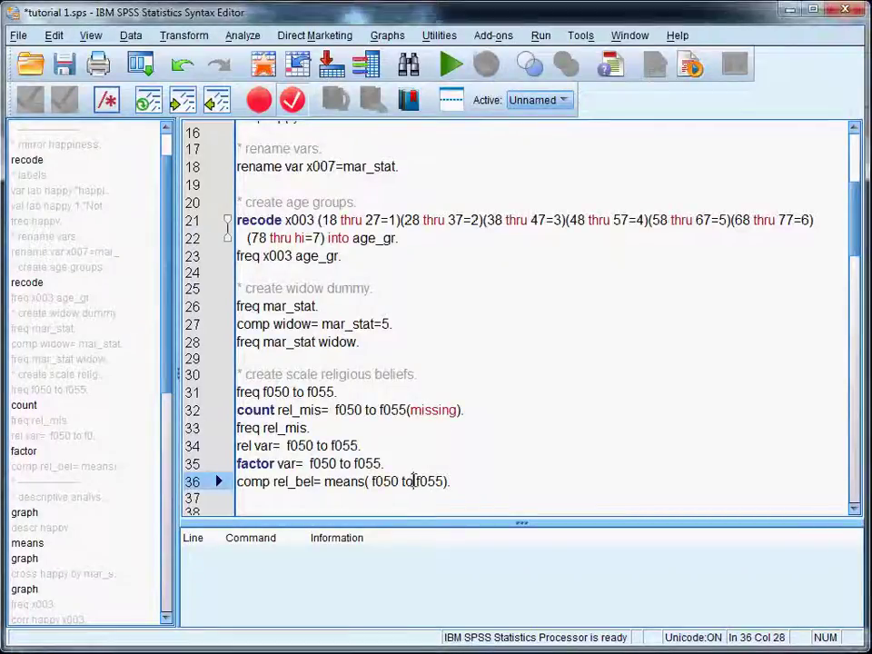
left_click(471, 479)
key("Return")
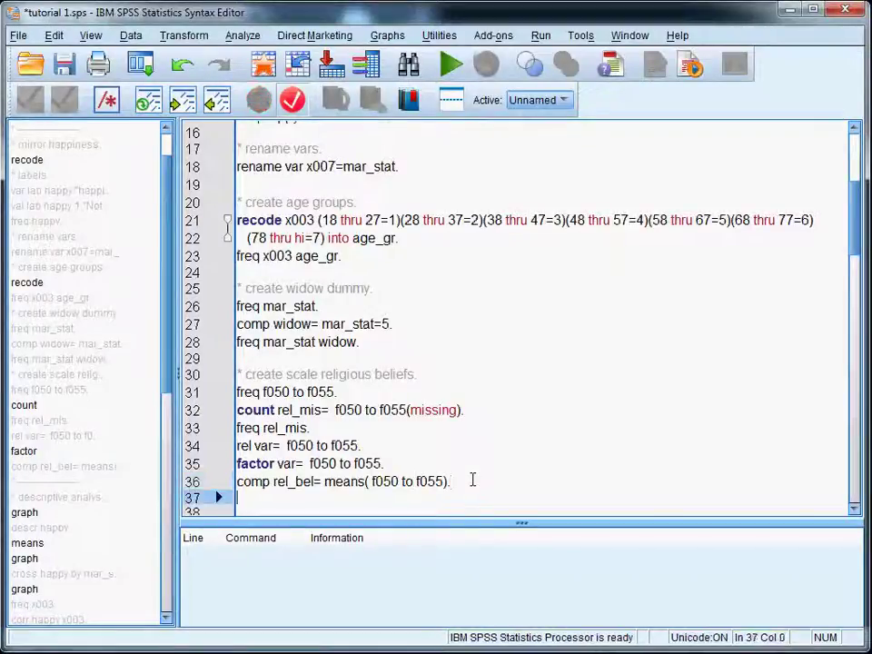
type("freq re")
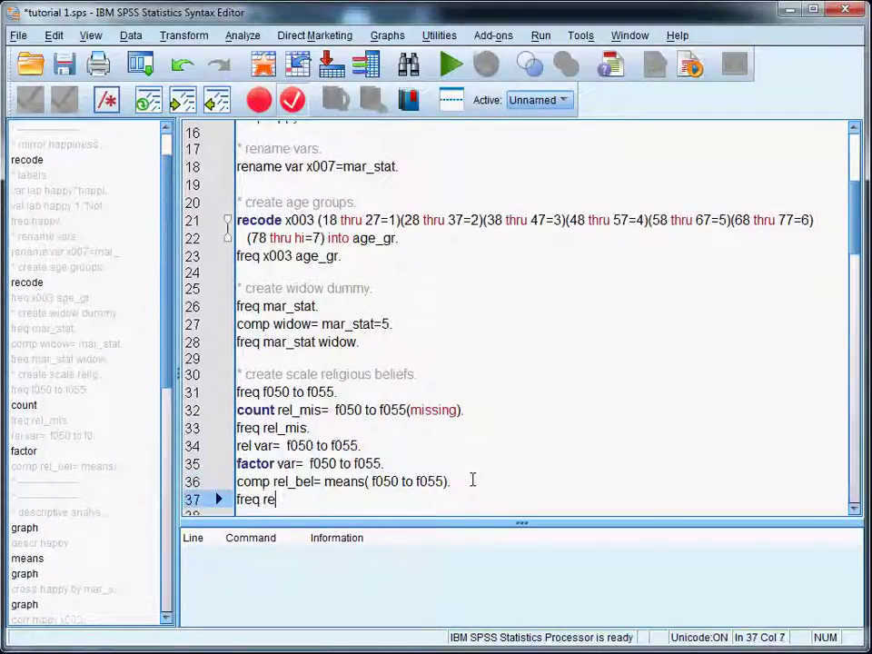
type("l_bel.")
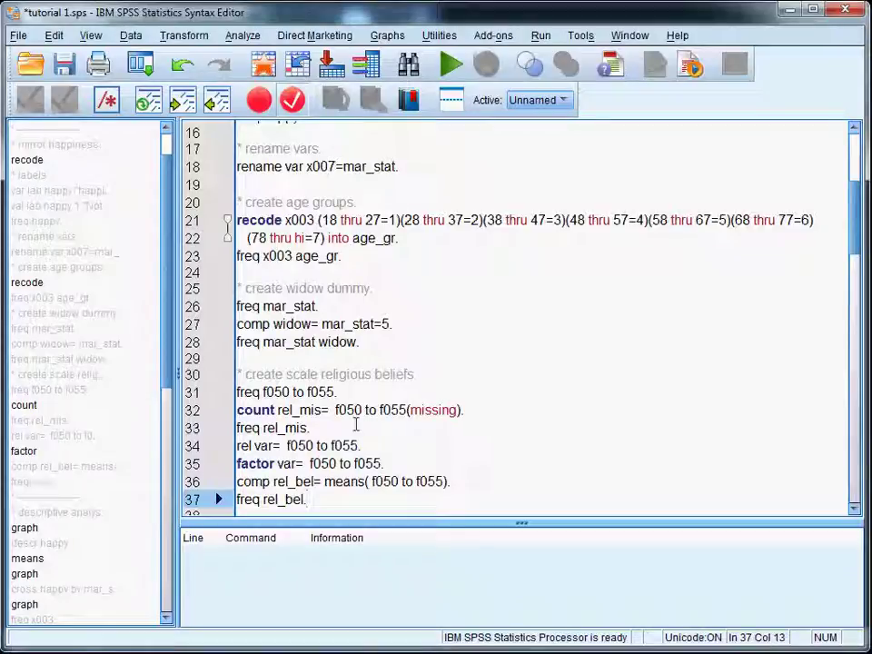
left_click_drag(317, 499, 217, 481)
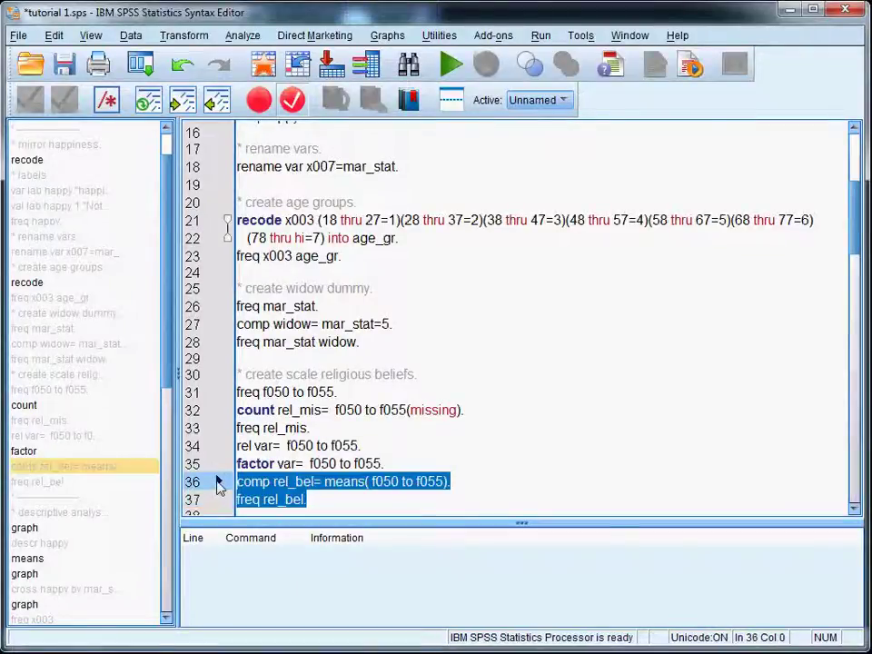
key("ctrl+r")
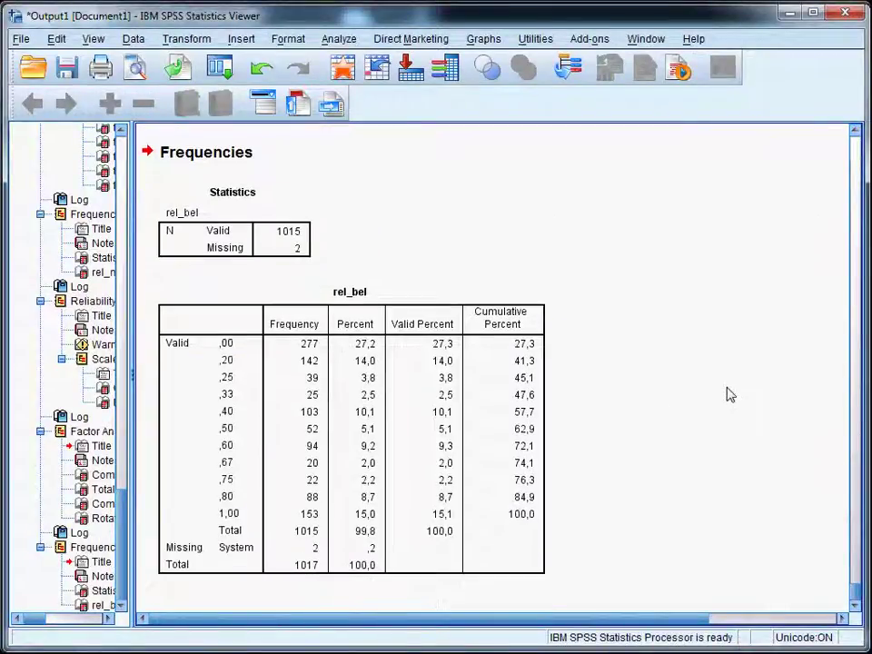
Examine the rel_bel frequency table's values and missing cases, and compare them with the earlier rel_mis frequency table.
left_click(227, 354)
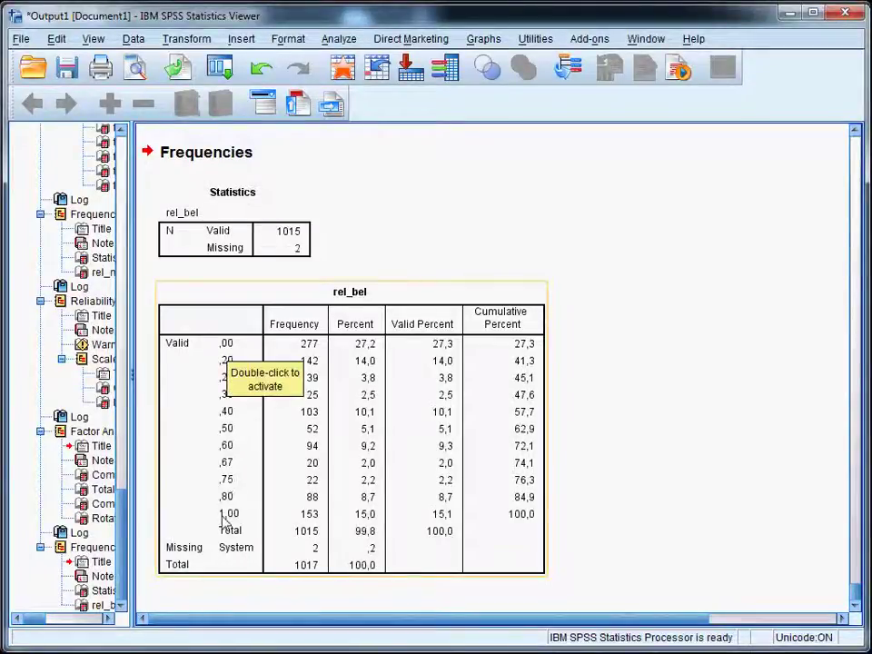
left_click(722, 441)
left_click(333, 562)
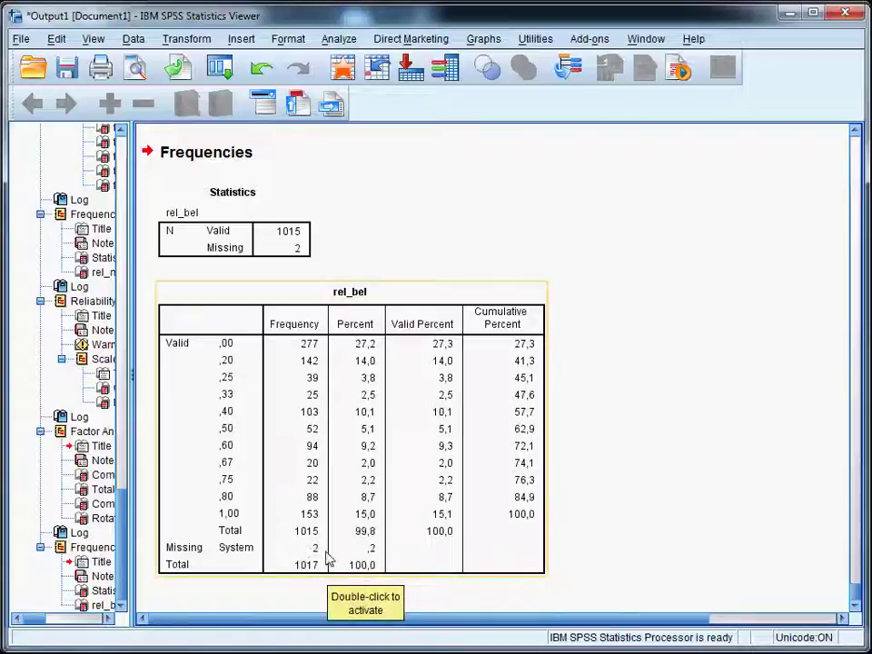
left_click(700, 445)
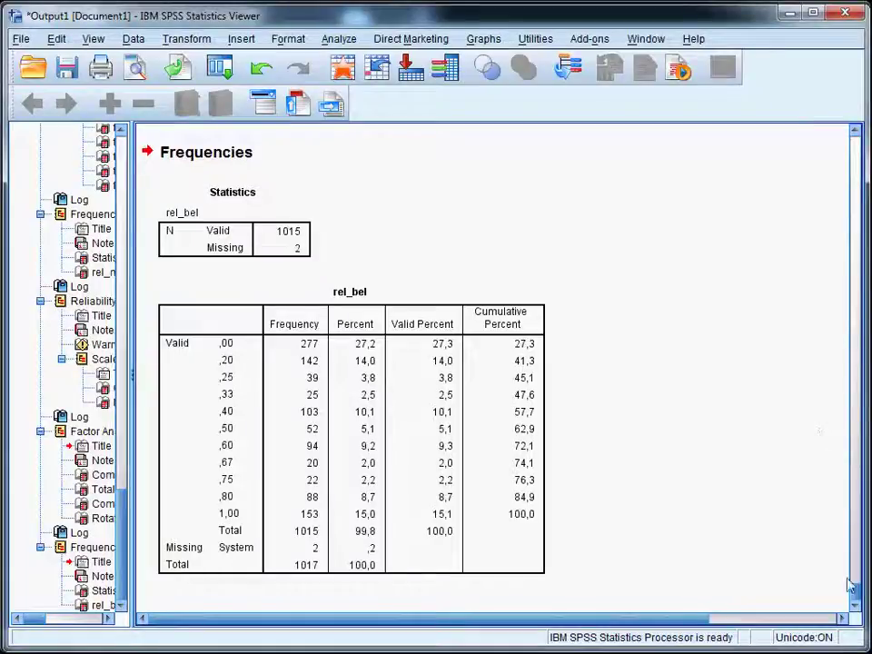
left_click_drag(858, 595, 863, 539)
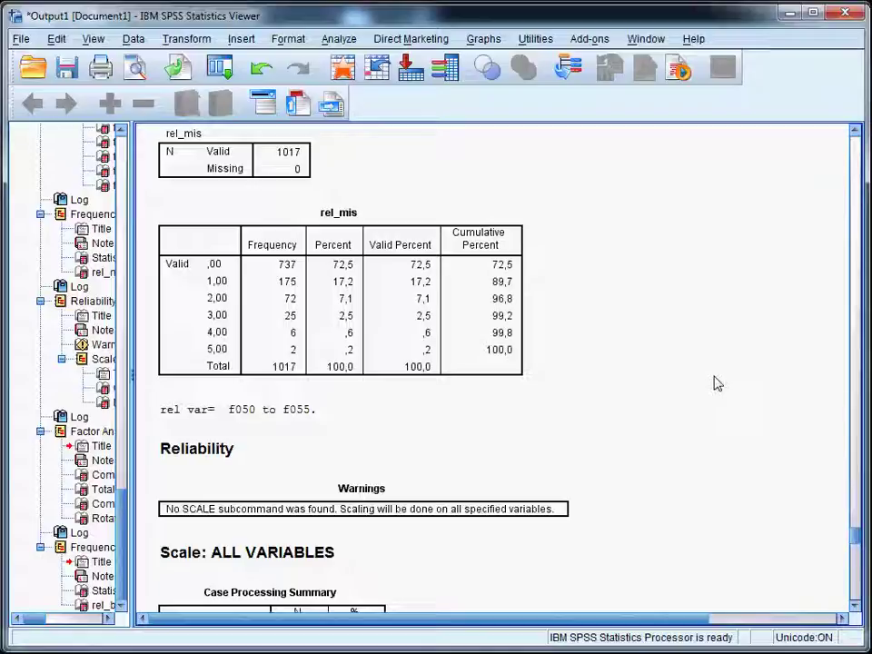
left_click(216, 335)
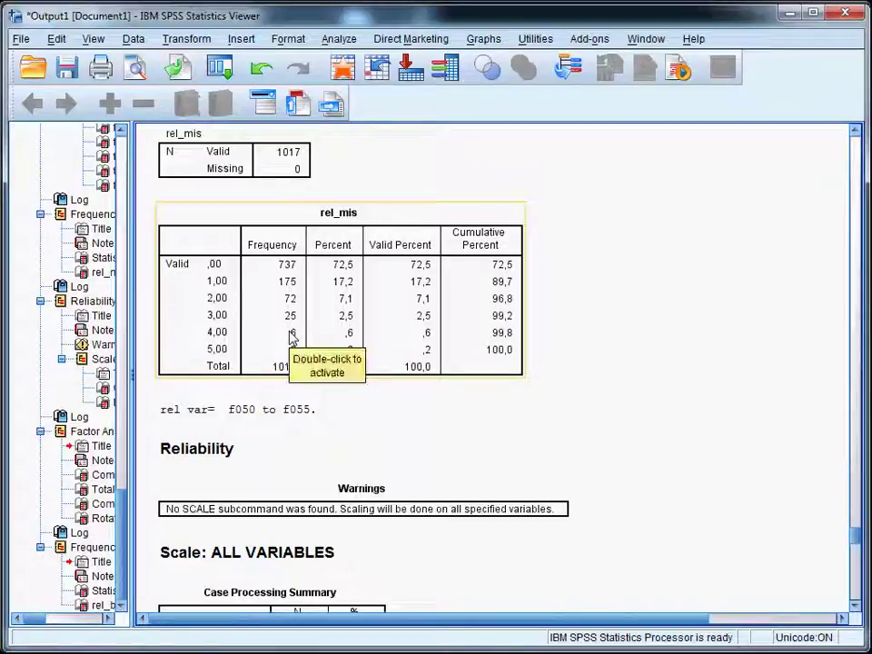
left_click(741, 400)
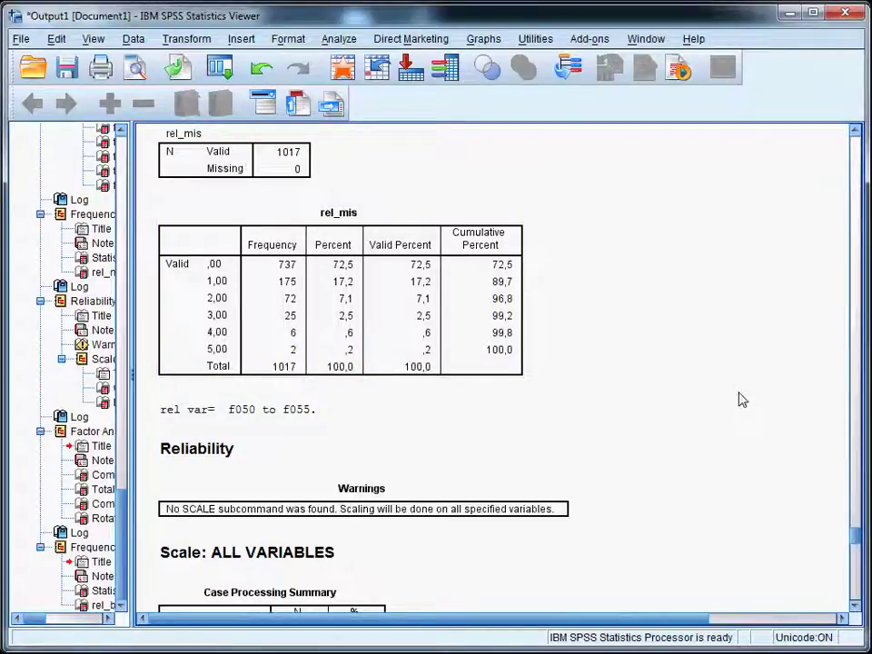
scroll(741, 400, "down", 20)
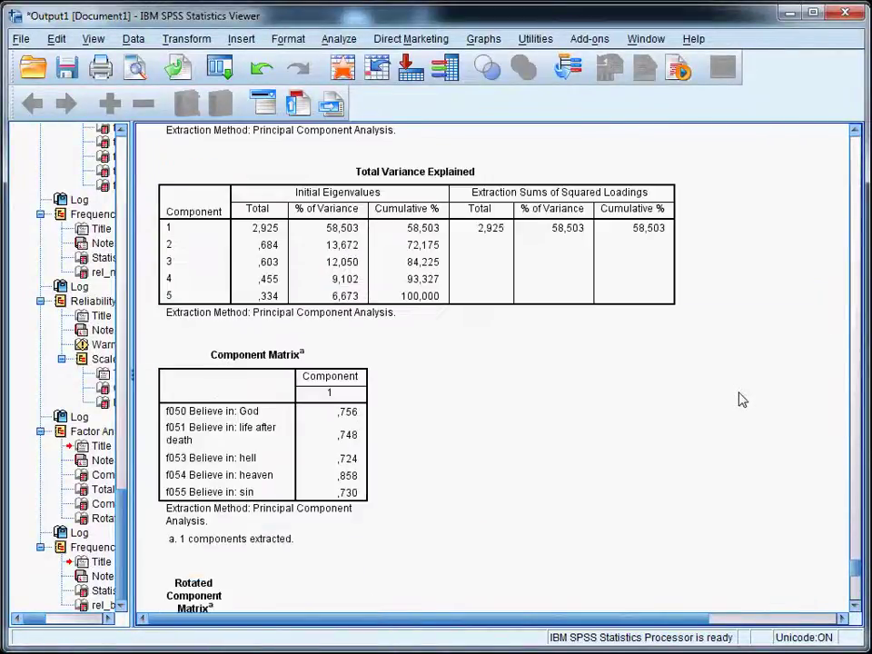
scroll(740, 399, "down", 5)
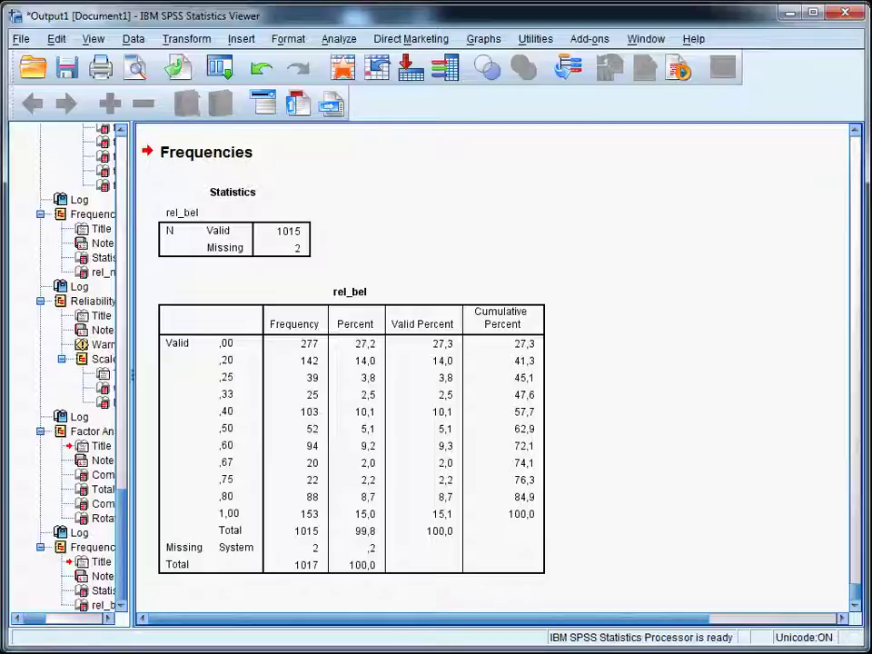
Start a t-test command "ttest groups=x001(1,2)" two lines below the regression command in the syntax file.
key("alt+Tab")
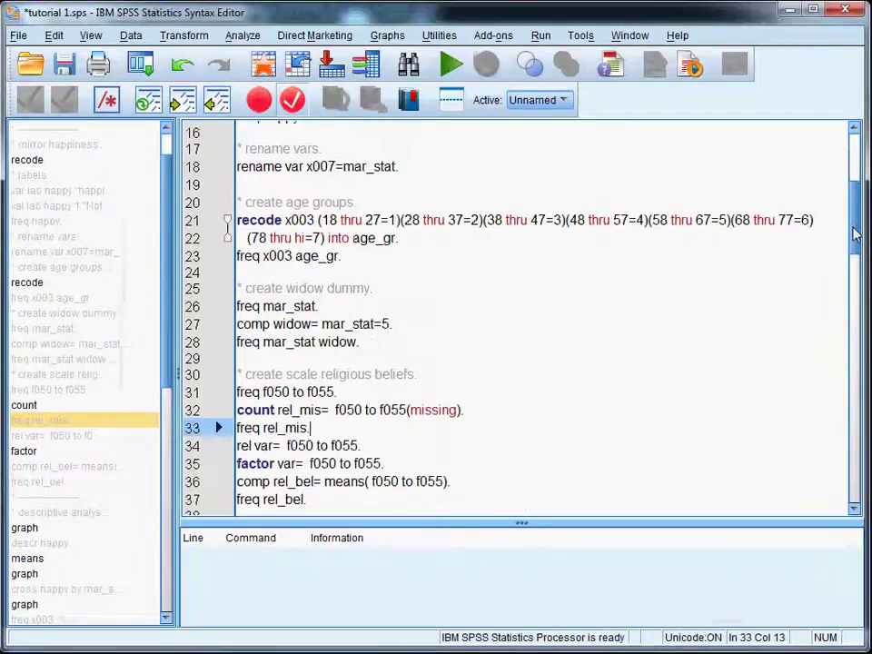
left_click_drag(854, 235, 854, 323)
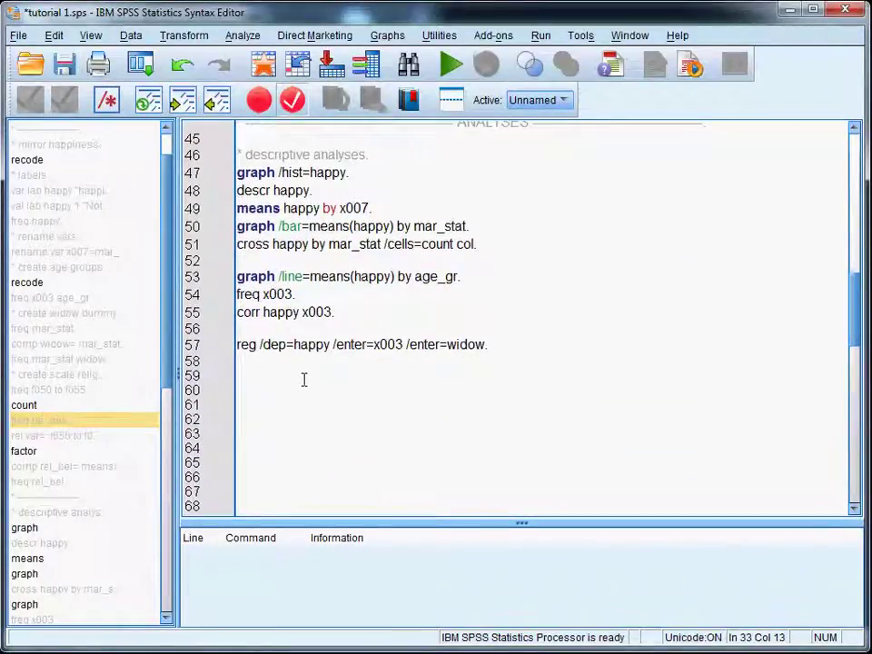
left_click(253, 373)
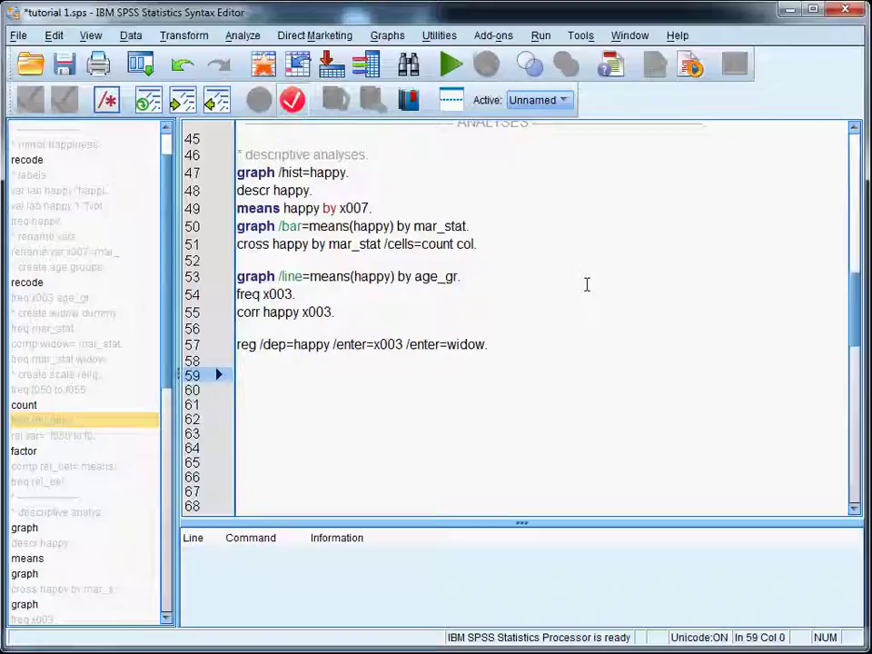
type("ttest")
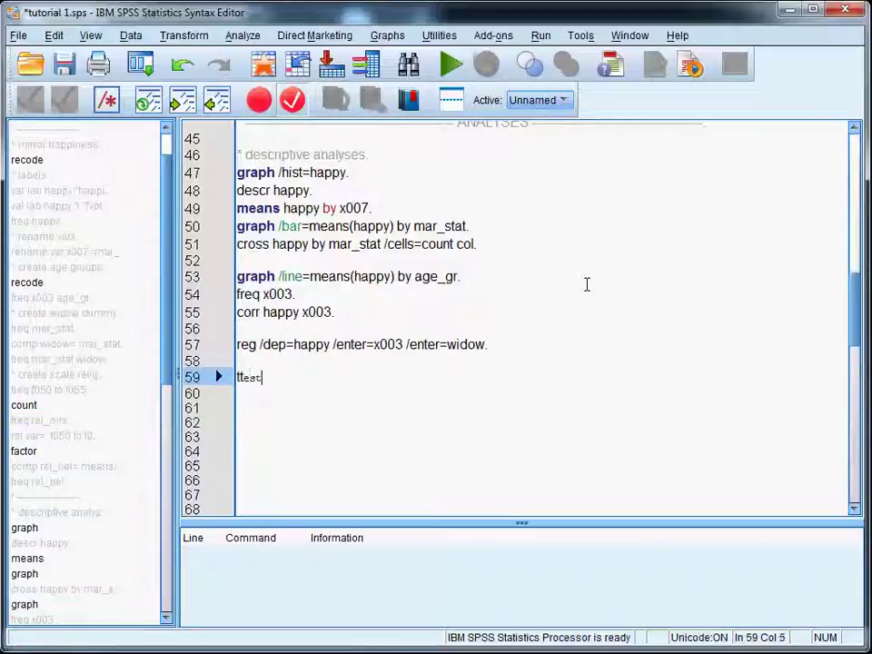
type(" groups=")
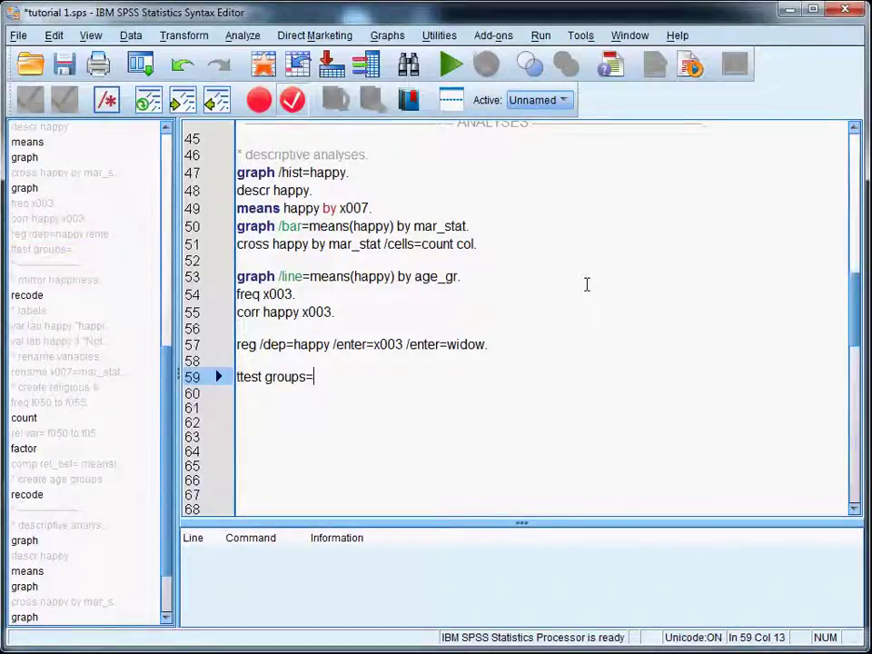
type("x001")
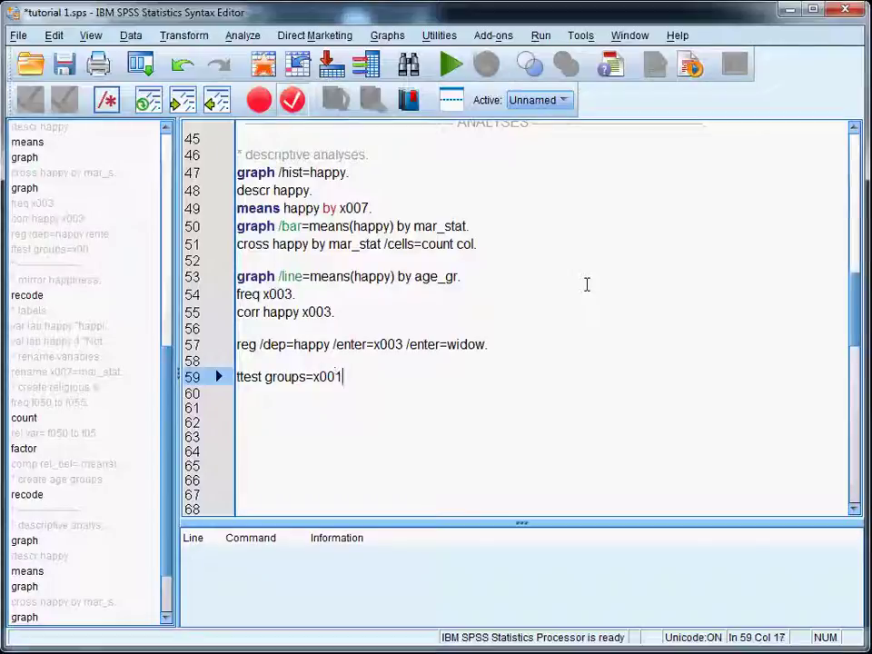
type("(12")
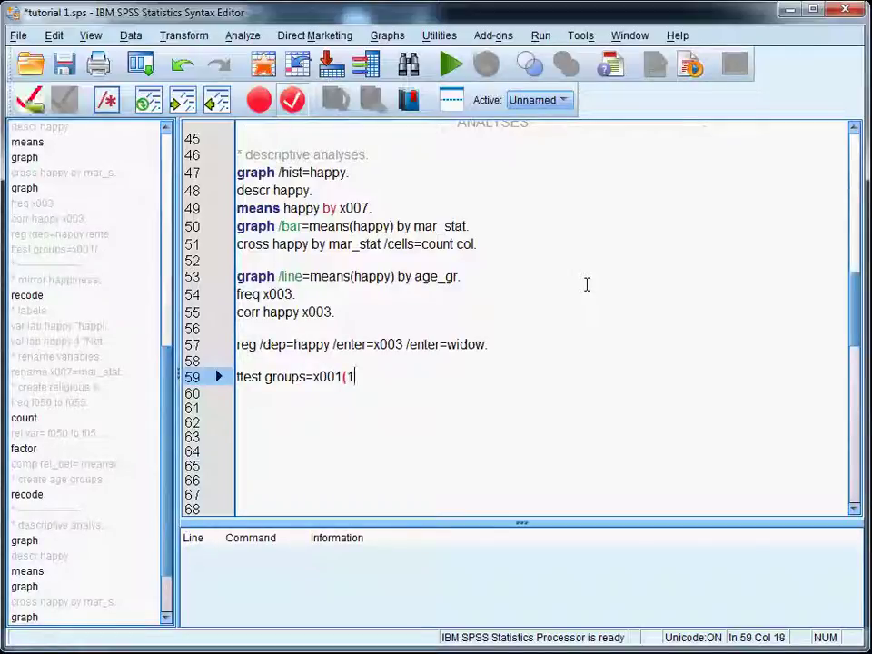
key("BackSpace")
type(",2)")
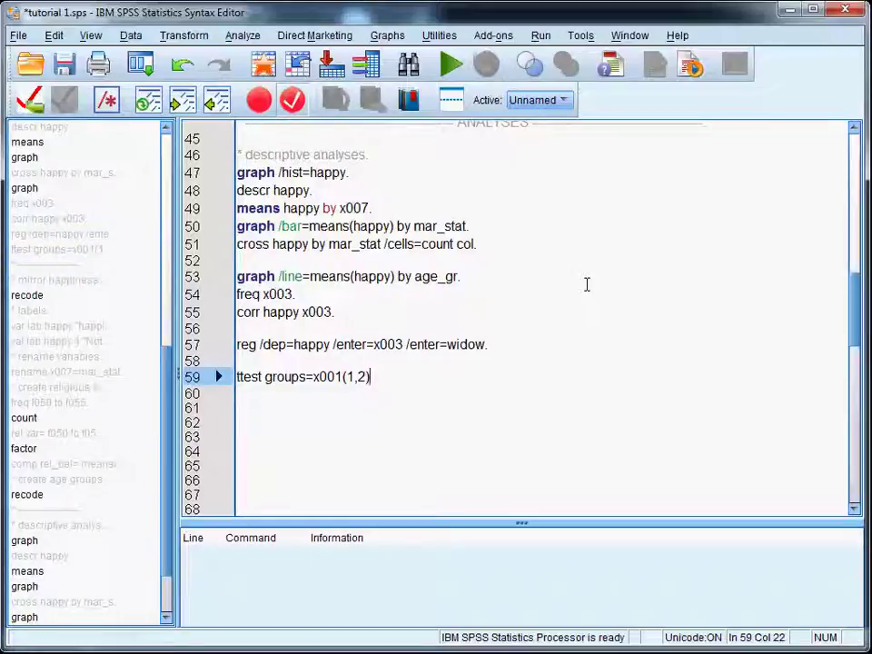
Complete the t-test command with "/var=rel_bel." and run that line.
type(" /va")
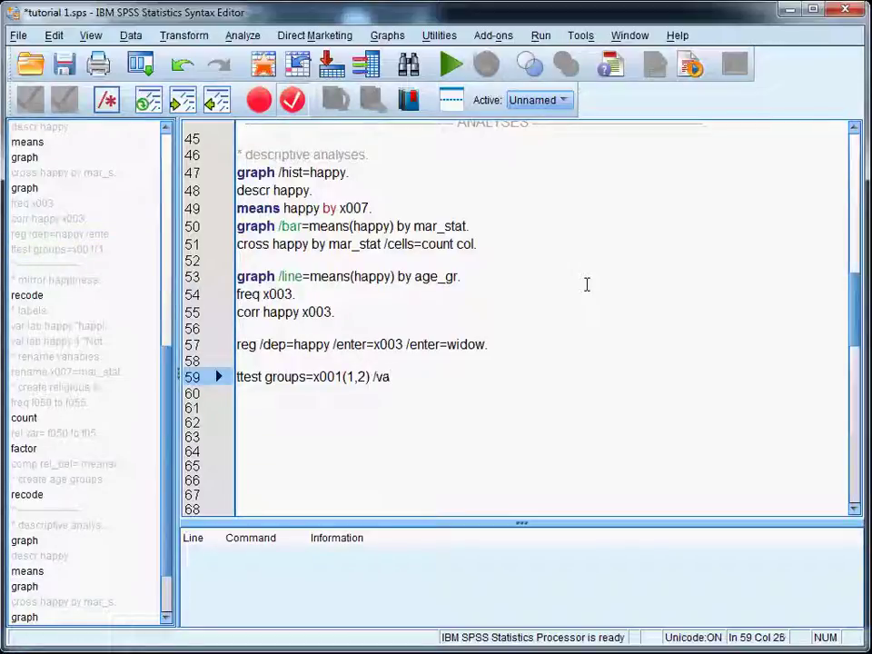
type("r=")
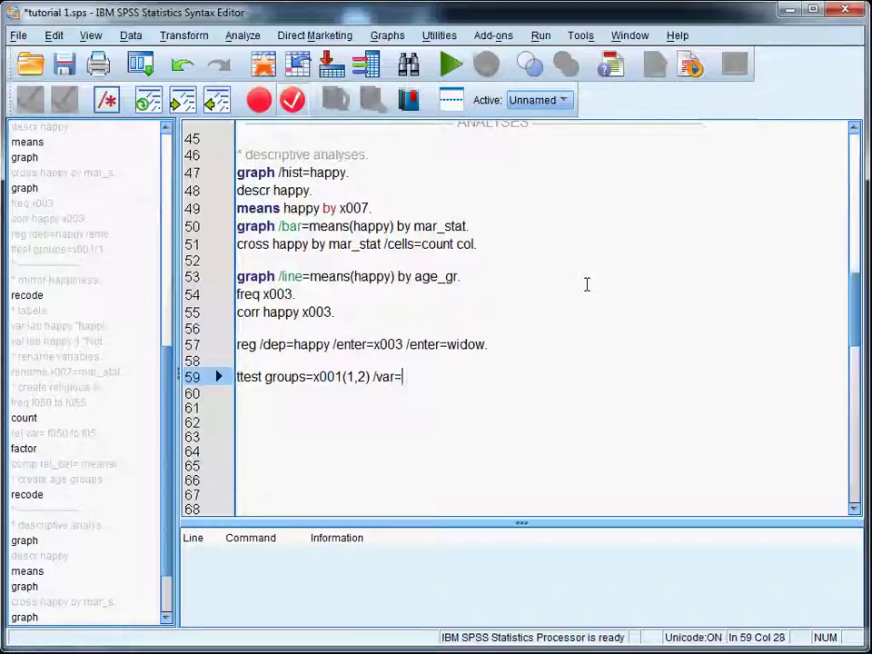
type("rel_bel")
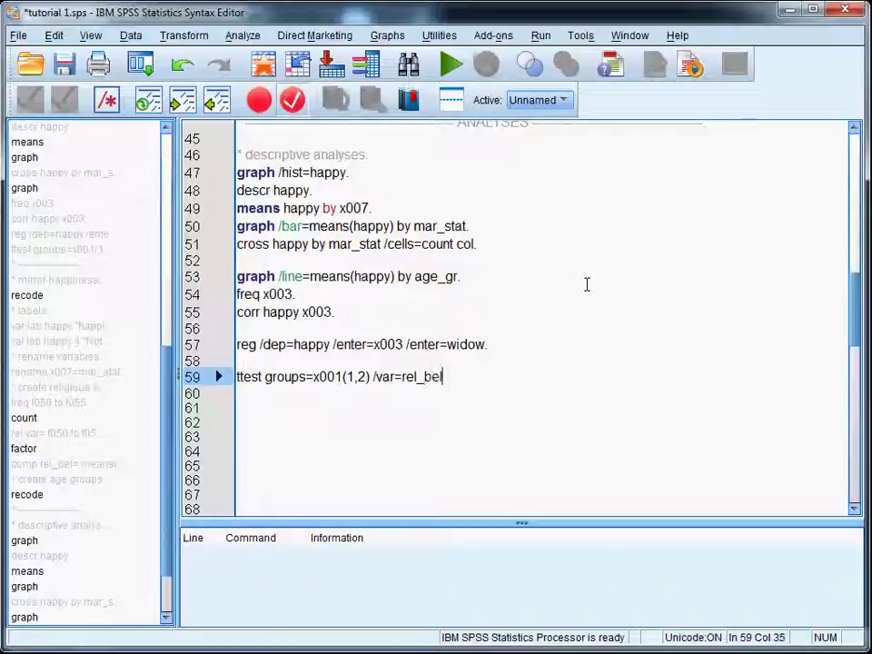
type(".")
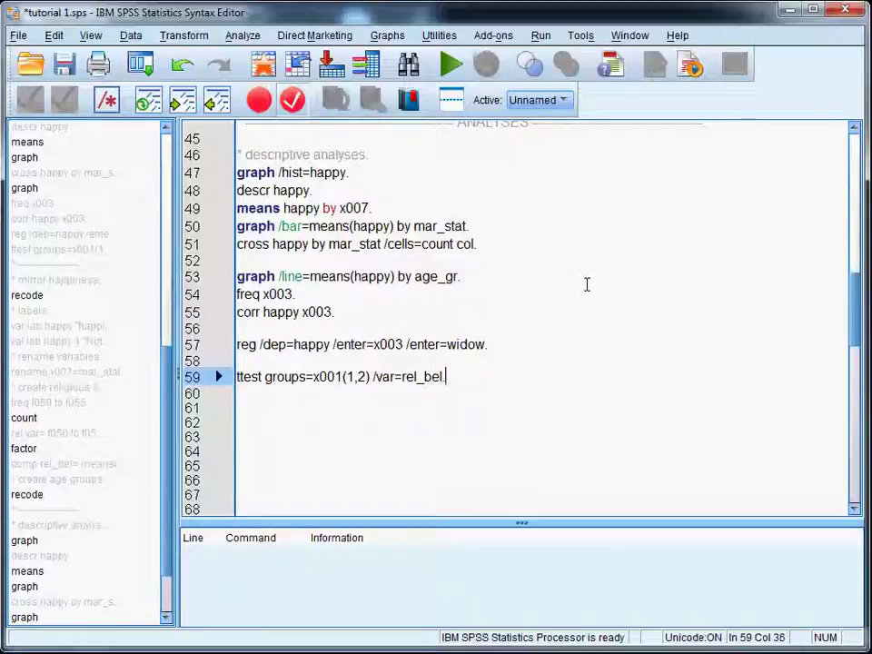
left_click(410, 376)
key("ctrl+r")
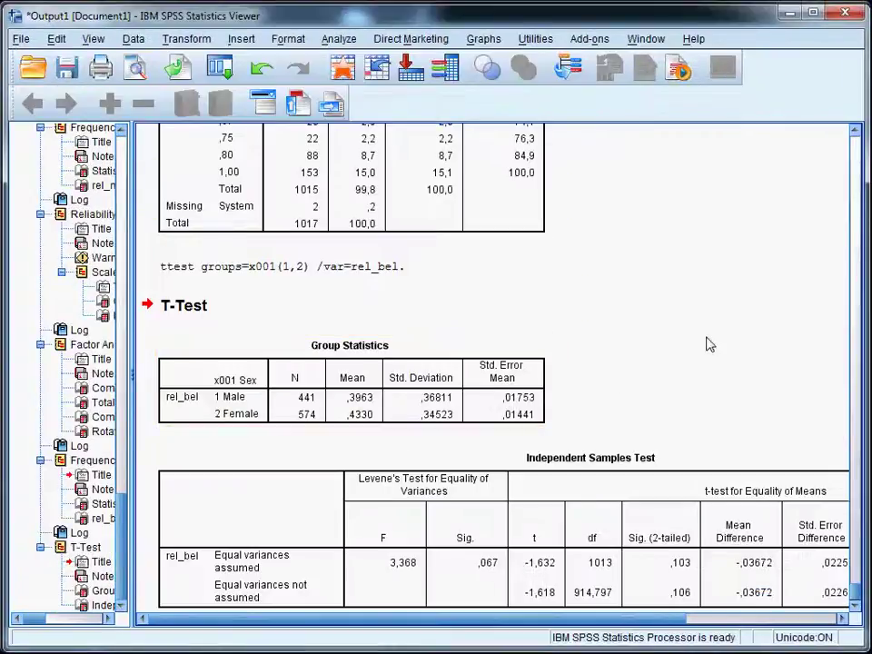
Examine the T-Test output, comparing the male and female rel_bel means and checking the Independent Samples Test table.
scroll(707, 348, "down", 1)
left_click(359, 363)
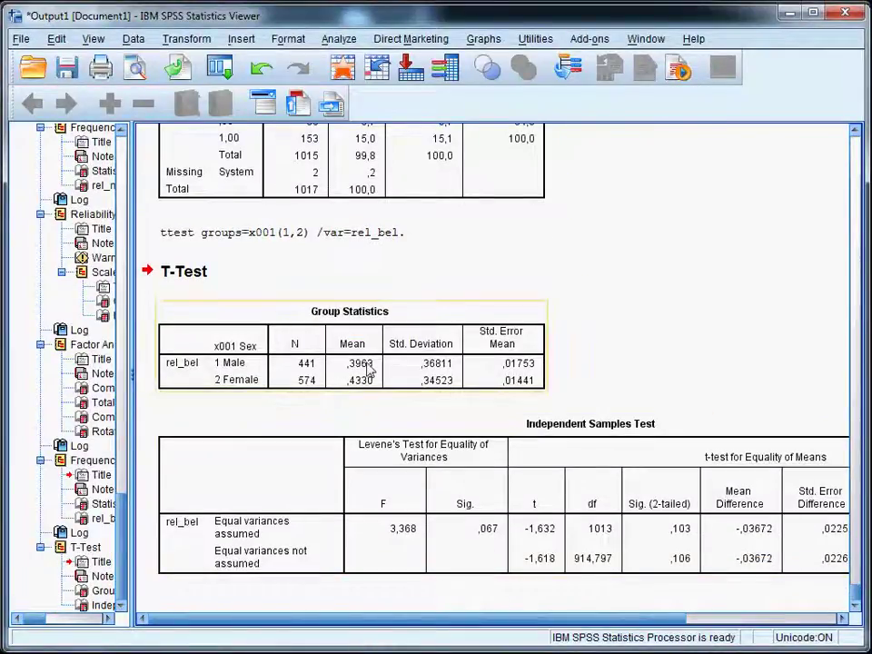
left_click(444, 504)
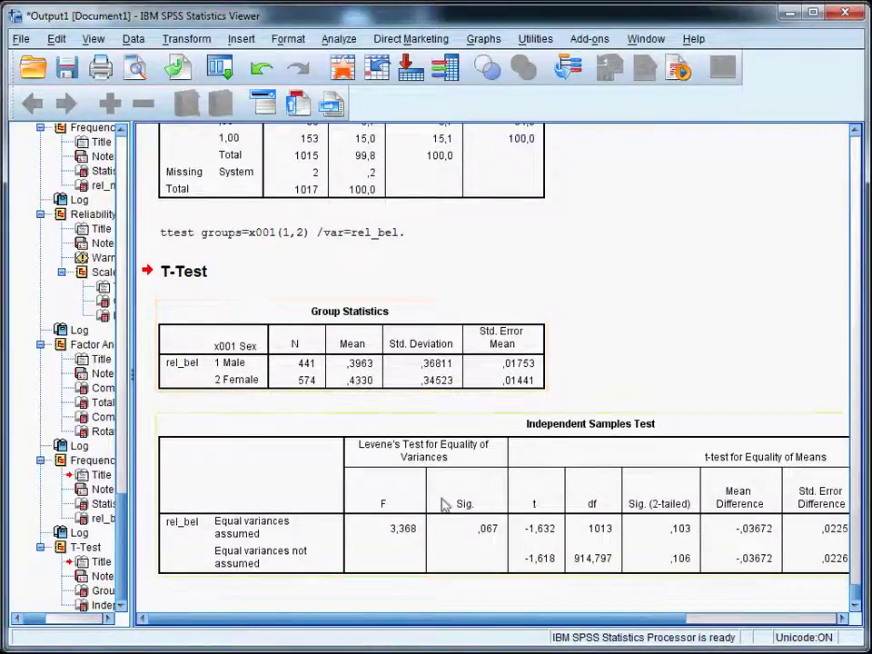